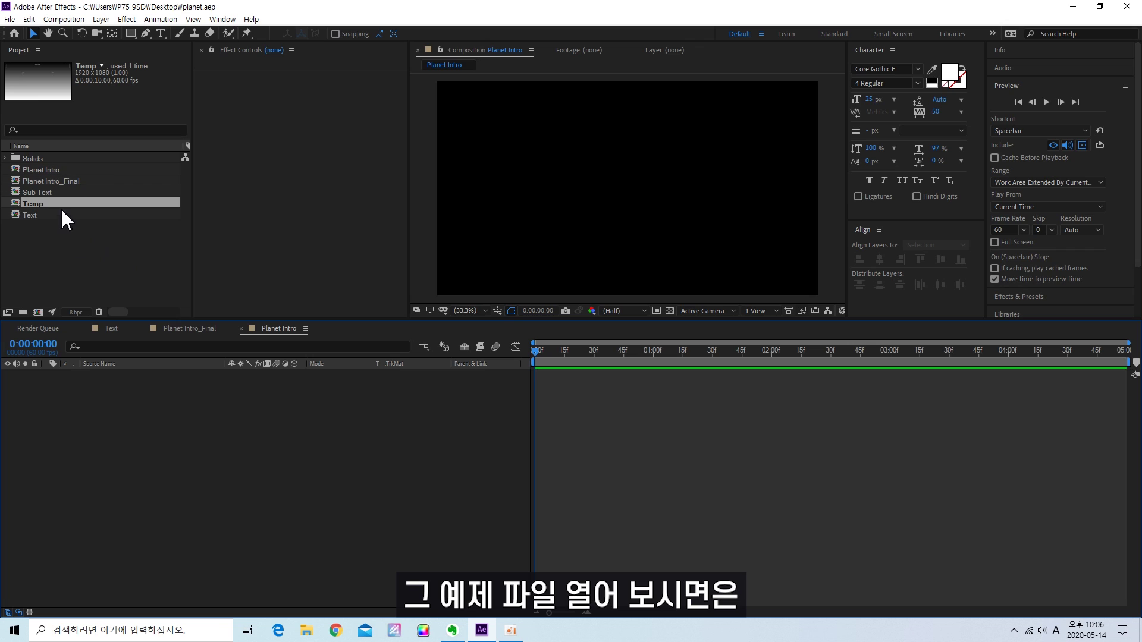
- Open the Planet Intro composition and add a 1920 × 1080 px solid layer to it
{"action": "left_click", "coordinate": [60, 171]}
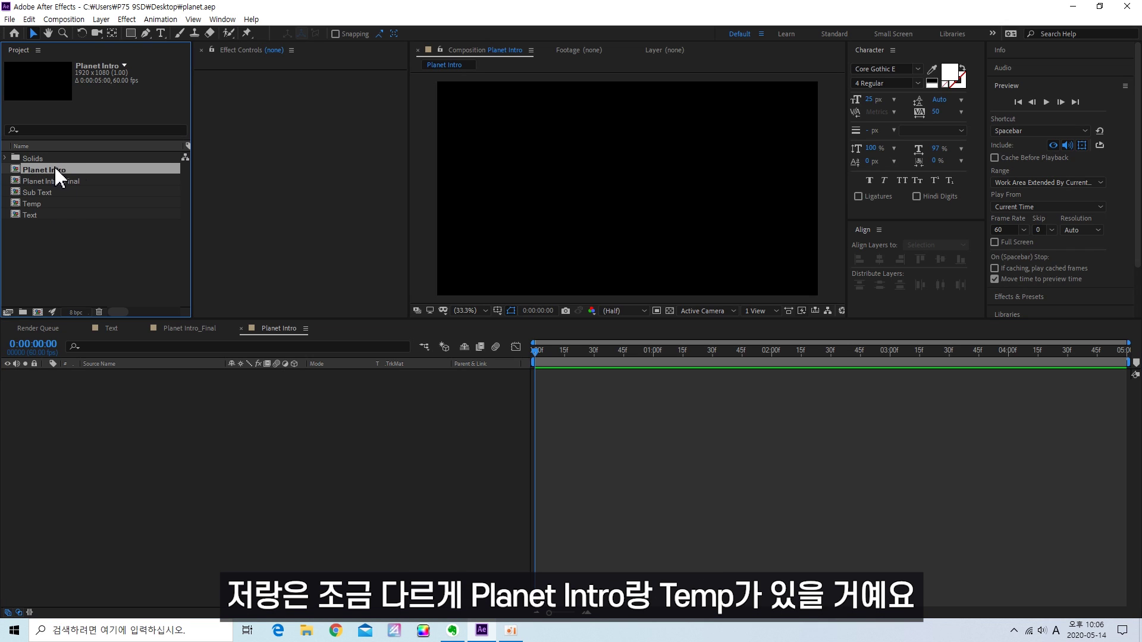
{"action": "left_click", "coordinate": [49, 202]}
{"action": "left_click", "coordinate": [47, 170]}
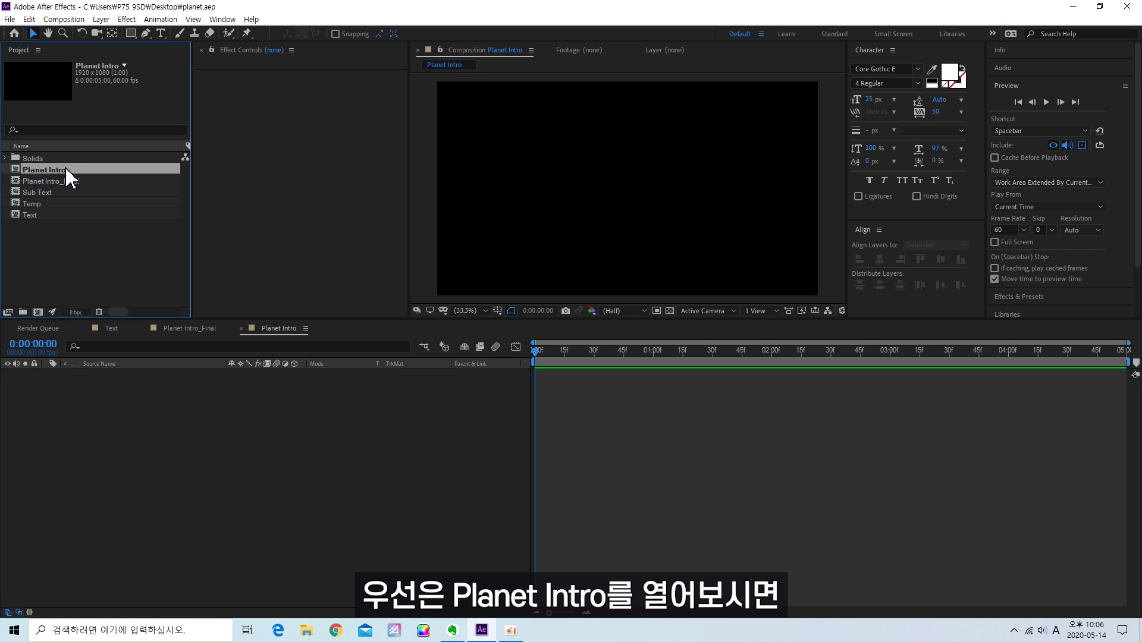
{"action": "double_click", "coordinate": [68, 168]}
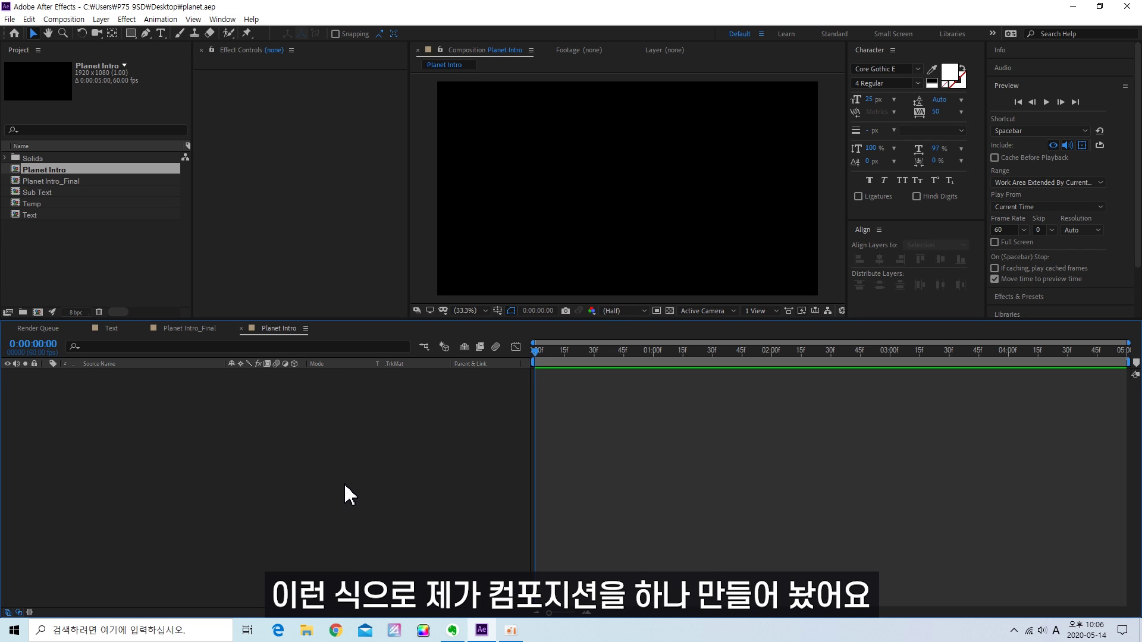
{"action": "key", "text": "ctrl+y"}
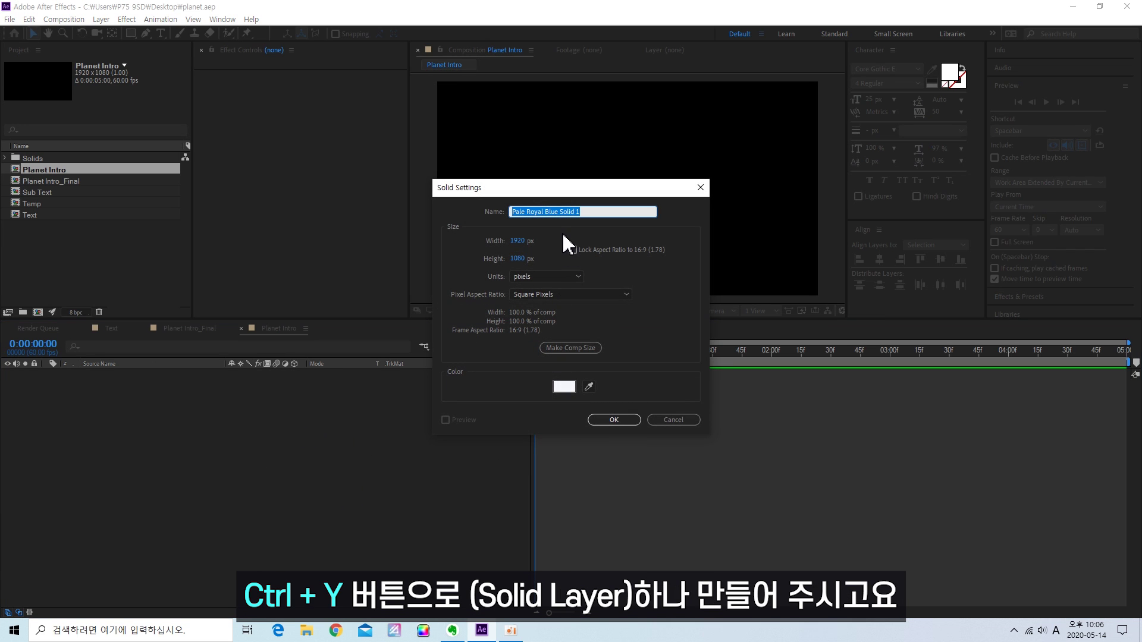
{"action": "left_click", "coordinate": [617, 420]}
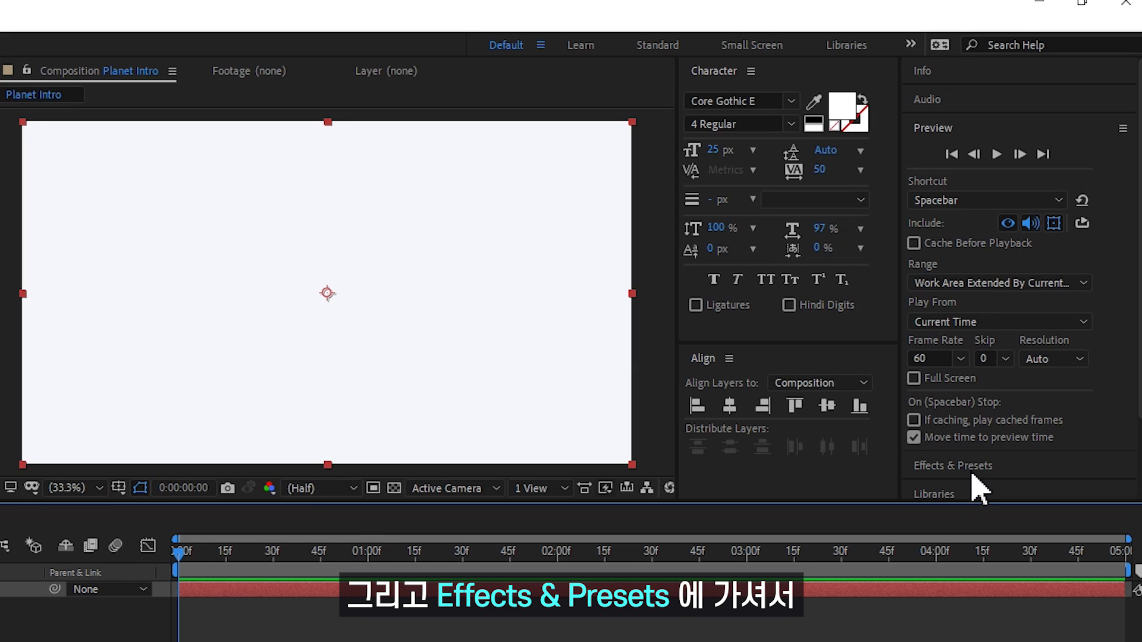
- Find the Gradient Ramp effect and apply it to the new solid layer
{"action": "left_click", "coordinate": [1024, 297]}
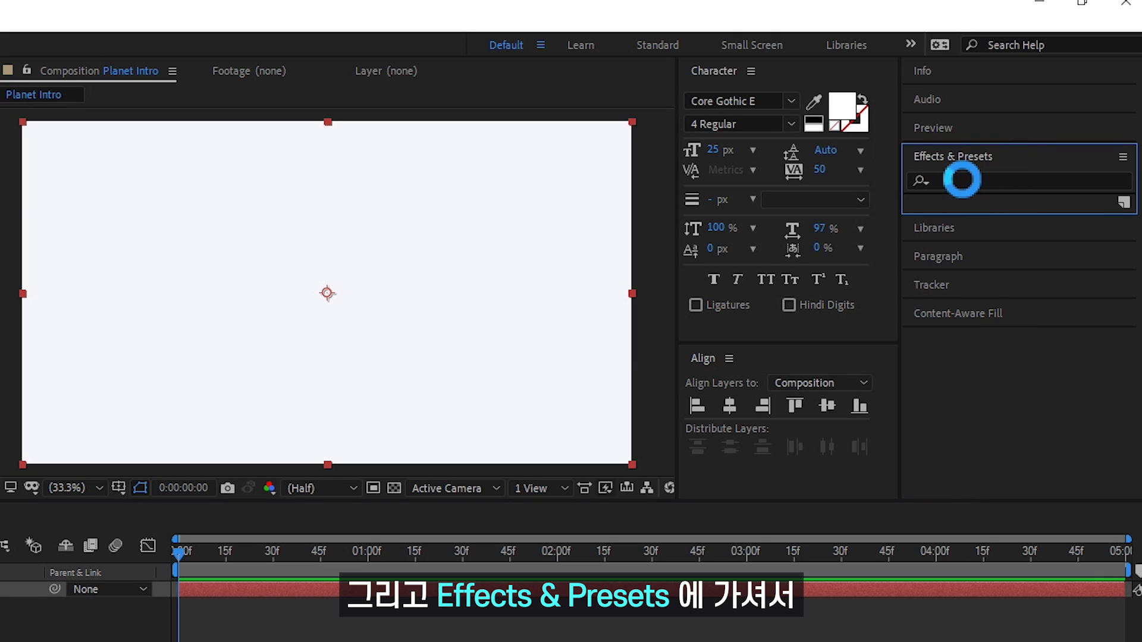
{"action": "left_click", "coordinate": [975, 179]}
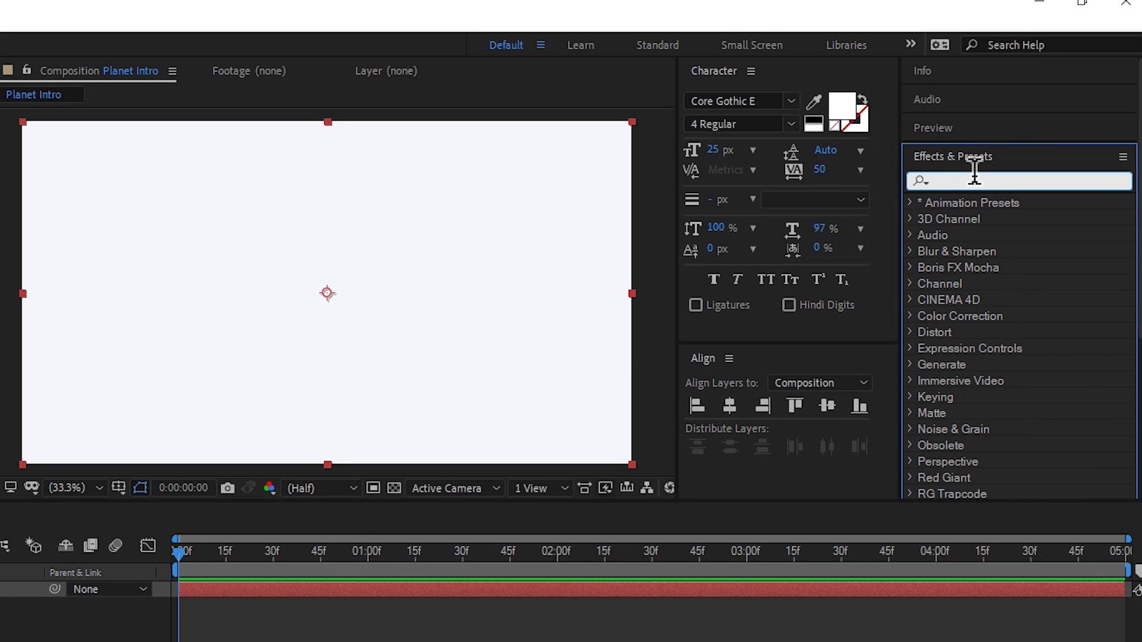
{"action": "type", "text": "ramp"}
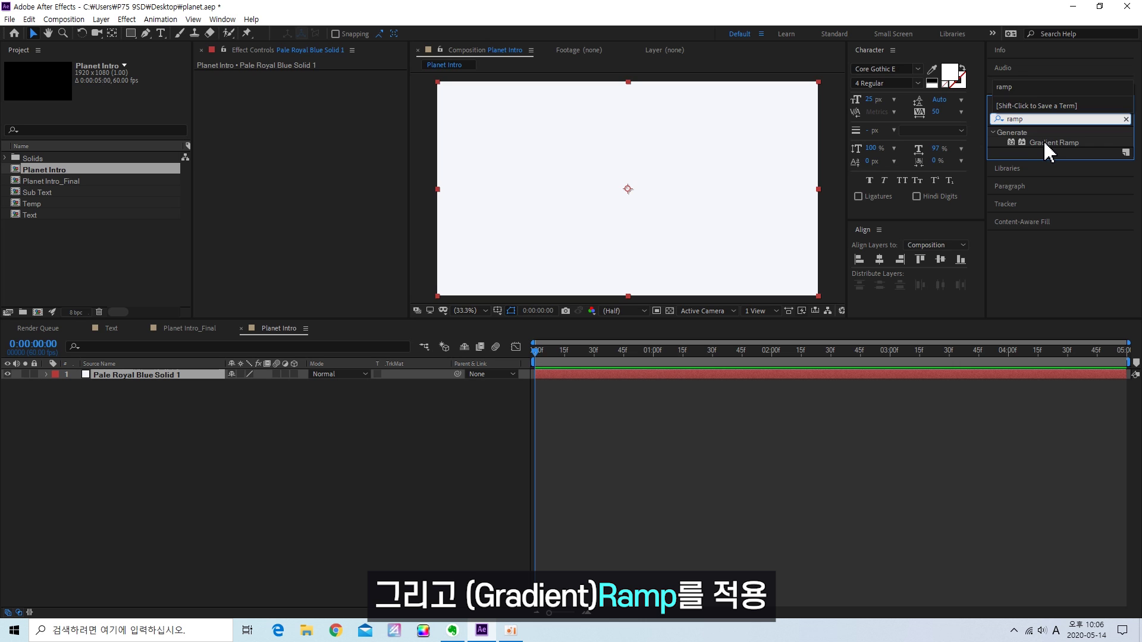
{"action": "double_click", "coordinate": [1009, 219]}
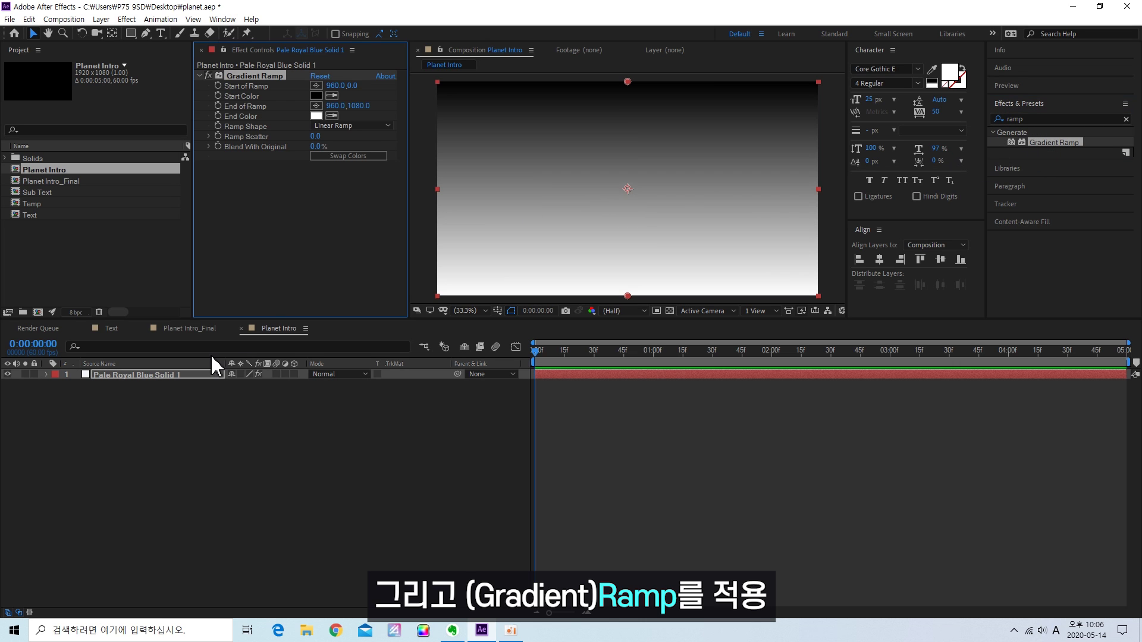
- Set the Gradient Ramp's start color to dark blue 0B2A8F
{"action": "left_click", "coordinate": [316, 96]}
{"action": "left_click", "coordinate": [655, 427]}
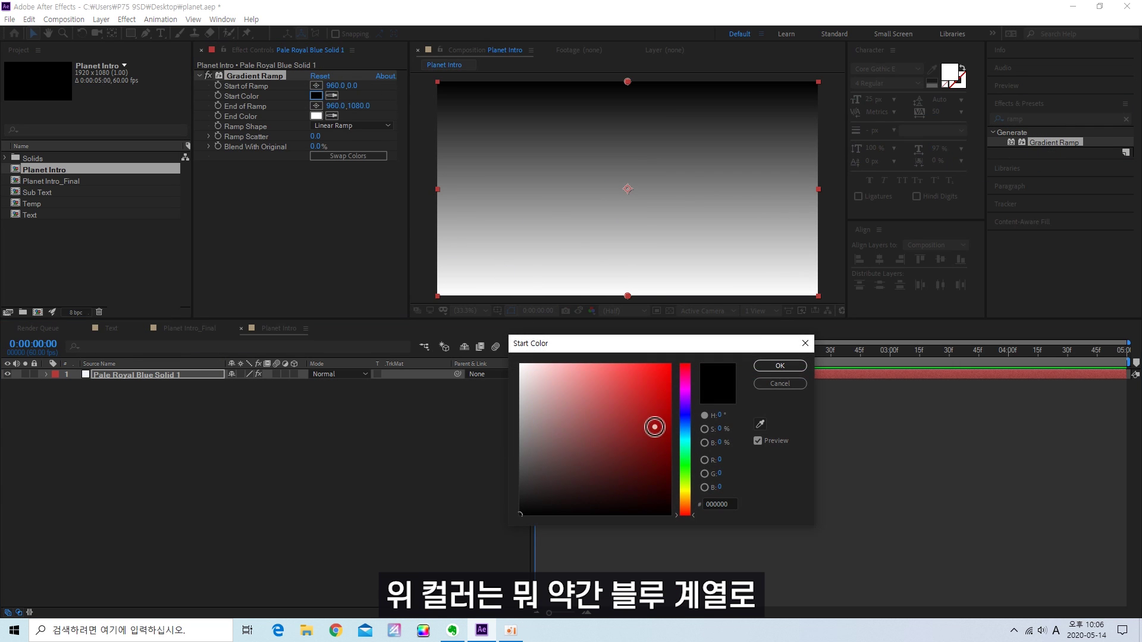
{"action": "left_click", "coordinate": [685, 420]}
{"action": "left_click", "coordinate": [659, 429]}
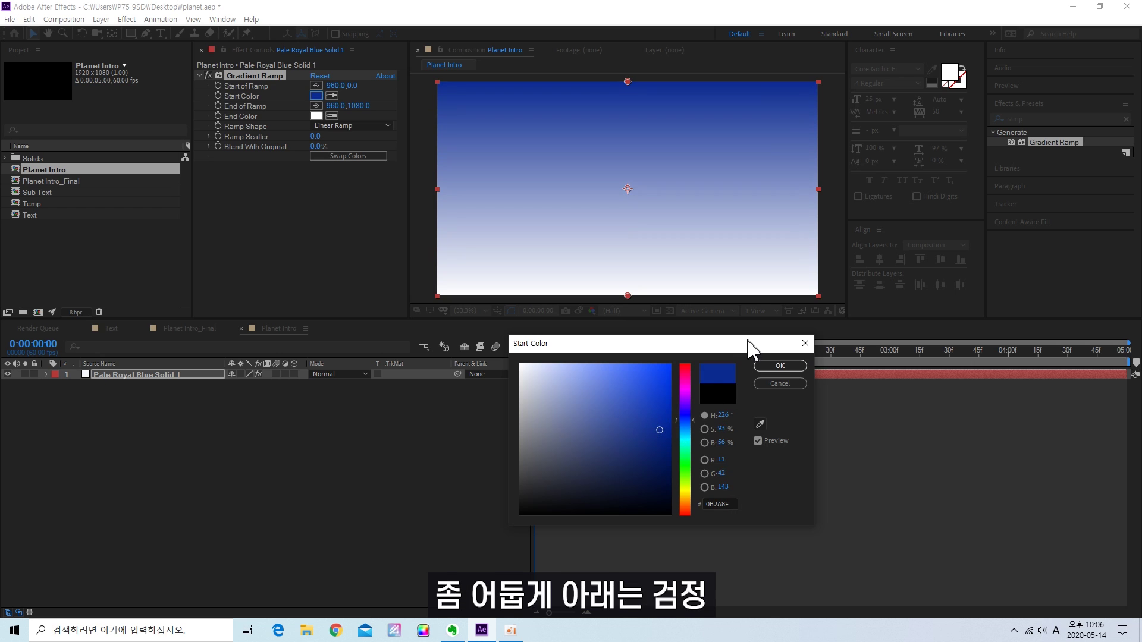
{"action": "left_click", "coordinate": [780, 365]}
- Set the ramp's end color to near-black and move its start point above the frame to about 960, -297
{"action": "left_click", "coordinate": [316, 116]}
{"action": "left_click_drag", "start_coordinate": [602, 474], "coordinate": [502, 506]}
{"action": "key", "text": "Return"}
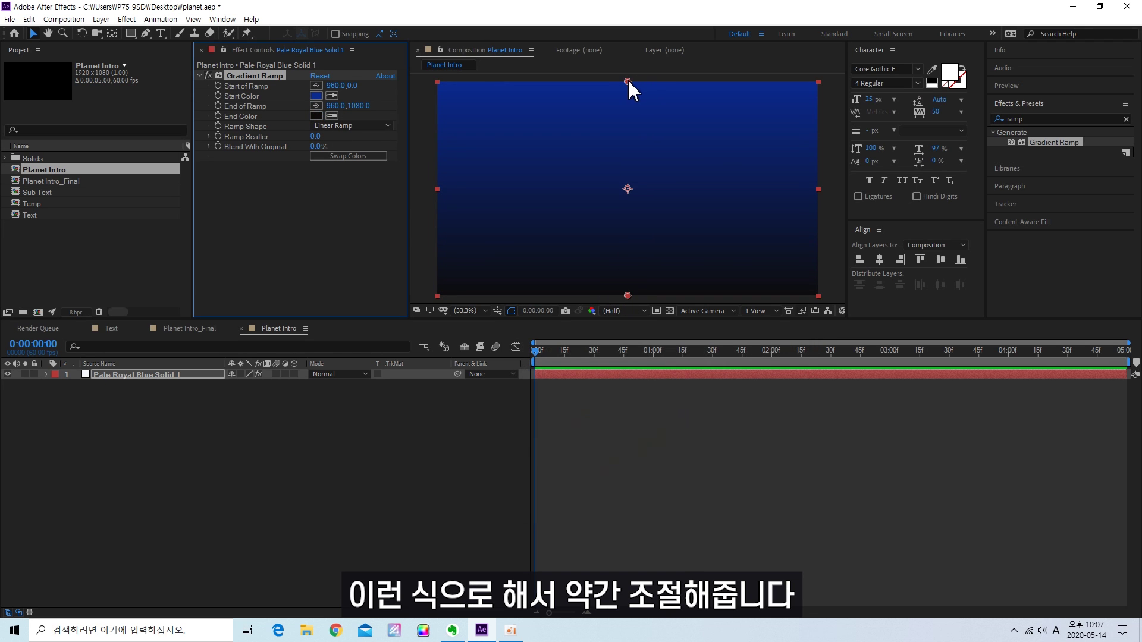
{"action": "left_click_drag", "start_coordinate": [628, 82], "coordinate": [630, 22]}
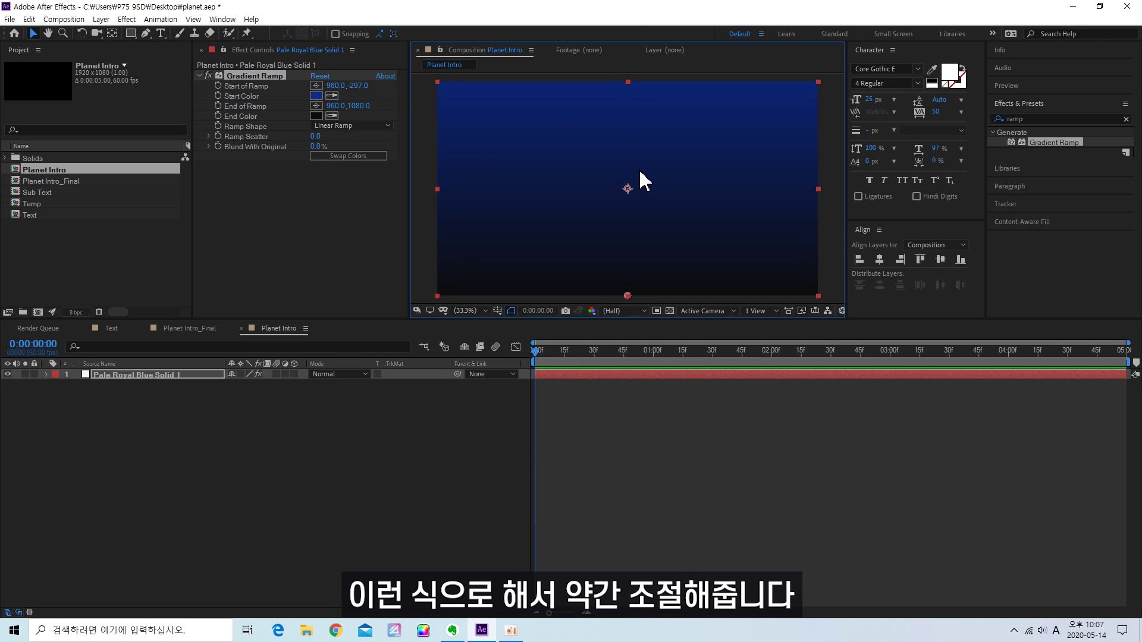
- Add a text layer reading MOVIE REVIEW and give it the heavy Sandoll Gyeokdo... font in Regular style
{"action": "left_click", "coordinate": [395, 416]}
{"action": "left_click", "coordinate": [161, 33]}
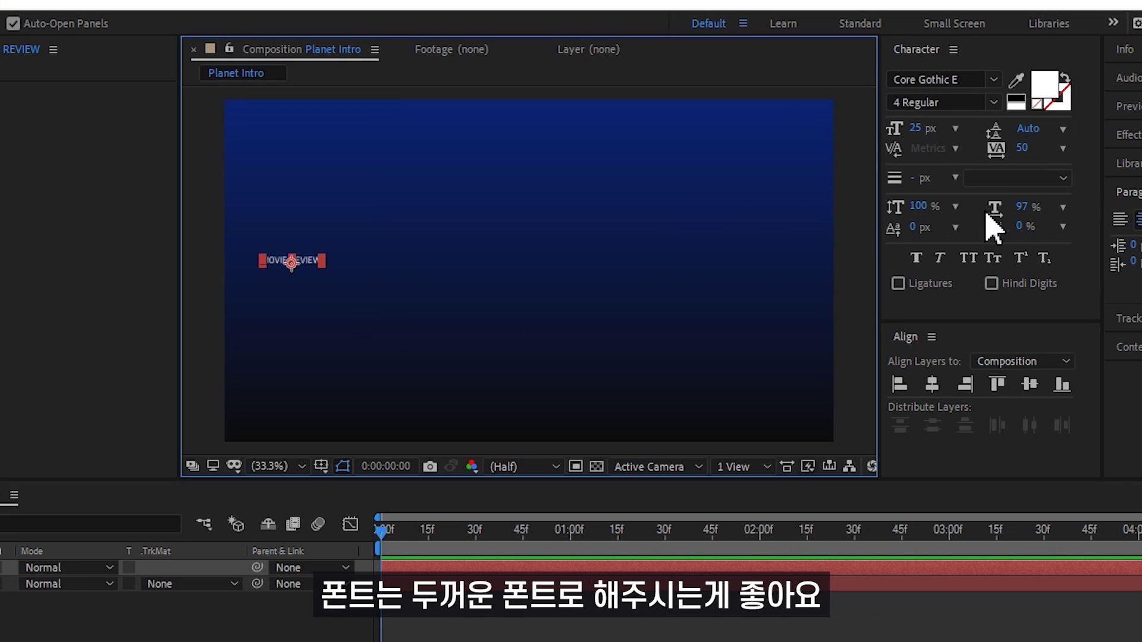
{"action": "left_click", "coordinate": [993, 80]}
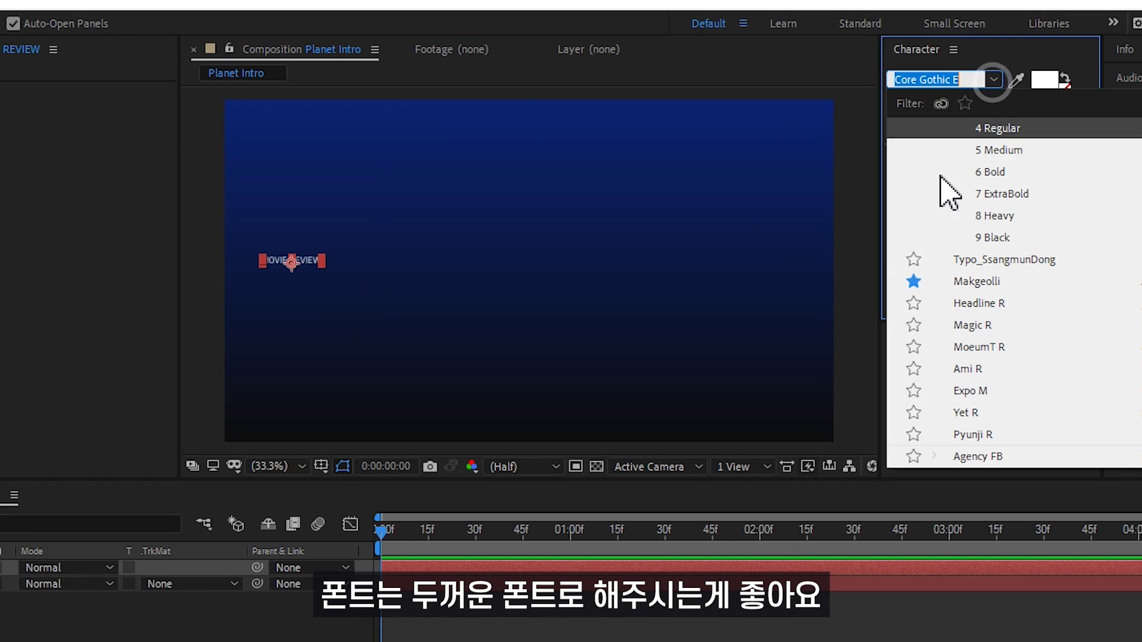
{"action": "scroll", "coordinate": [973, 280], "scroll_direction": "up", "scroll_amount": 6}
{"action": "scroll", "coordinate": [1045, 235], "scroll_direction": "up", "scroll_amount": 1}
{"action": "key", "text": "Escape"}
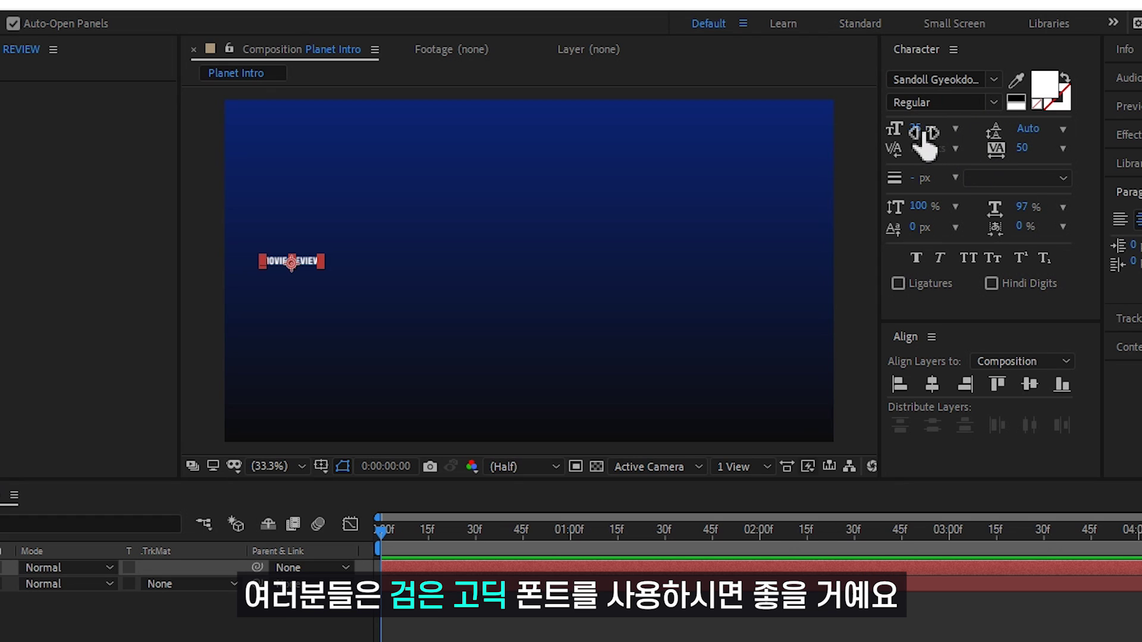
- Enlarge the MOVIE REVIEW text to 158 px and center it horizontally and vertically in the composition
{"action": "left_click_drag", "start_coordinate": [919, 128], "coordinate": [1051, 124]}
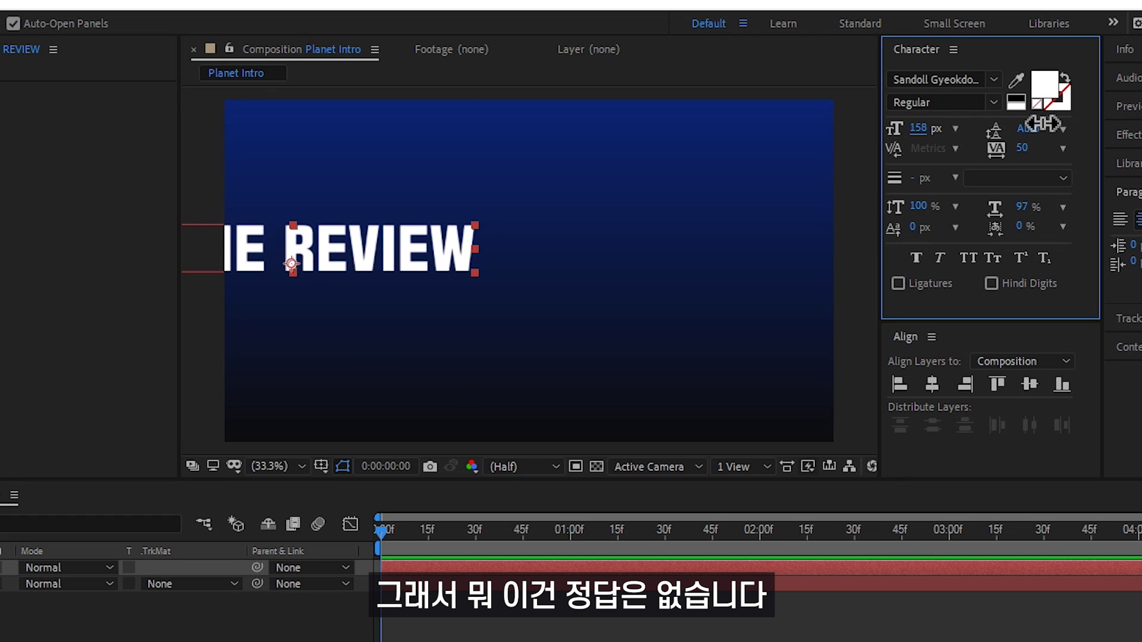
{"action": "left_click", "coordinate": [933, 384]}
{"action": "left_click", "coordinate": [1031, 385]}
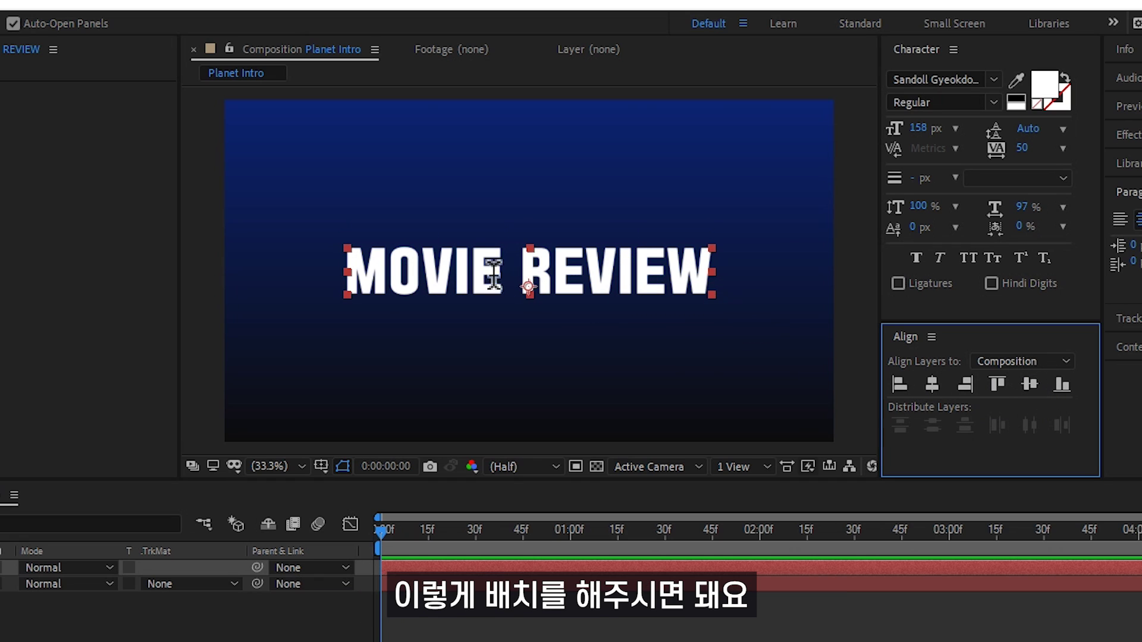
- Set the MOVIE REVIEW text's tracking to 0
{"action": "left_click", "coordinate": [1029, 149]}
{"action": "type", "text": "0"}
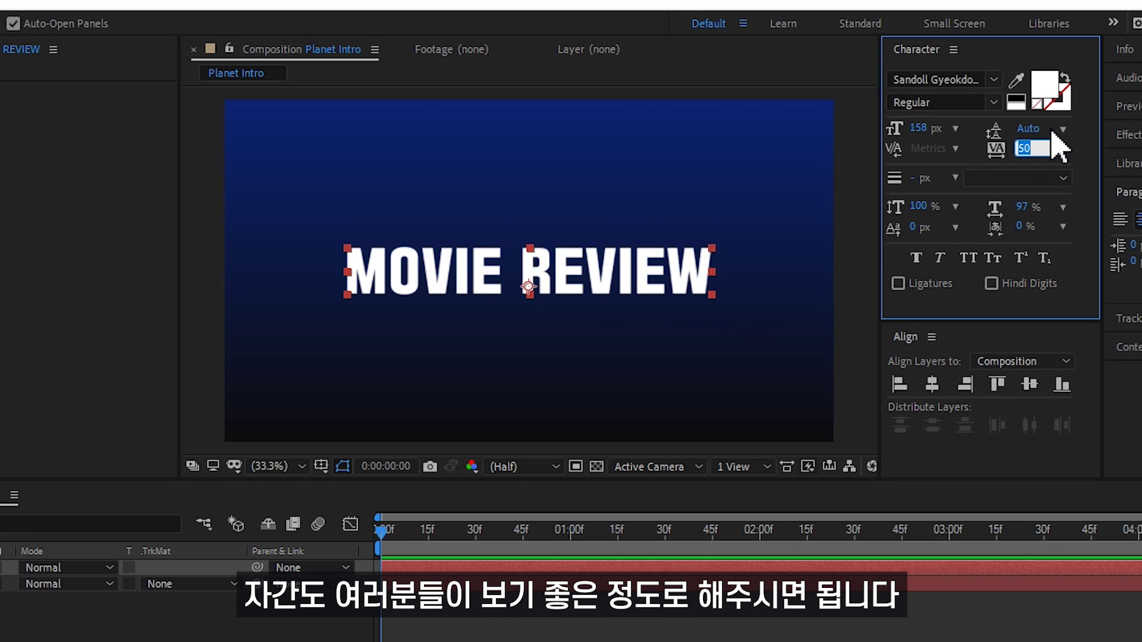
{"action": "left_click_drag", "start_coordinate": [1052, 133], "coordinate": [419, 446]}
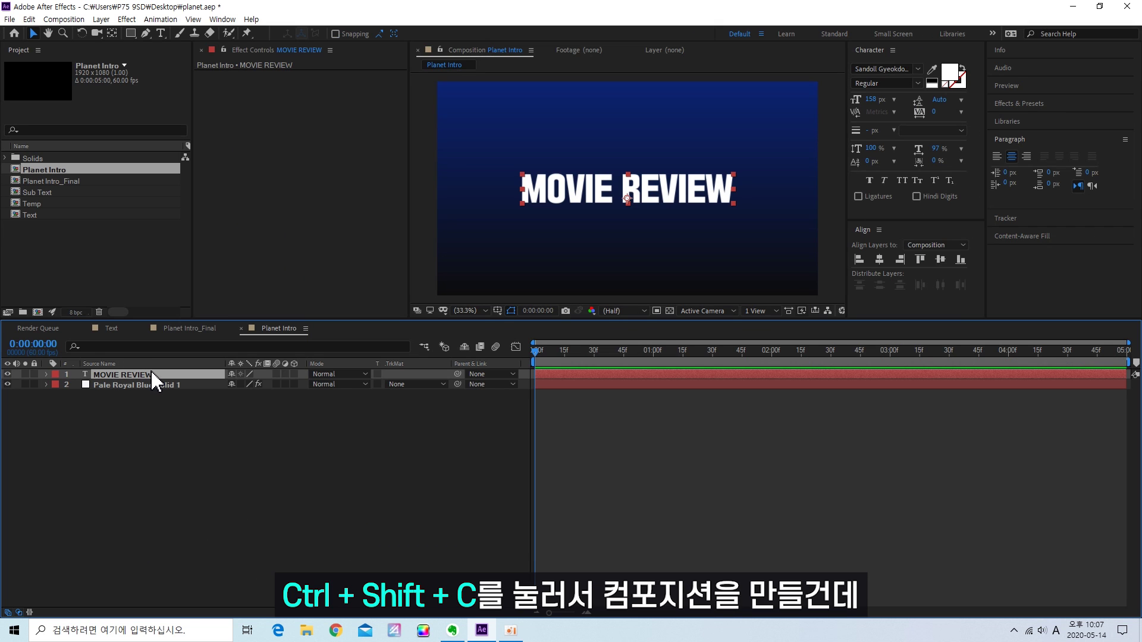
- Pre-compose the MOVIE REVIEW layer as "Main Text", moving all attributes into the new composition
{"action": "key", "text": "ctrl+shift+c"}
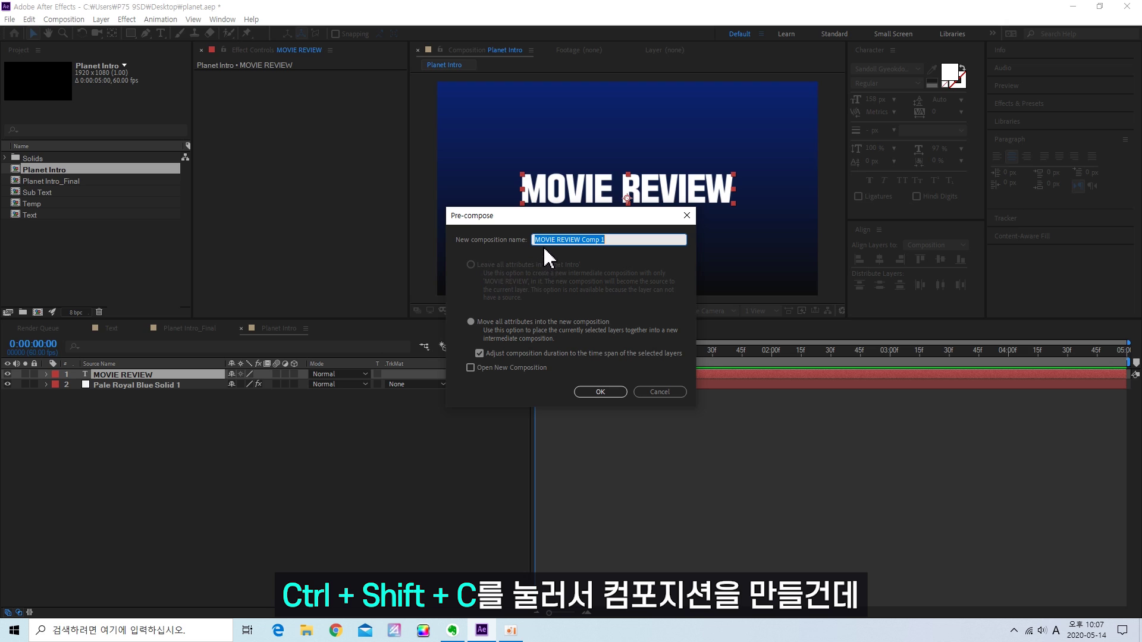
{"action": "type", "text": "Ma"}
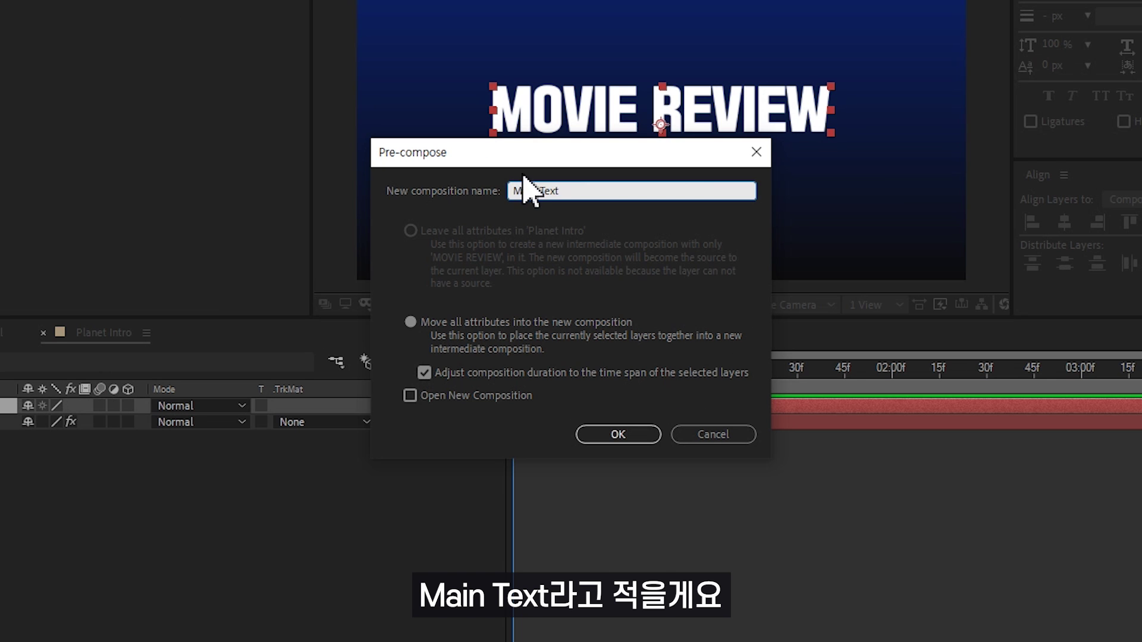
{"action": "type", "text": "in Text"}
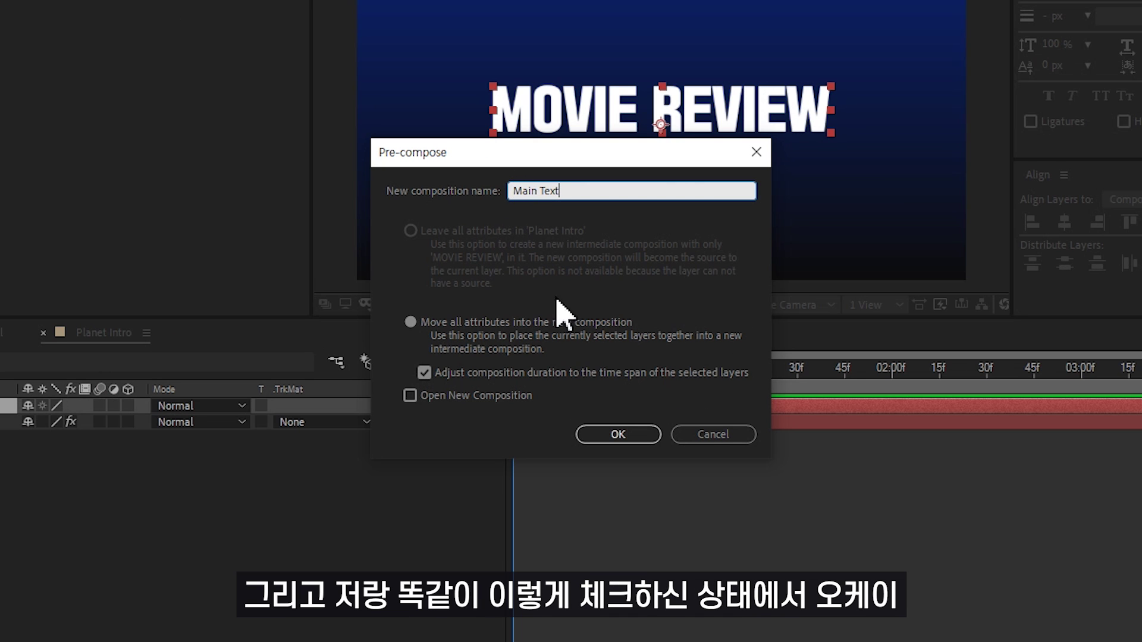
{"action": "left_click", "coordinate": [619, 435]}
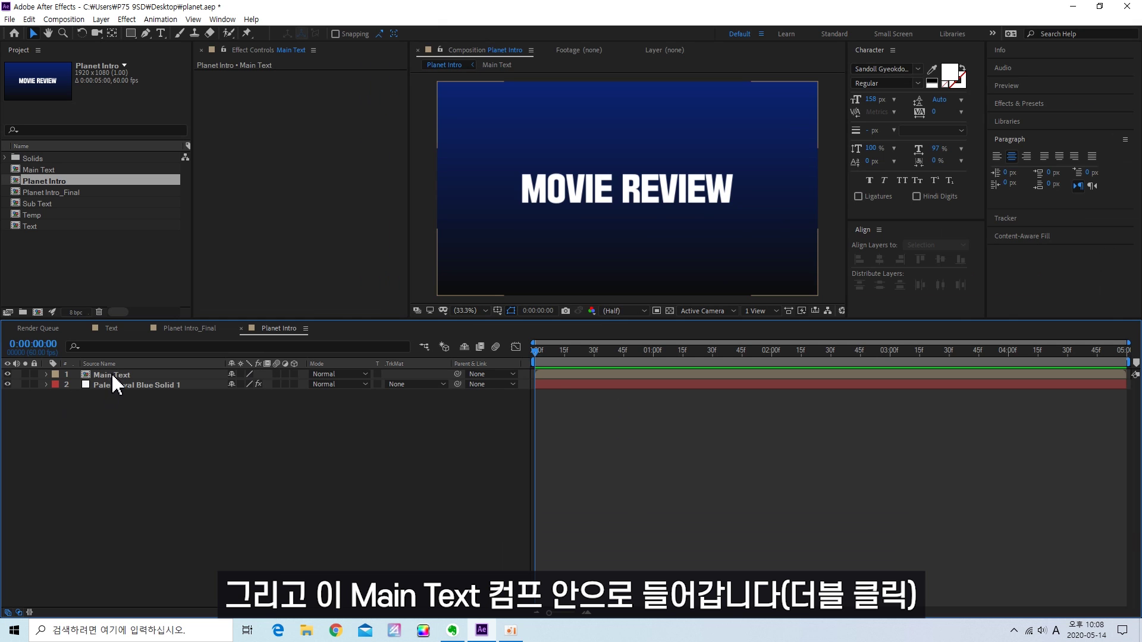
- Open the Main Text composition and create a white (FFFFFF) solid layer in it
{"action": "double_click", "coordinate": [112, 375]}
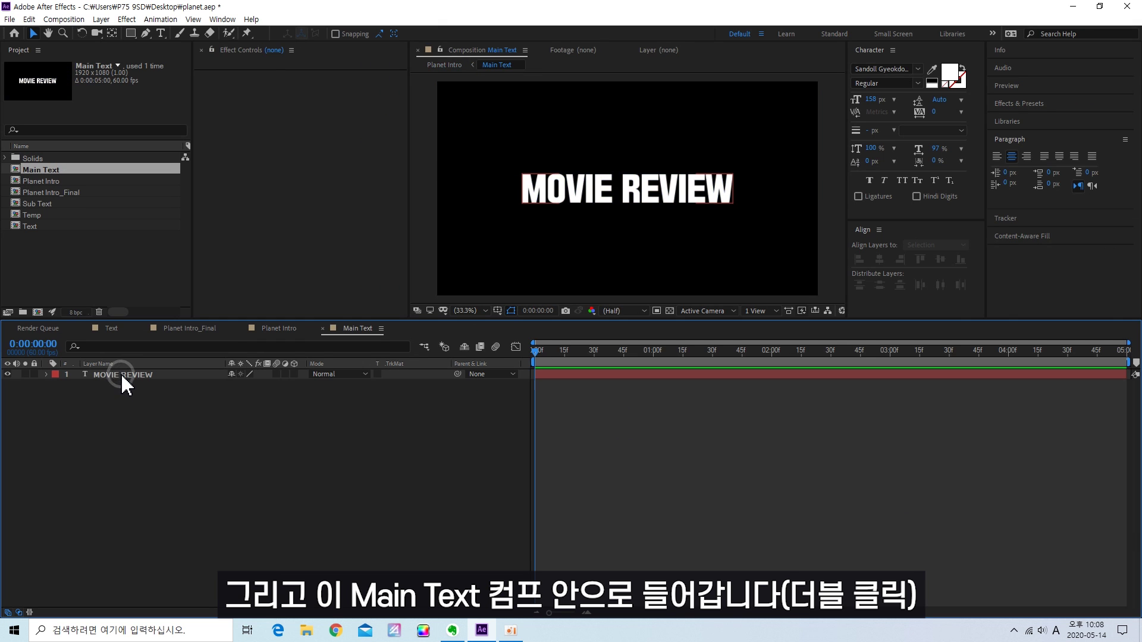
{"action": "key", "text": "ctrl+y"}
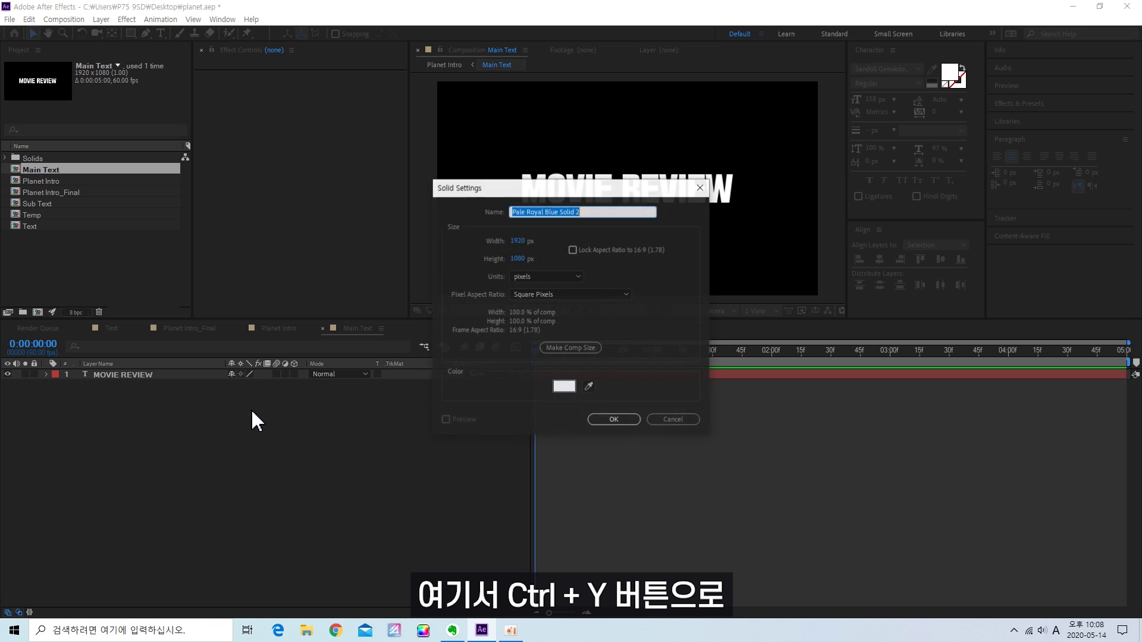
{"action": "left_click", "coordinate": [564, 387]}
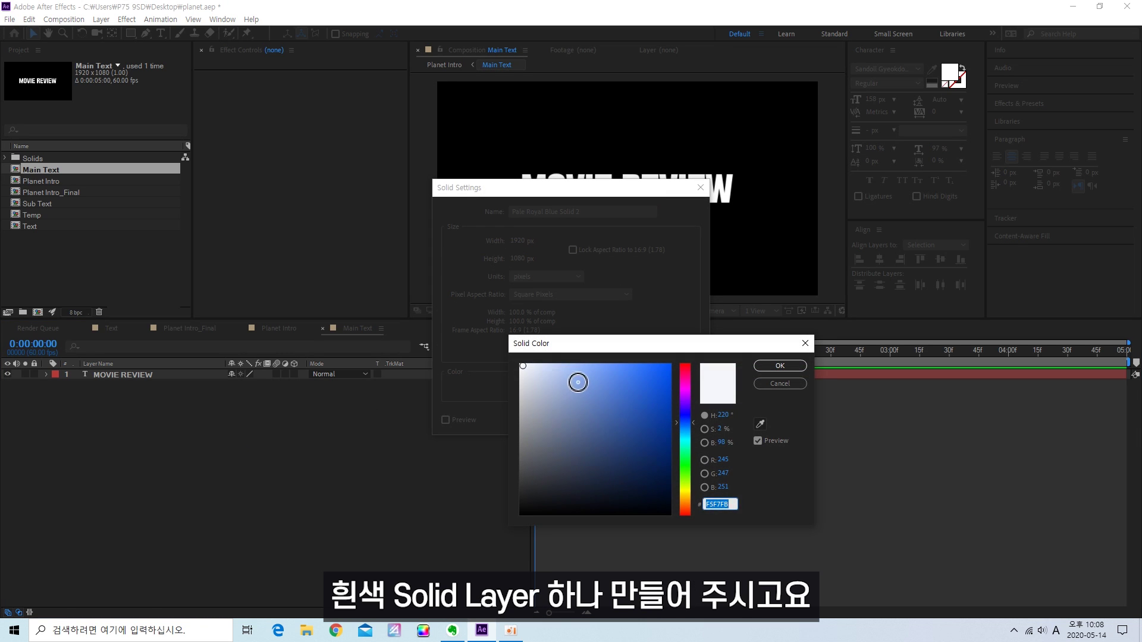
{"action": "type", "text": "FFFFFF"}
{"action": "left_click", "coordinate": [781, 366]}
{"action": "key", "text": "Return"}
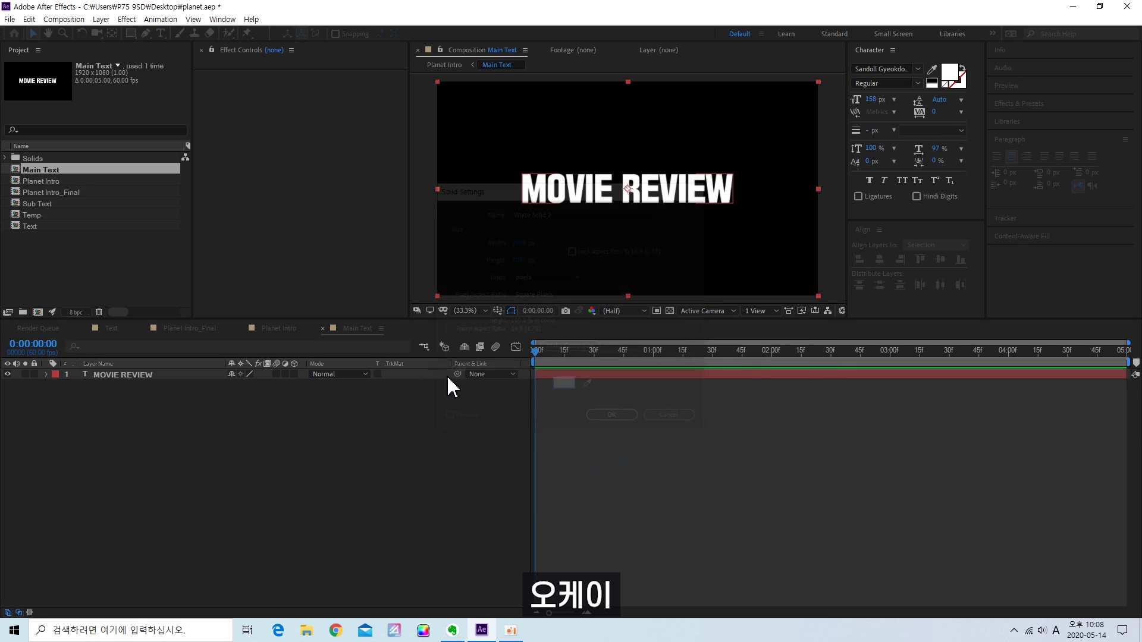
- Move the white solid beneath the text layer and change the MOVIE REVIEW text's fill color to black
{"action": "left_click_drag", "start_coordinate": [148, 374], "coordinate": [164, 426]}
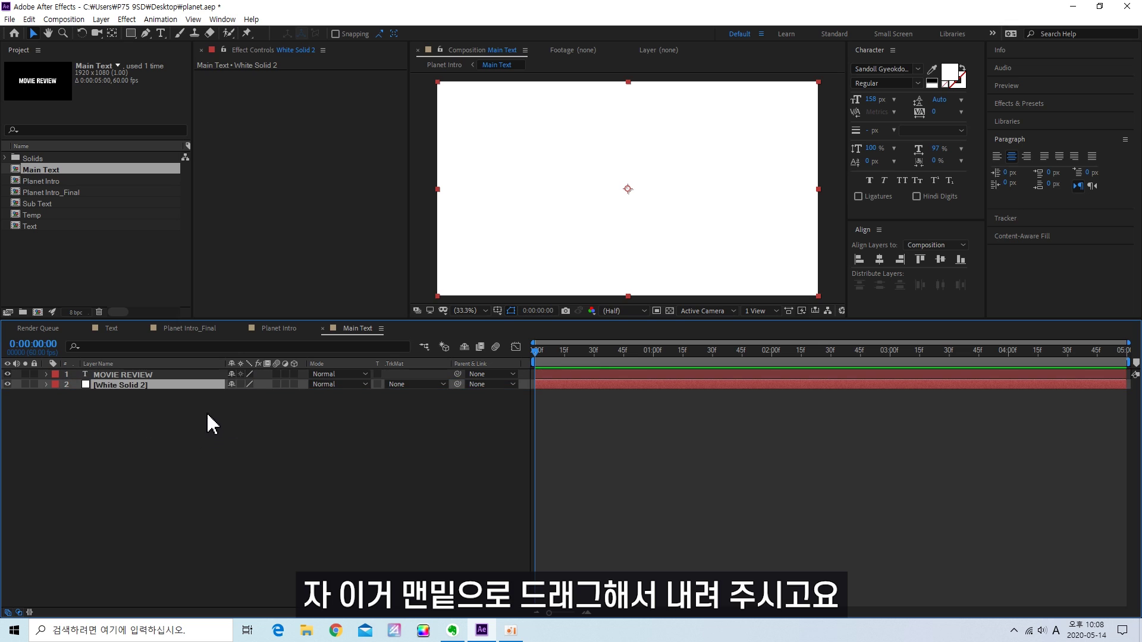
{"action": "left_click", "coordinate": [156, 374]}
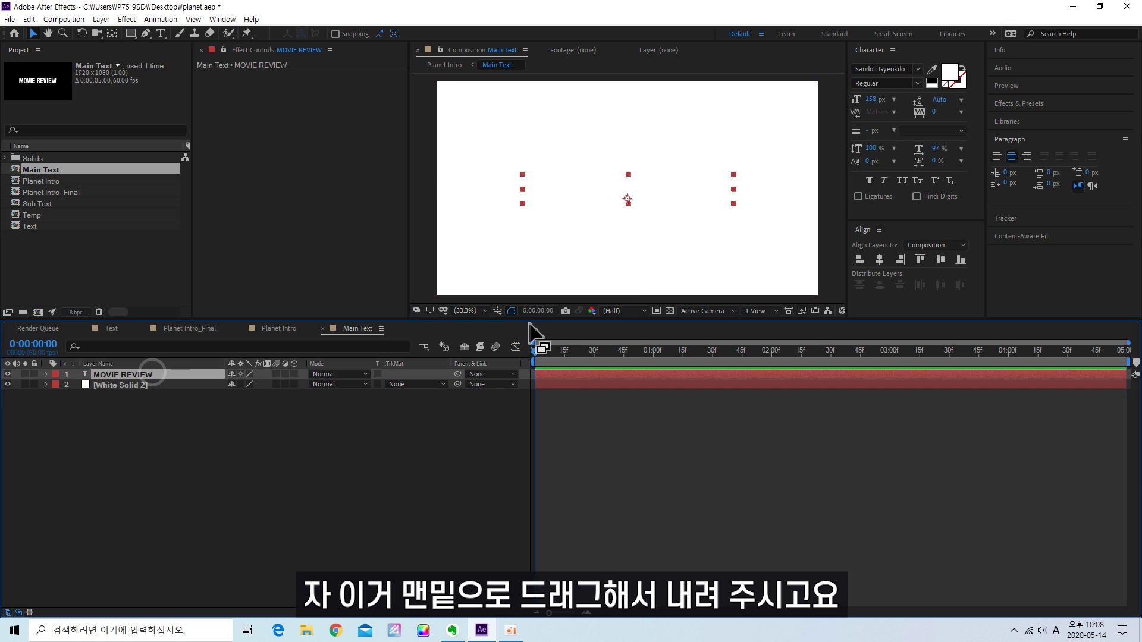
{"action": "left_click", "coordinate": [931, 84]}
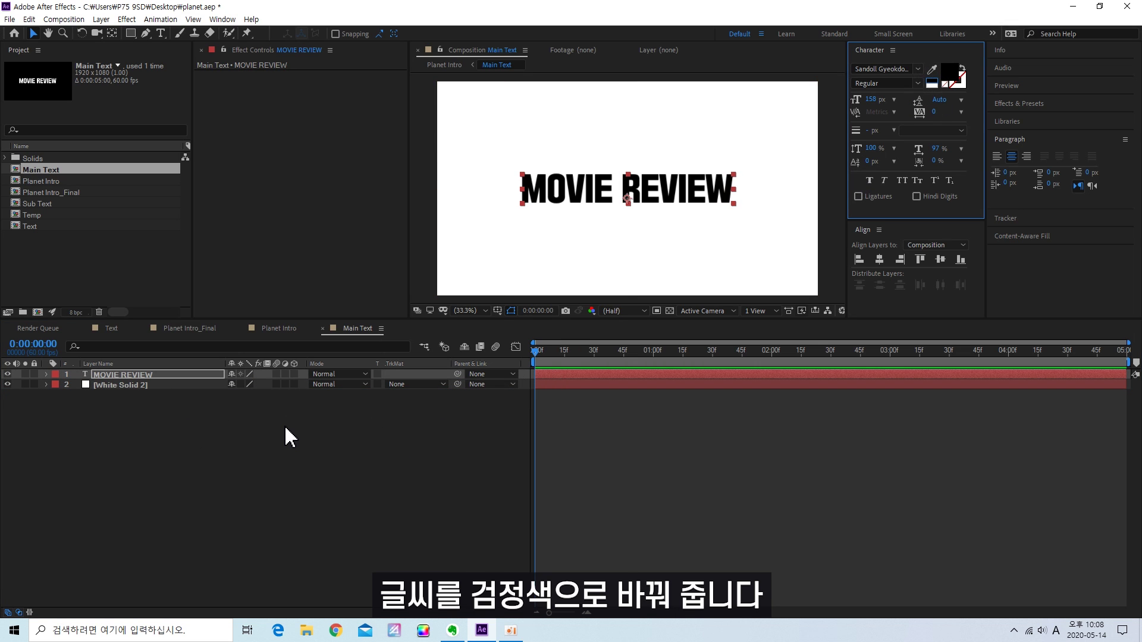
- Apply the Grid effect to the white solid and set its Border to 100
{"action": "left_click", "coordinate": [136, 385]}
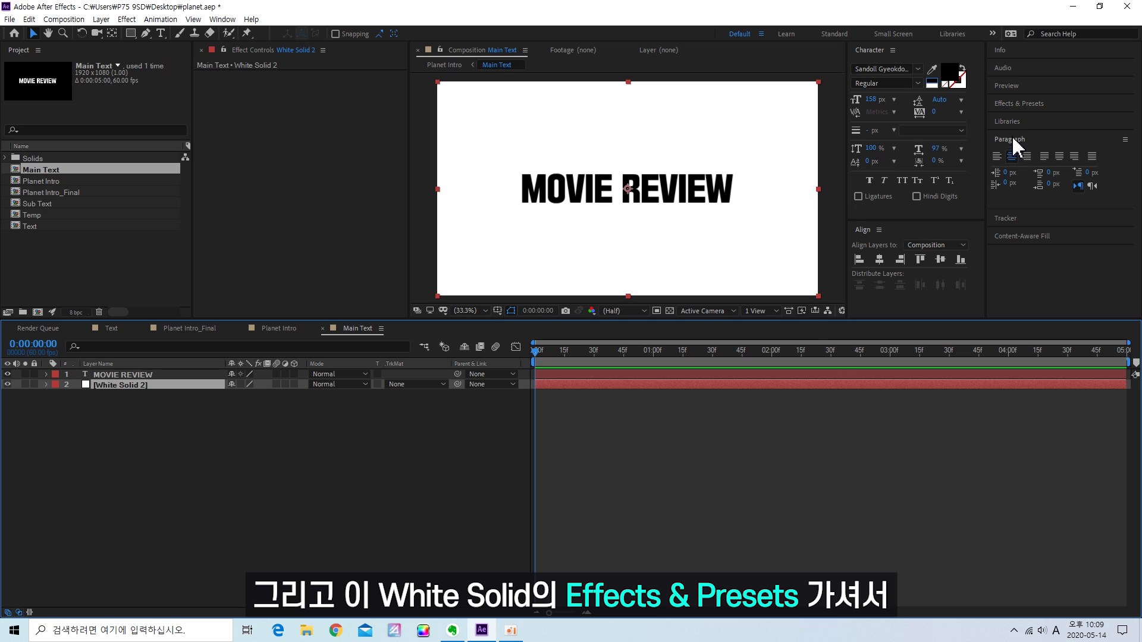
{"action": "left_click", "coordinate": [1020, 103]}
{"action": "type", "text": "gr"}
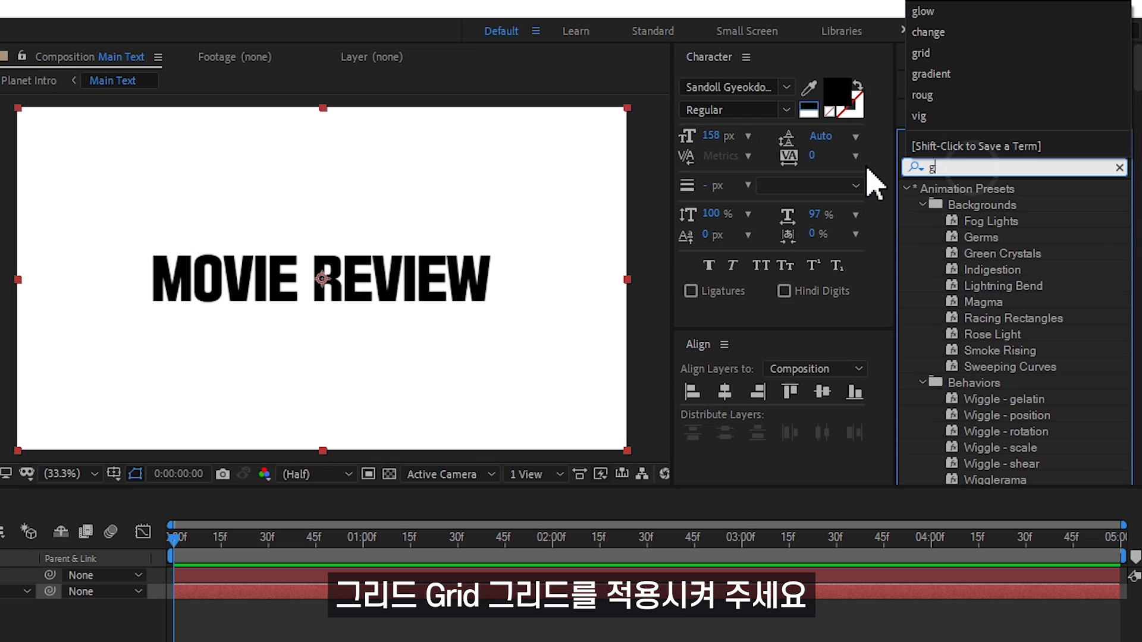
{"action": "type", "text": "id"}
{"action": "double_click", "coordinate": [957, 286]}
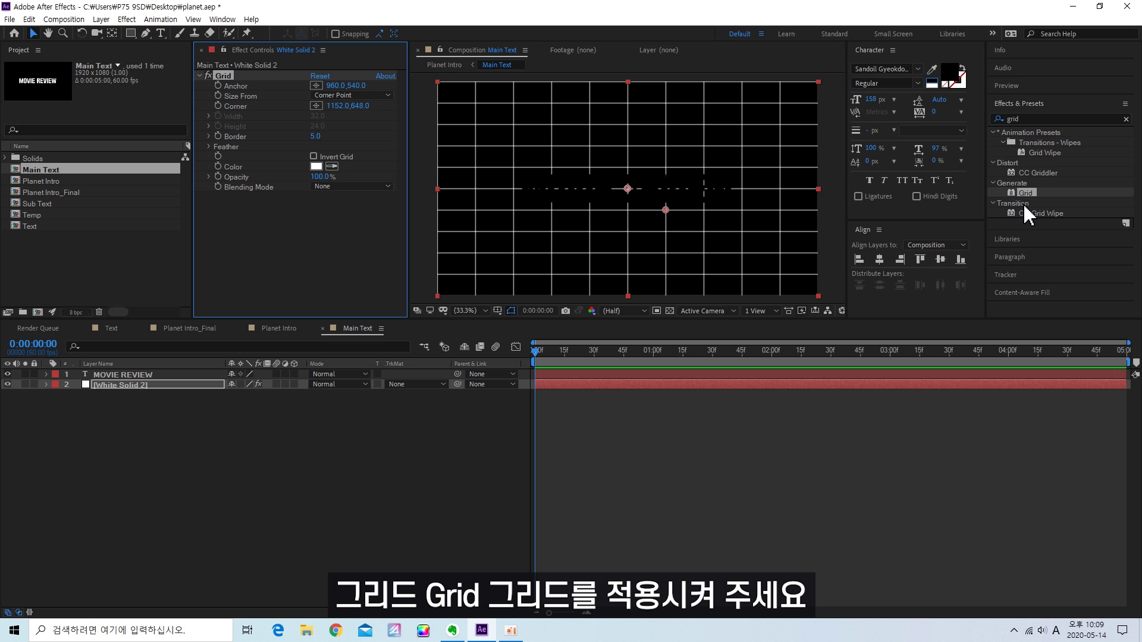
{"action": "left_click", "coordinate": [315, 136]}
{"action": "type", "text": "1"}
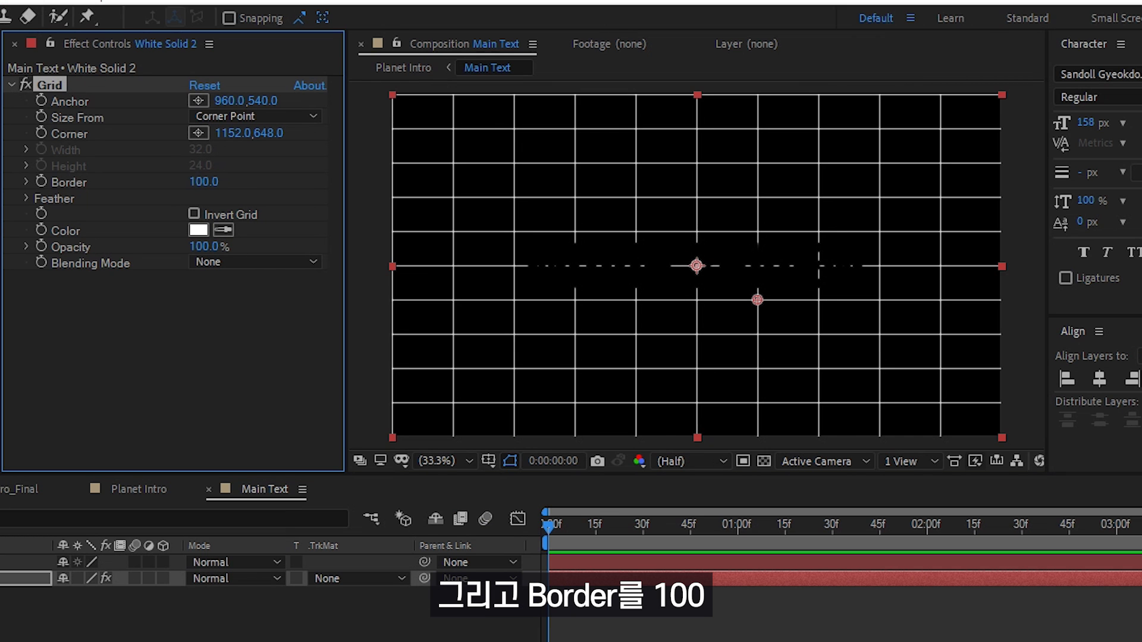
- Shrink the Grid effect's corner spacing to leave small dots, and enlarge the MOVIE REVIEW text to 173 px, centred in the composition
{"action": "left_click_drag", "start_coordinate": [226, 134], "coordinate": [155, 142]}
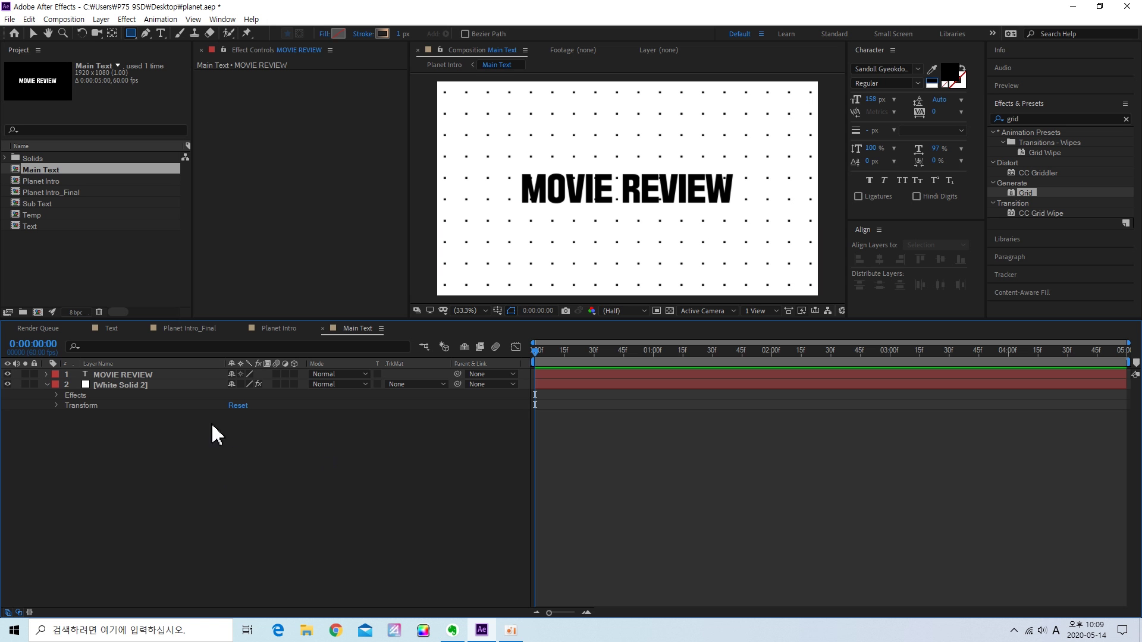
{"action": "left_click", "coordinate": [123, 374]}
{"action": "left_click_drag", "start_coordinate": [872, 100], "coordinate": [885, 98]}
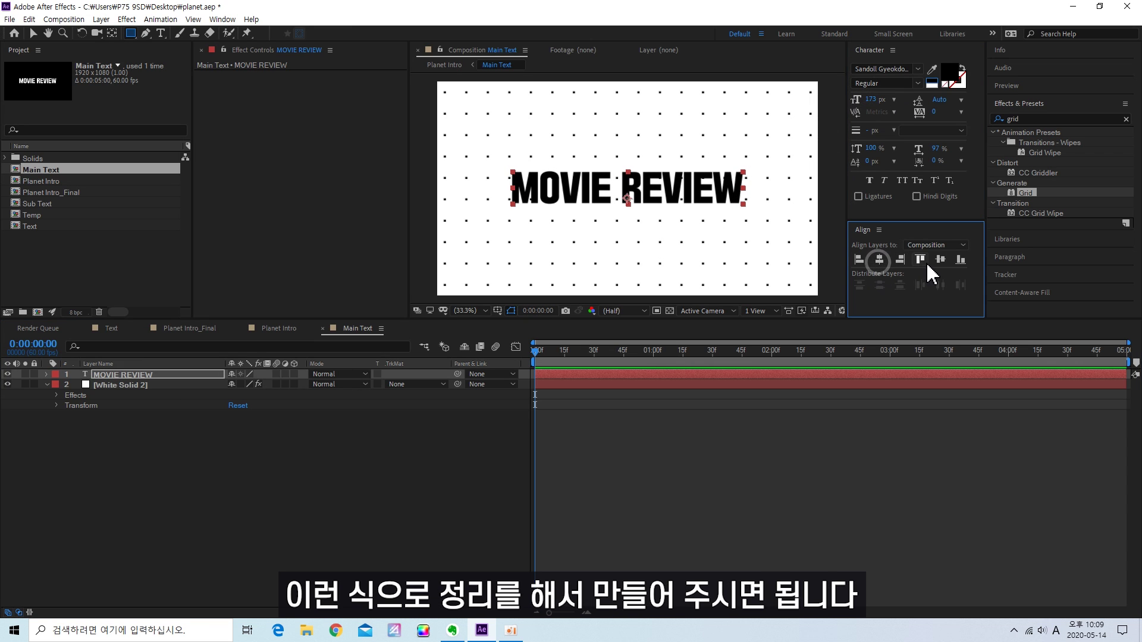
{"action": "left_click", "coordinate": [335, 426]}
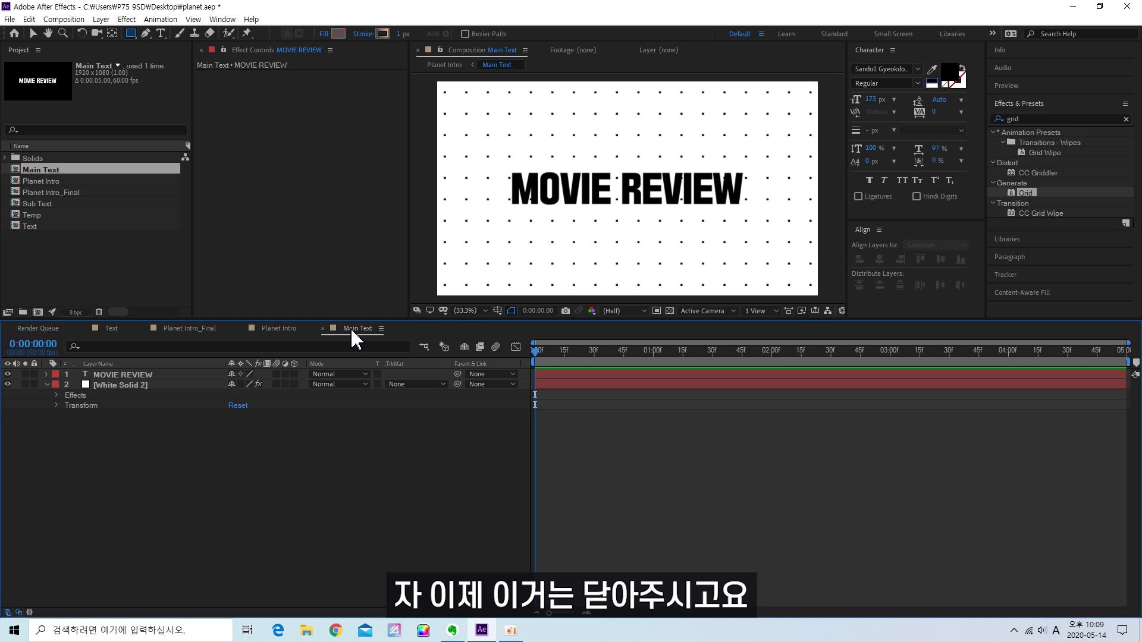
- Close the Main Text composition and apply the CC Sphere effect to the Main Text layer in Planet Intro
{"action": "key", "text": "ctrl+w"}
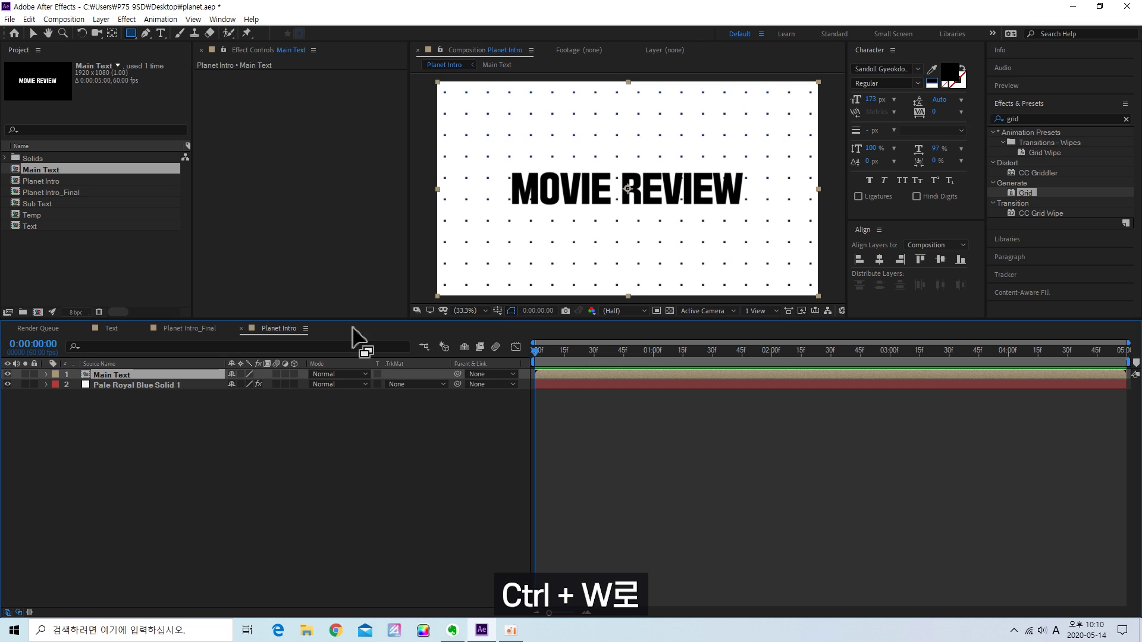
{"action": "left_click", "coordinate": [1030, 116]}
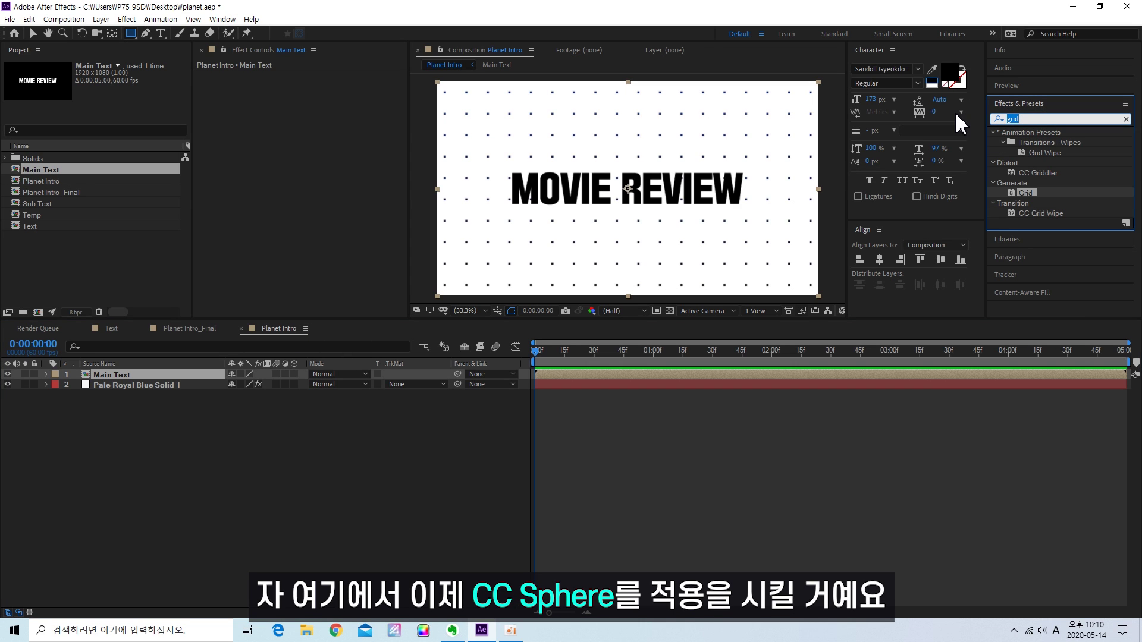
{"action": "type", "text": "cc sphere"}
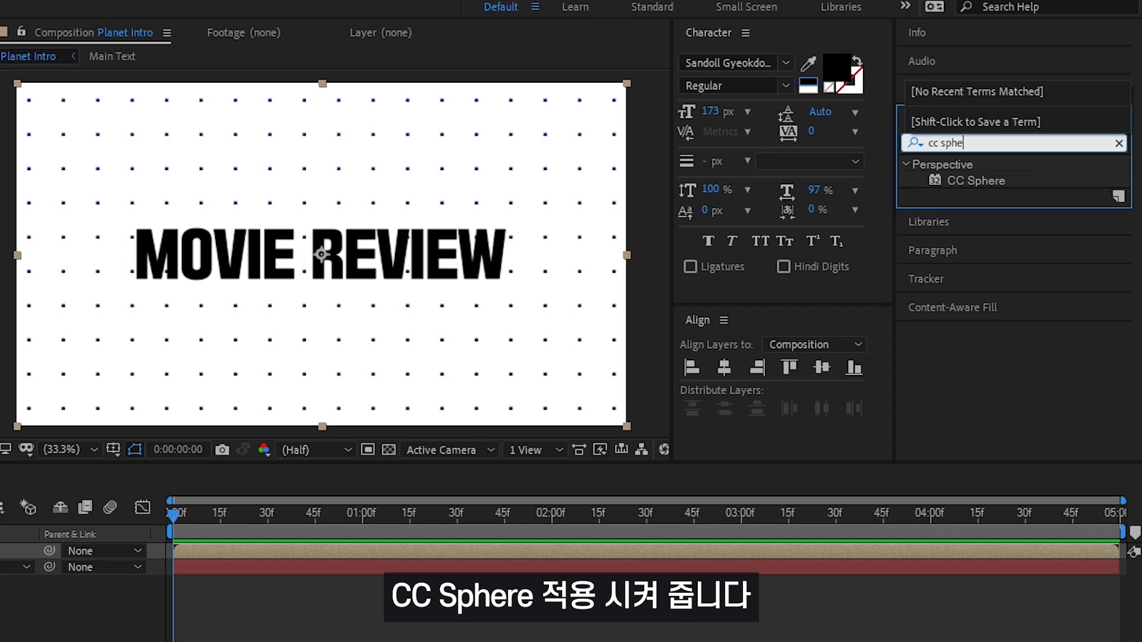
{"action": "left_click_drag", "start_coordinate": [975, 180], "coordinate": [134, 375]}
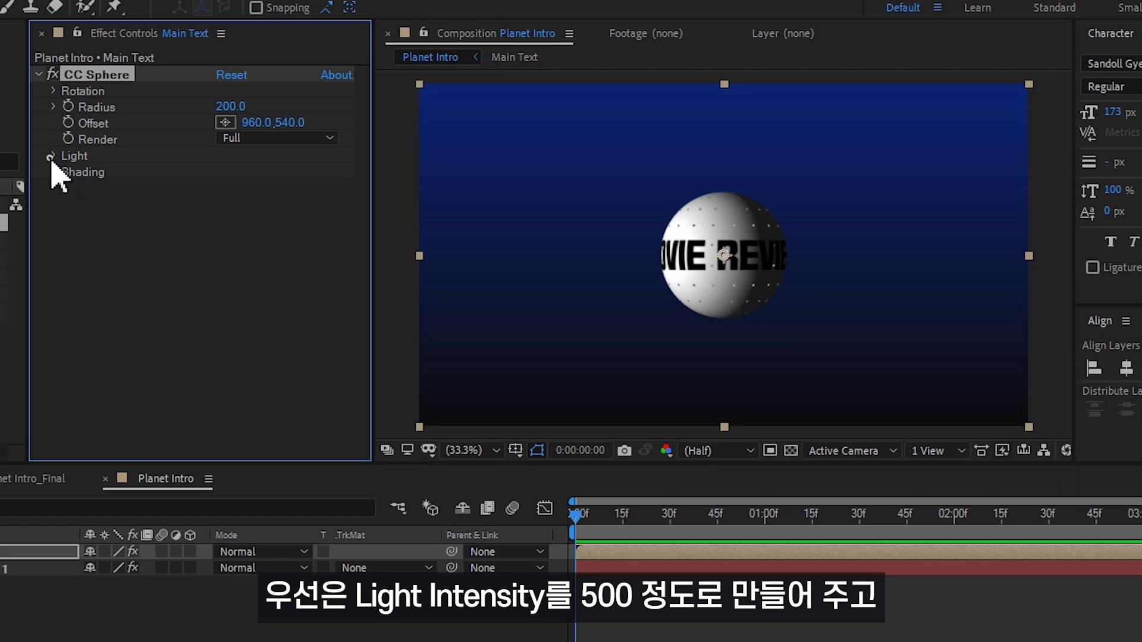
- Set the CC Sphere effect's Light Intensity to 500
{"action": "left_click", "coordinate": [209, 126]}
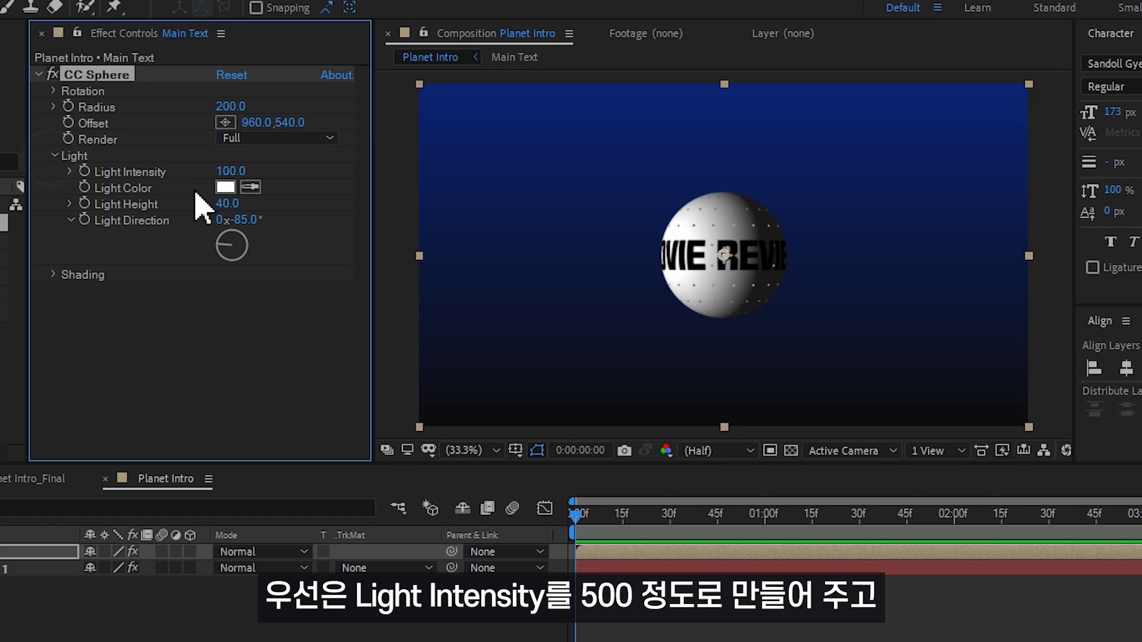
{"action": "left_click", "coordinate": [231, 171]}
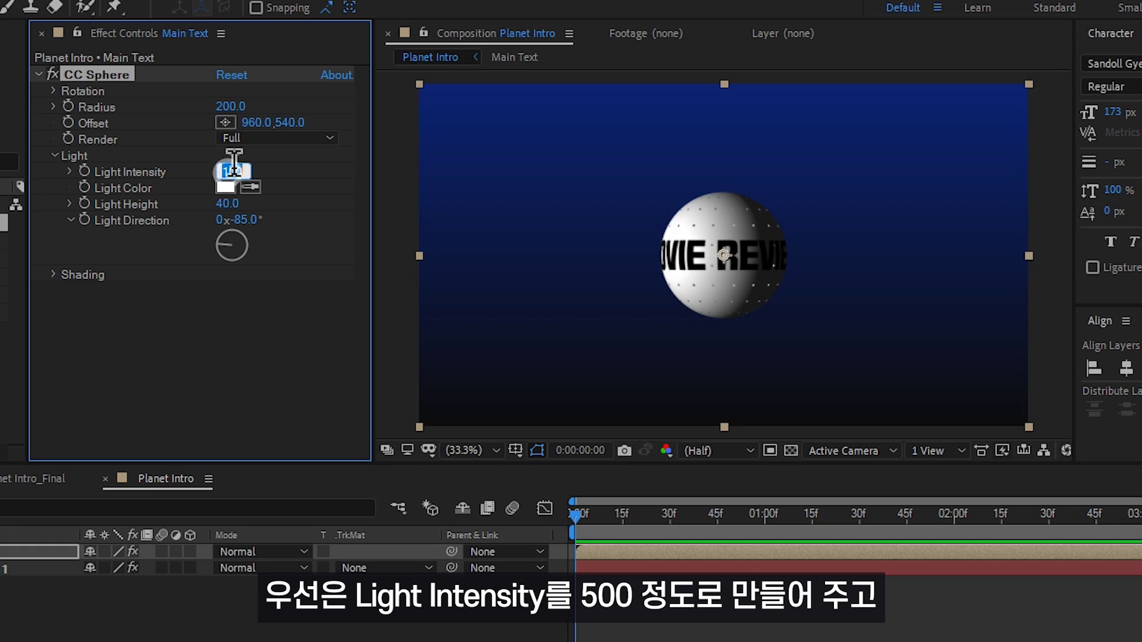
{"action": "type", "text": "500"}
{"action": "key", "text": "Return"}
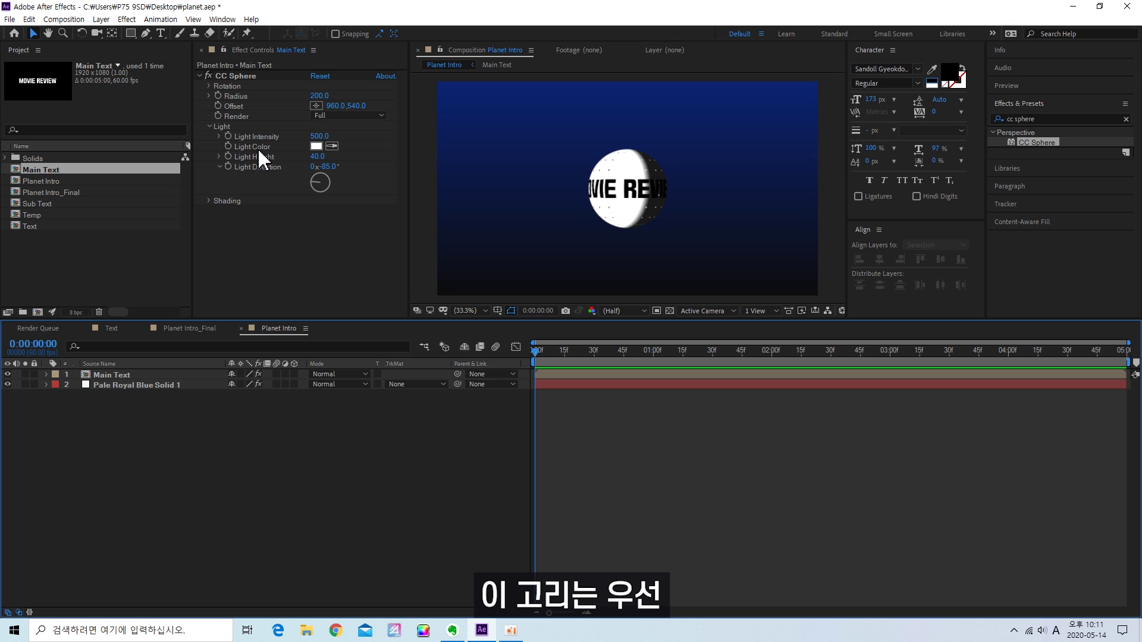
- Add a text layer reading "JOHNKOBA 구독 좋아요 댓글 알림신청 JOHNKOBA MOVIE" to Planet Intro and make its fill white
{"action": "left_click", "coordinate": [161, 33]}
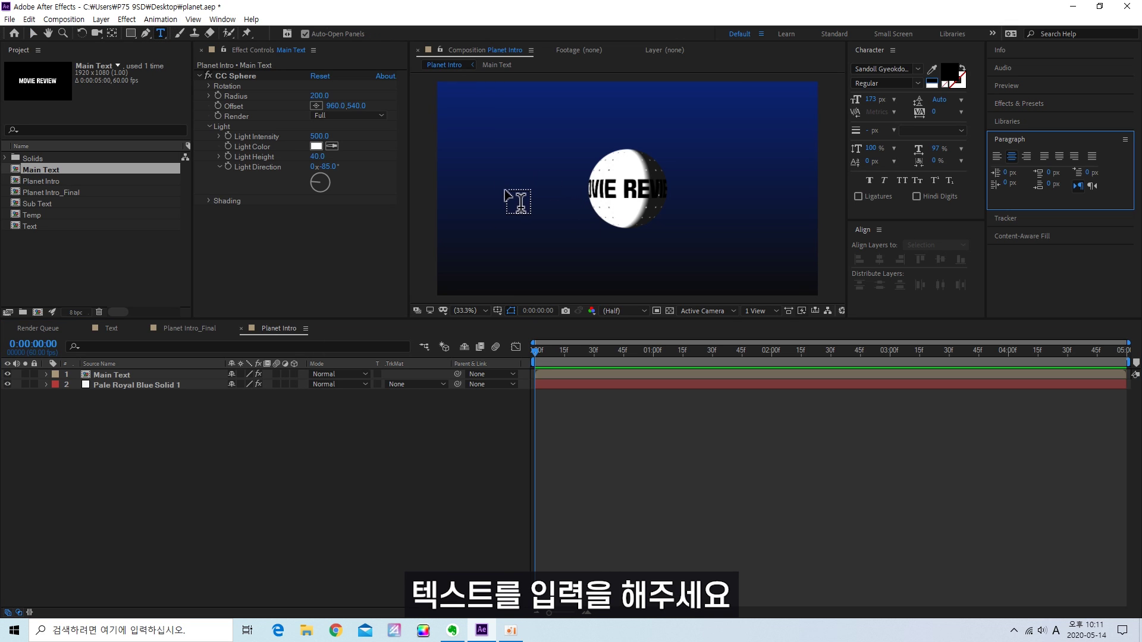
{"action": "left_click", "coordinate": [476, 192]}
{"action": "type", "text": "df"}
{"action": "key", "text": "BackSpace"}
{"action": "key", "text": "BackSpace"}
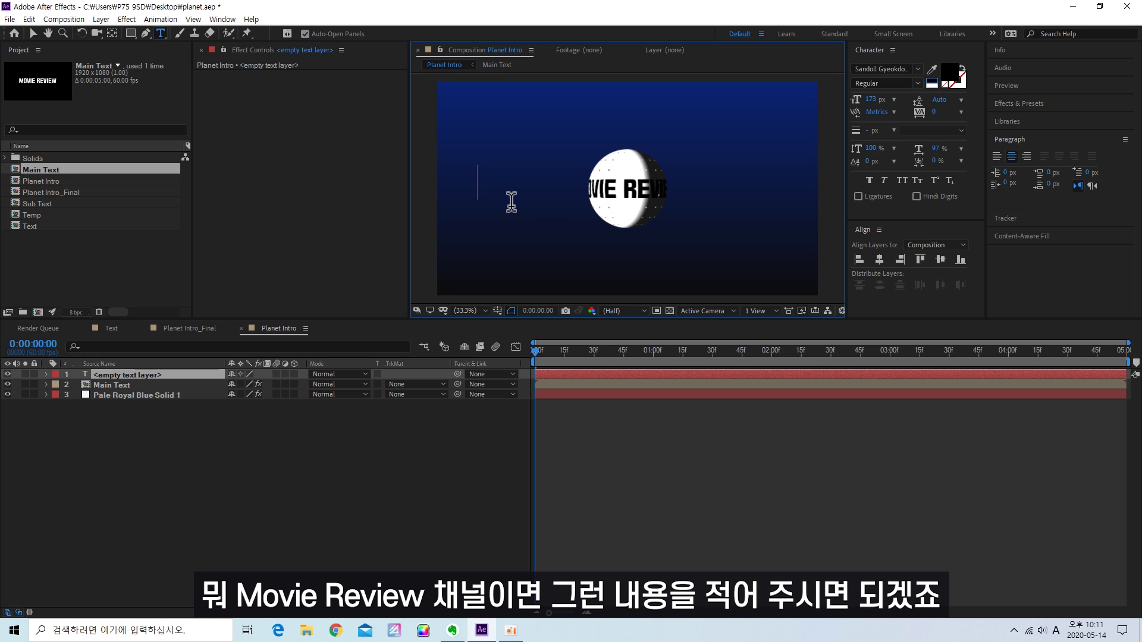
{"action": "type", "text": "JOHNKOBA"}
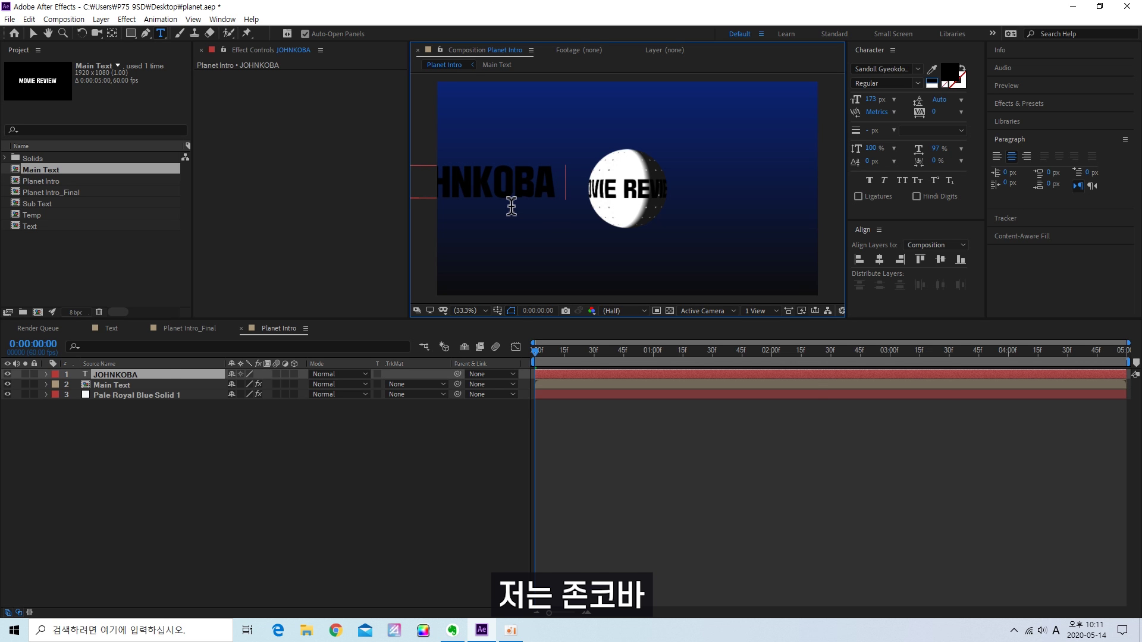
{"action": "type", "text": " 구독 좋아요"}
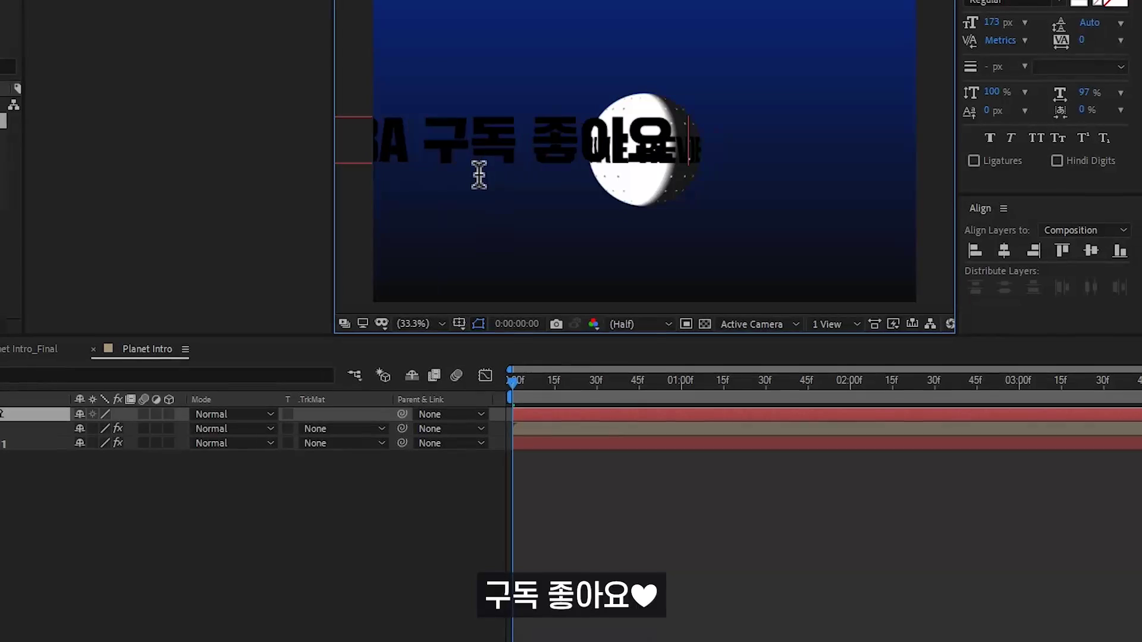
{"action": "type", "text": " 댓글 알림신청"}
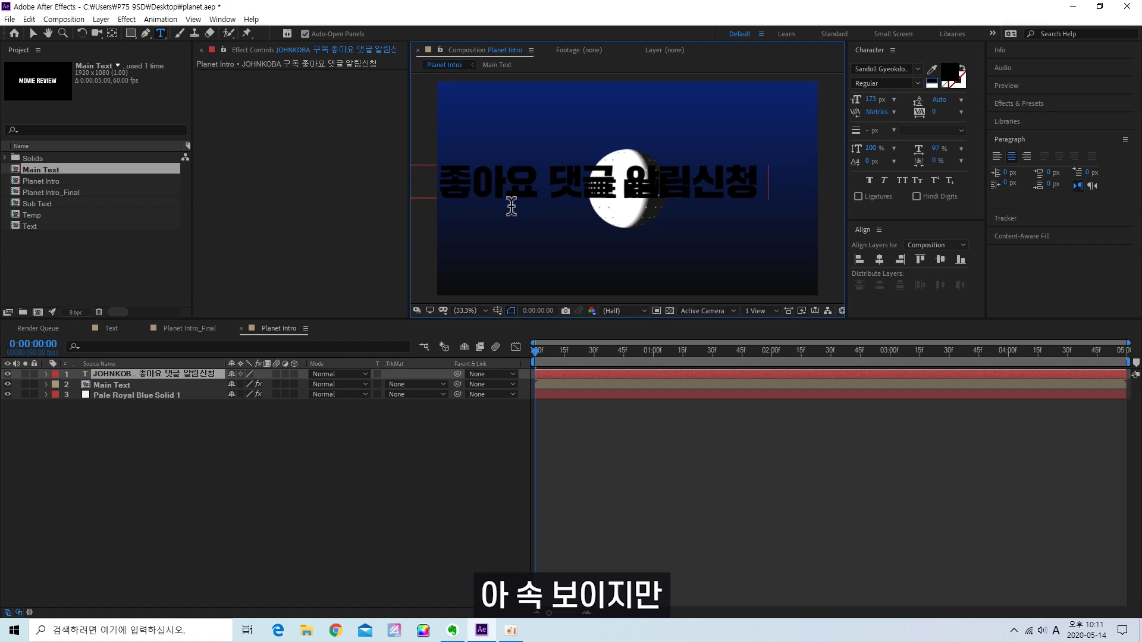
{"action": "key", "text": "ctrl+v"}
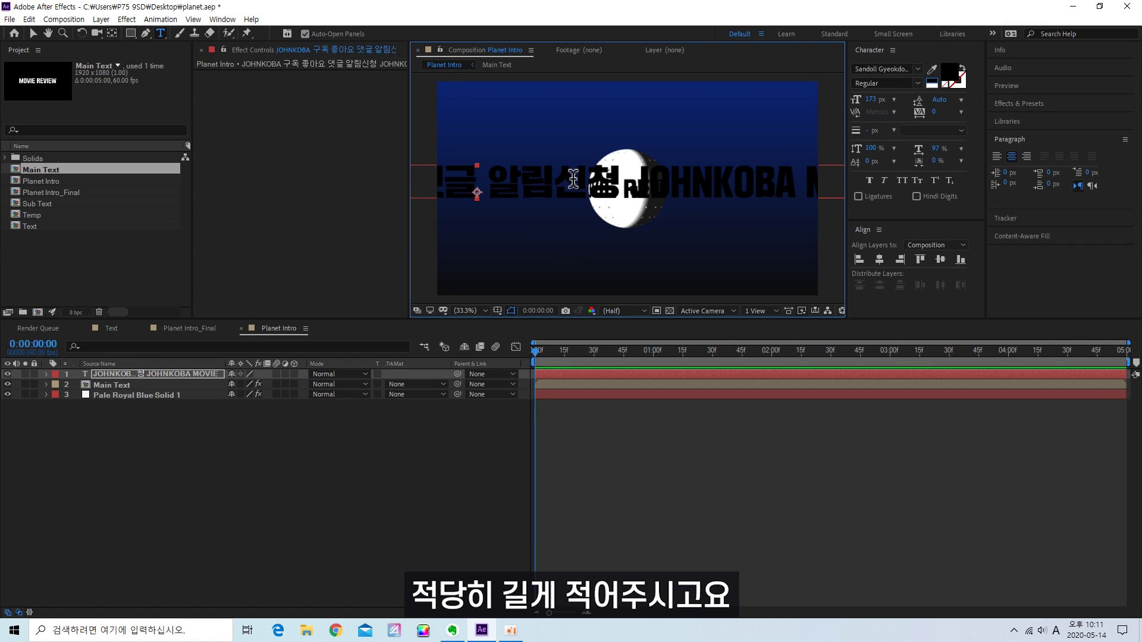
{"action": "left_click", "coordinate": [932, 80]}
{"action": "left_click", "coordinate": [182, 375]}
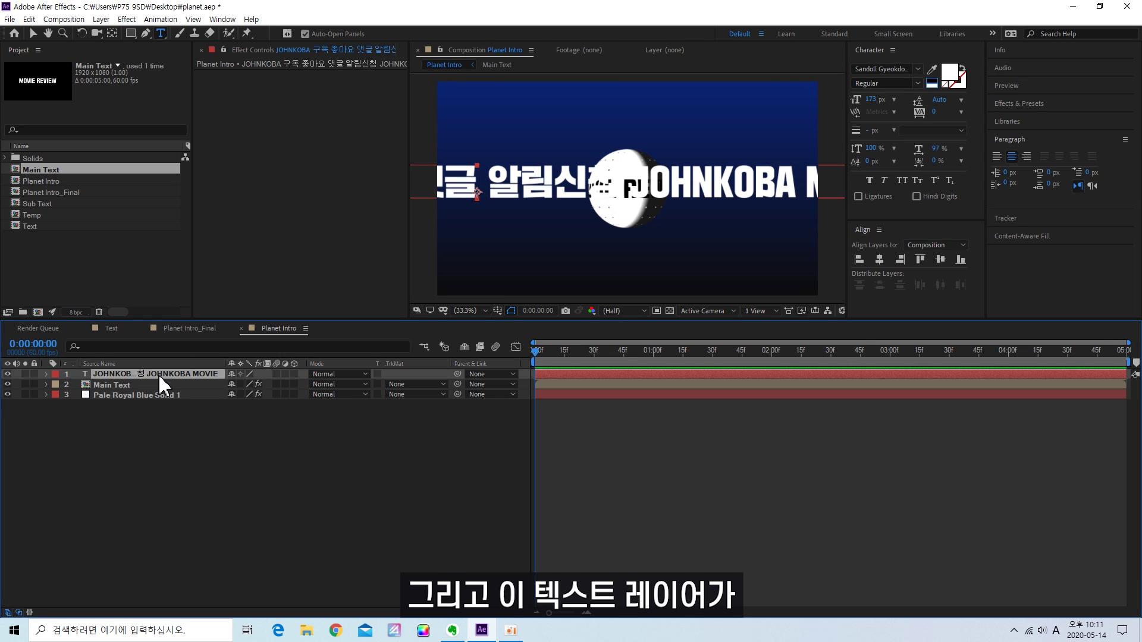
- Draw a large circular mask around the sphere on the new text layer with the Ellipse Tool
{"action": "left_click", "coordinate": [129, 33]}
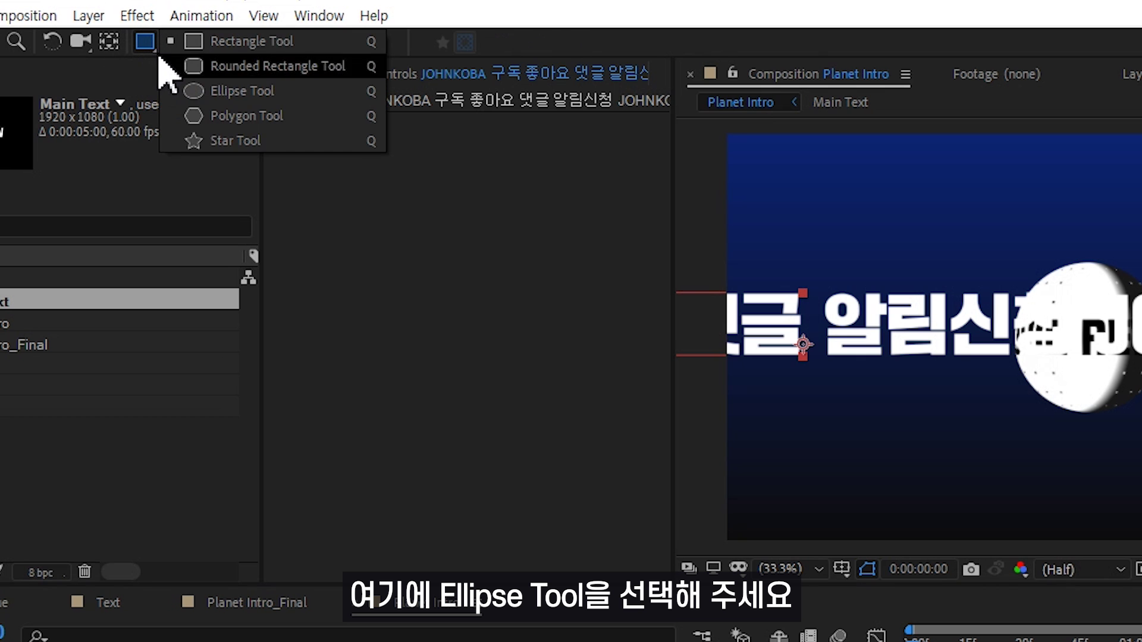
{"action": "left_click", "coordinate": [247, 93]}
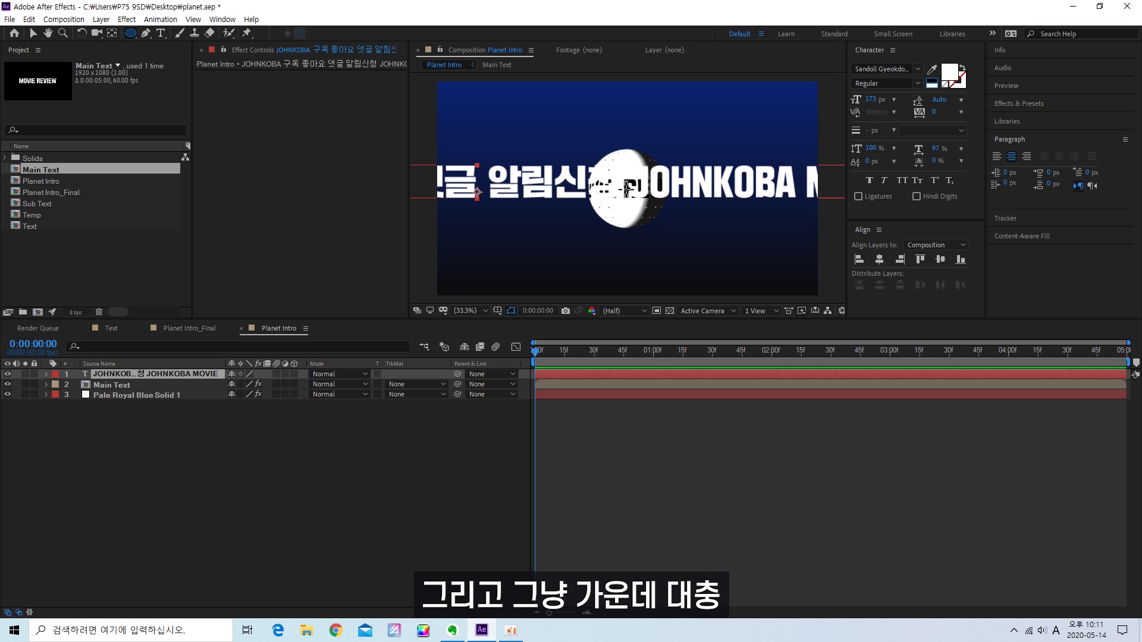
{"action": "left_click_drag", "start_coordinate": [625, 203], "coordinate": [737, 204]}
- Set the text layer's Path option to Mask 1 so the text follows the circle
{"action": "left_click", "coordinate": [66, 385]}
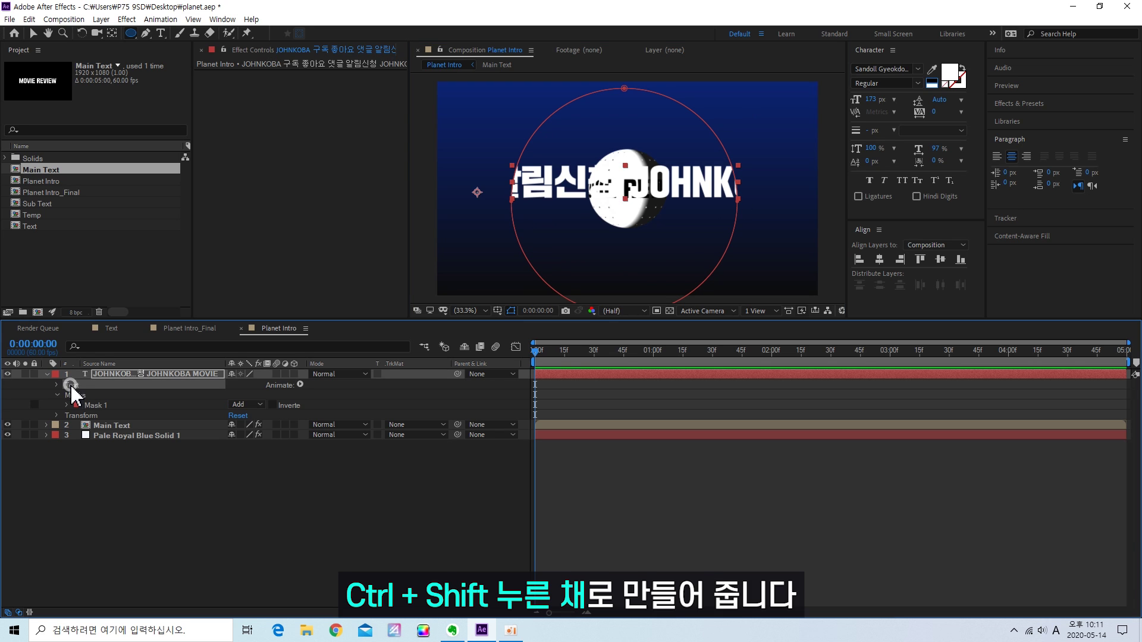
{"action": "left_click", "coordinate": [56, 385]}
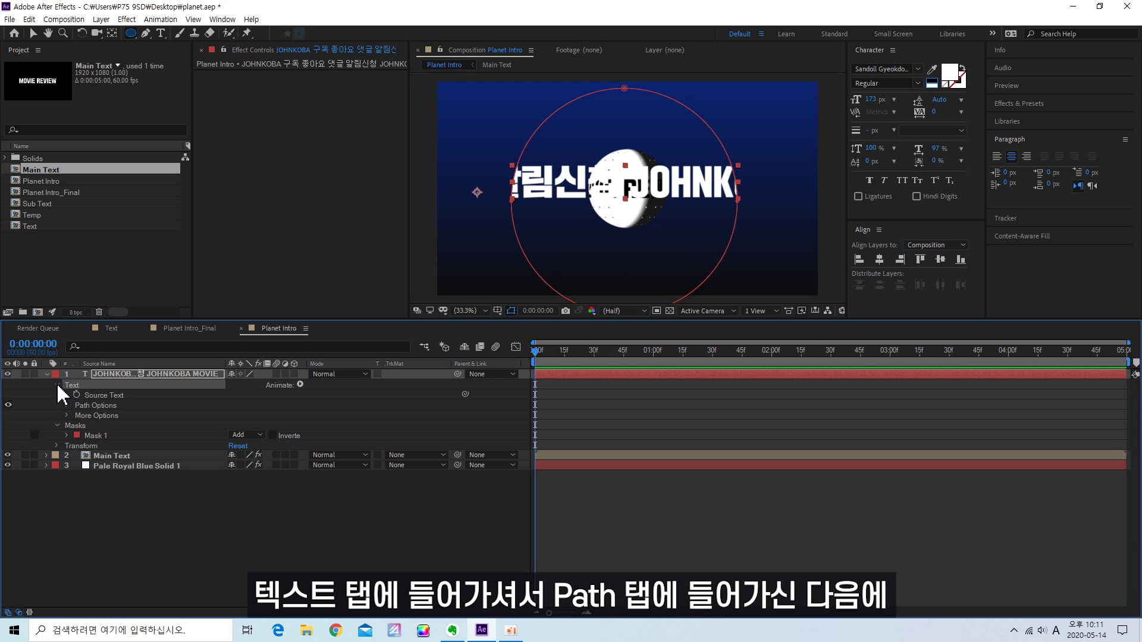
{"action": "left_click", "coordinate": [66, 405]}
{"action": "left_click", "coordinate": [89, 405]}
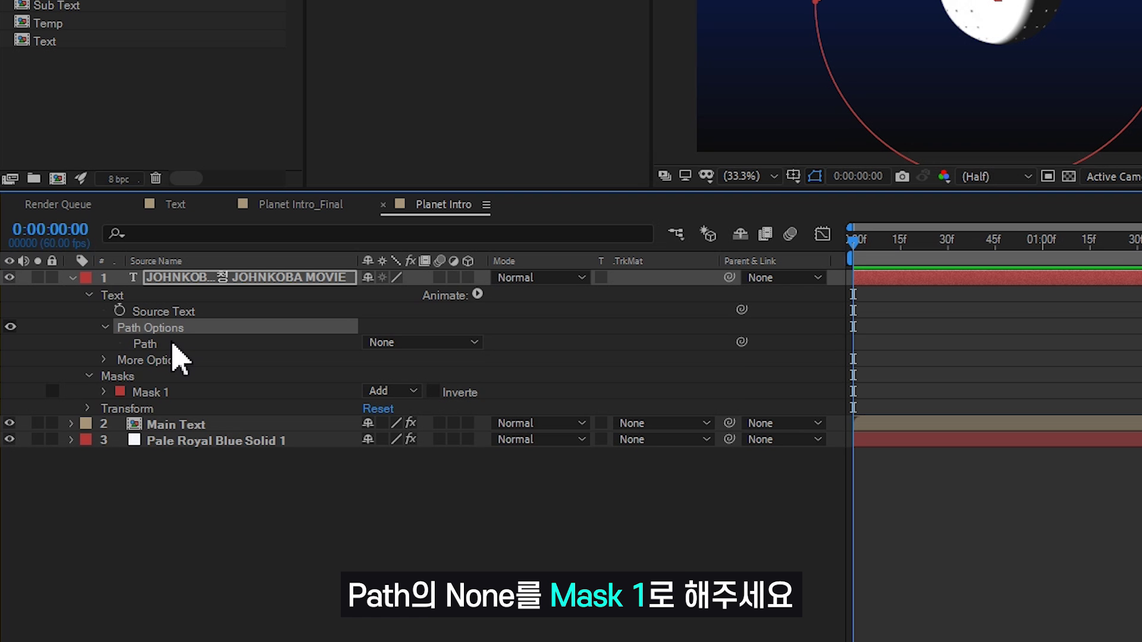
{"action": "left_click", "coordinate": [266, 414]}
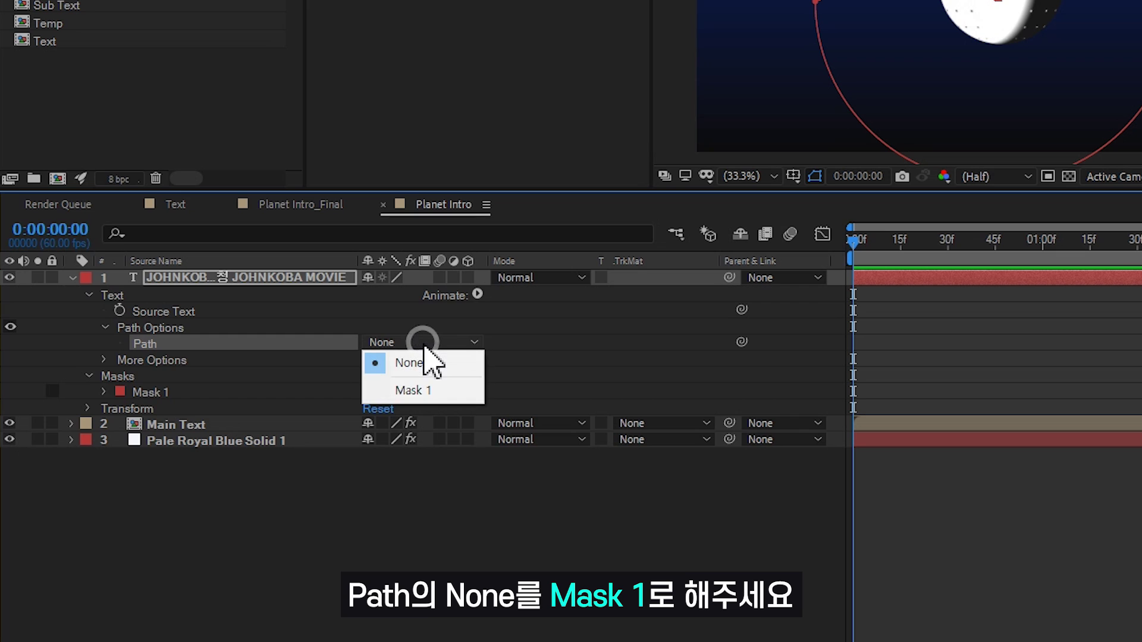
{"action": "left_click", "coordinate": [415, 390]}
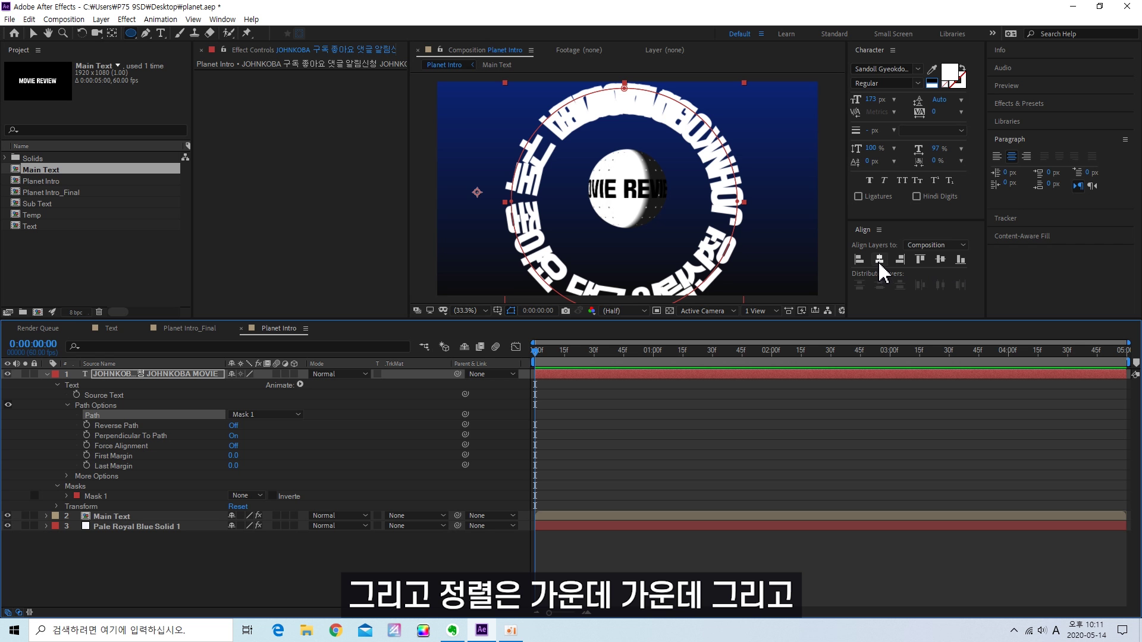
- Align the ring text to the horizontal and vertical centre of the composition and centre its anchor point
{"action": "left_click", "coordinate": [878, 260]}
{"action": "left_click", "coordinate": [932, 263]}
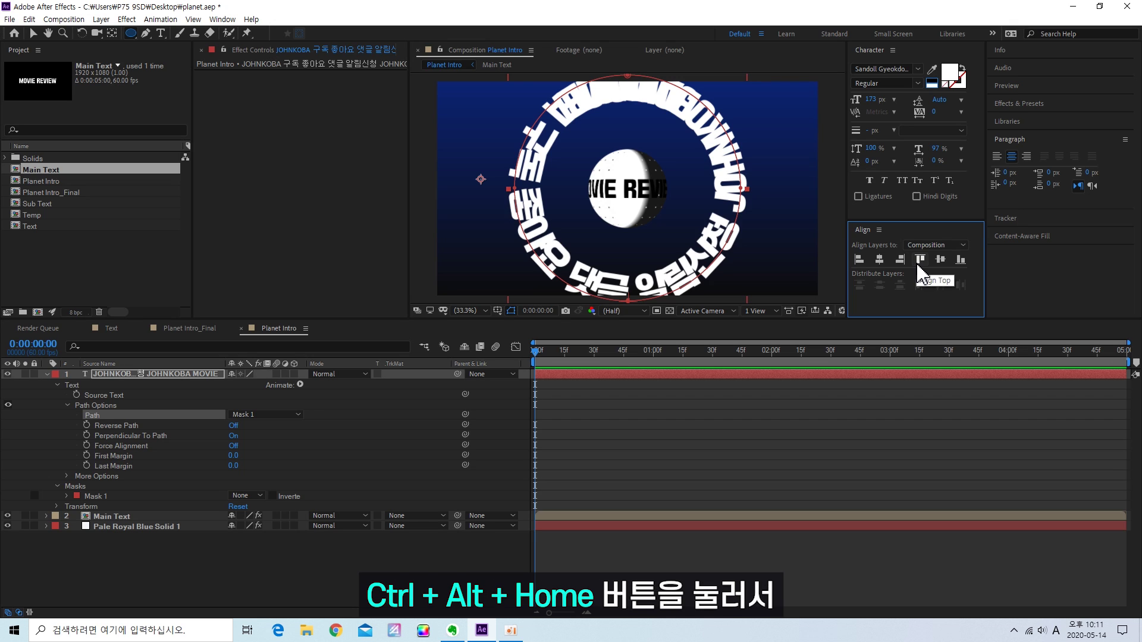
{"action": "key", "text": "ctrl+alt+Home"}
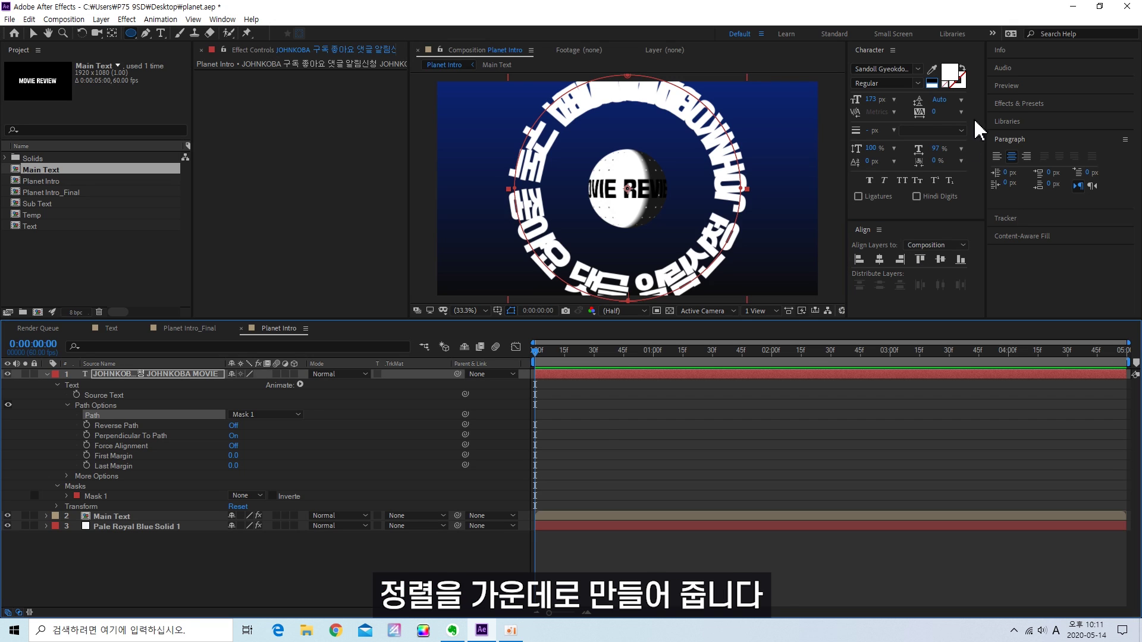
- Scale the text layer's circular mask down proportionally about its centre to form a smaller ring around the sphere
{"action": "left_click", "coordinate": [34, 36]}
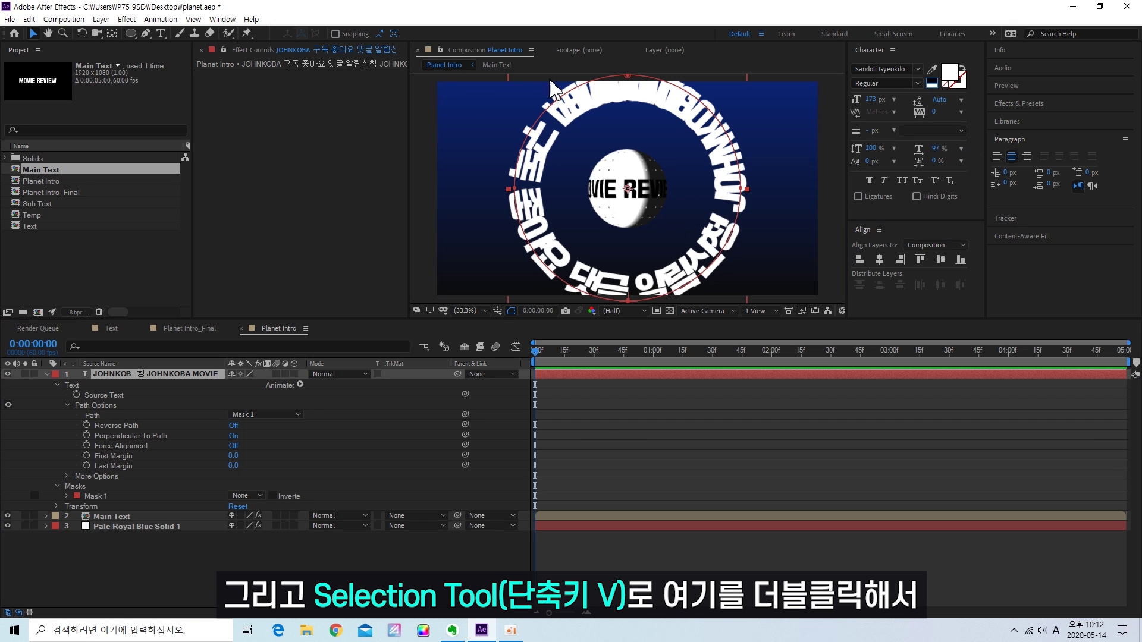
{"action": "double_click", "coordinate": [629, 76]}
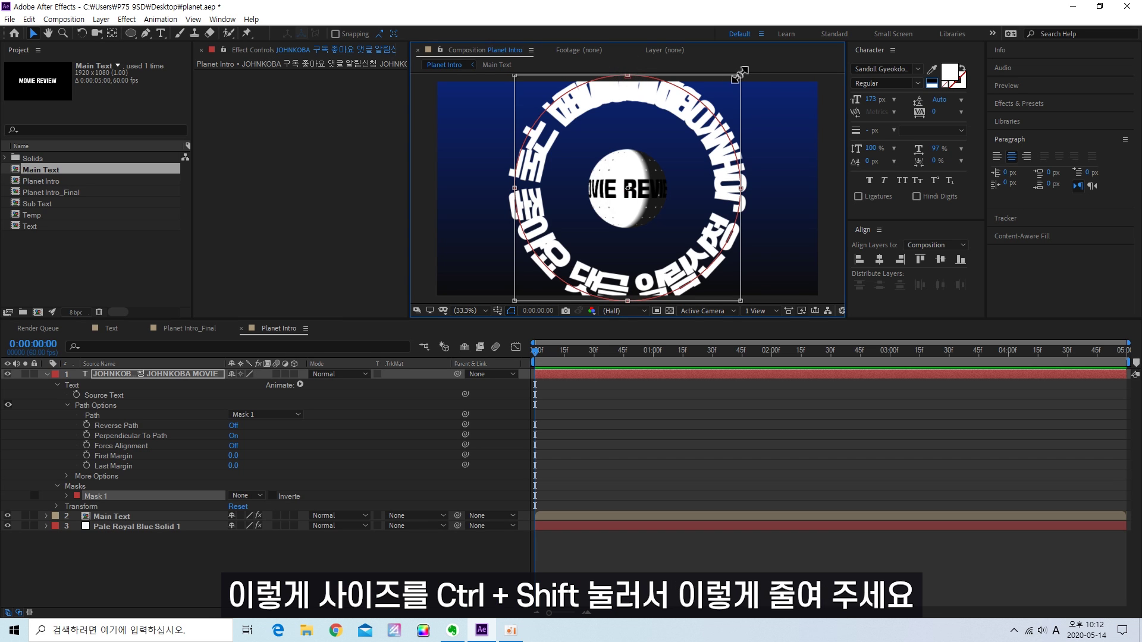
{"action": "left_click_drag", "start_coordinate": [740, 77], "coordinate": [702, 114]}
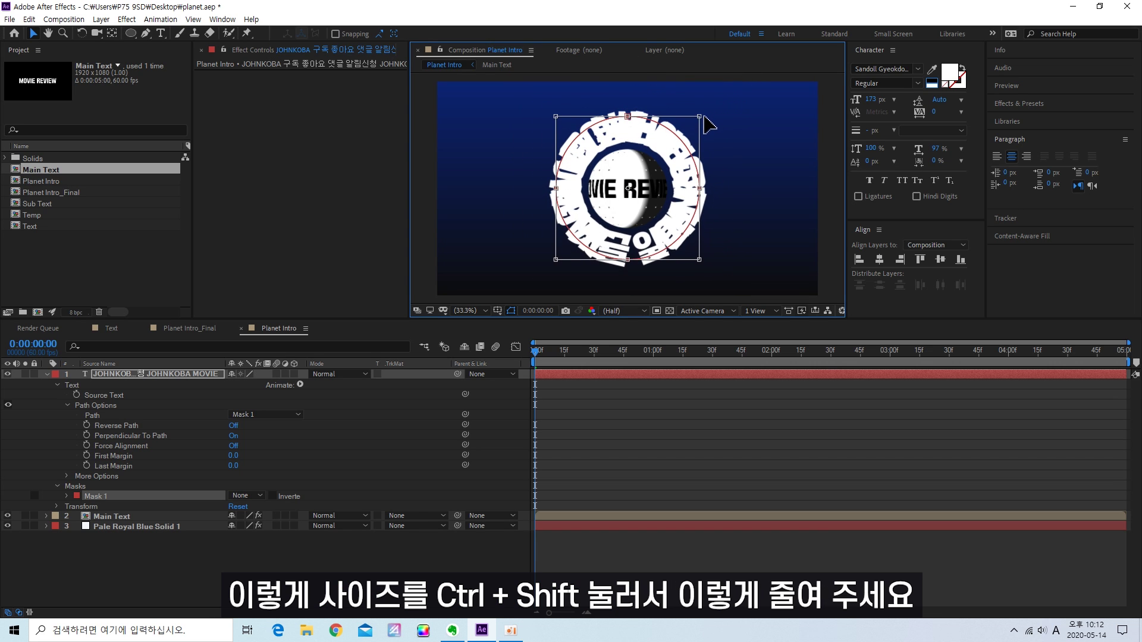
{"action": "key", "text": "Return"}
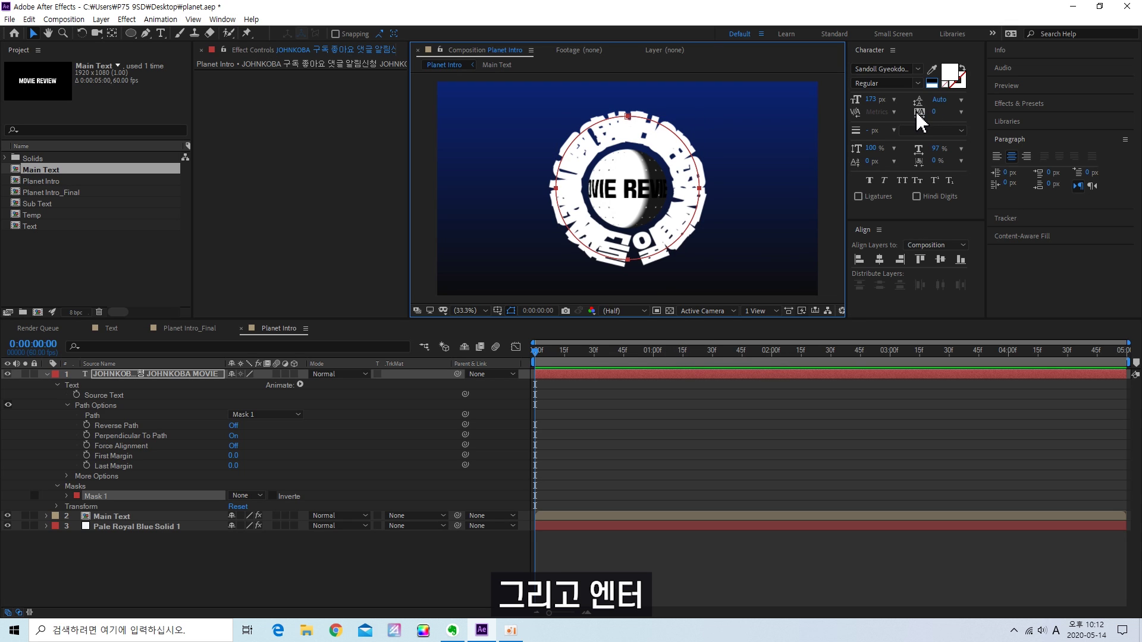
- Set the ring text's font size to 81 px and its tracking to 79
{"action": "left_click_drag", "start_coordinate": [878, 107], "coordinate": [836, 113]}
{"action": "left_click_drag", "start_coordinate": [835, 113], "coordinate": [847, 115]}
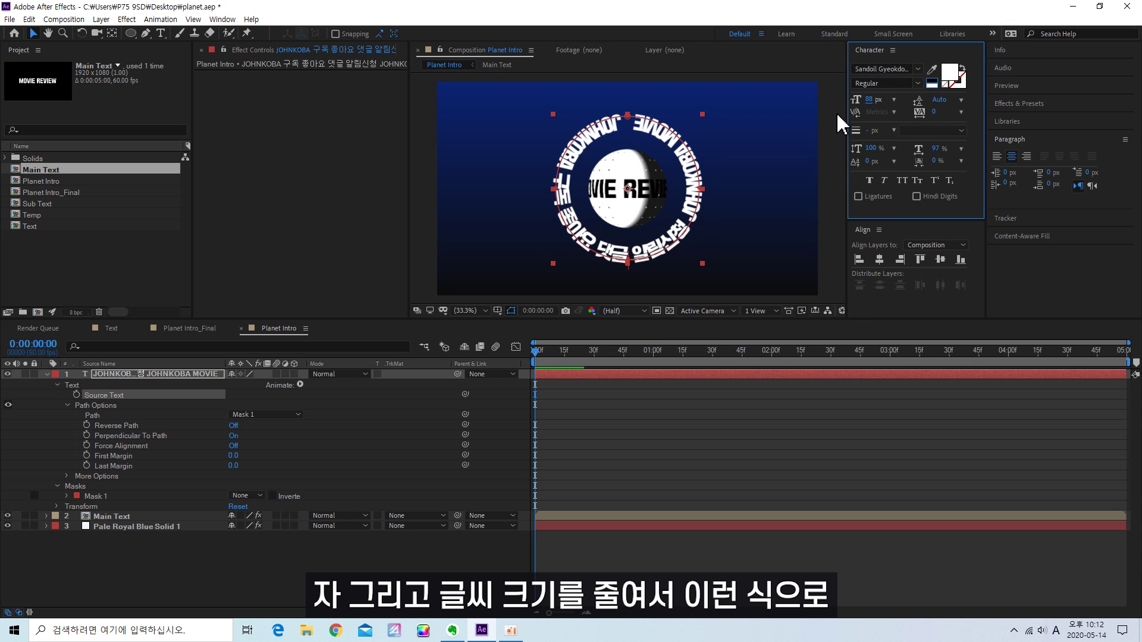
{"action": "left_click_drag", "start_coordinate": [933, 113], "coordinate": [863, 99]}
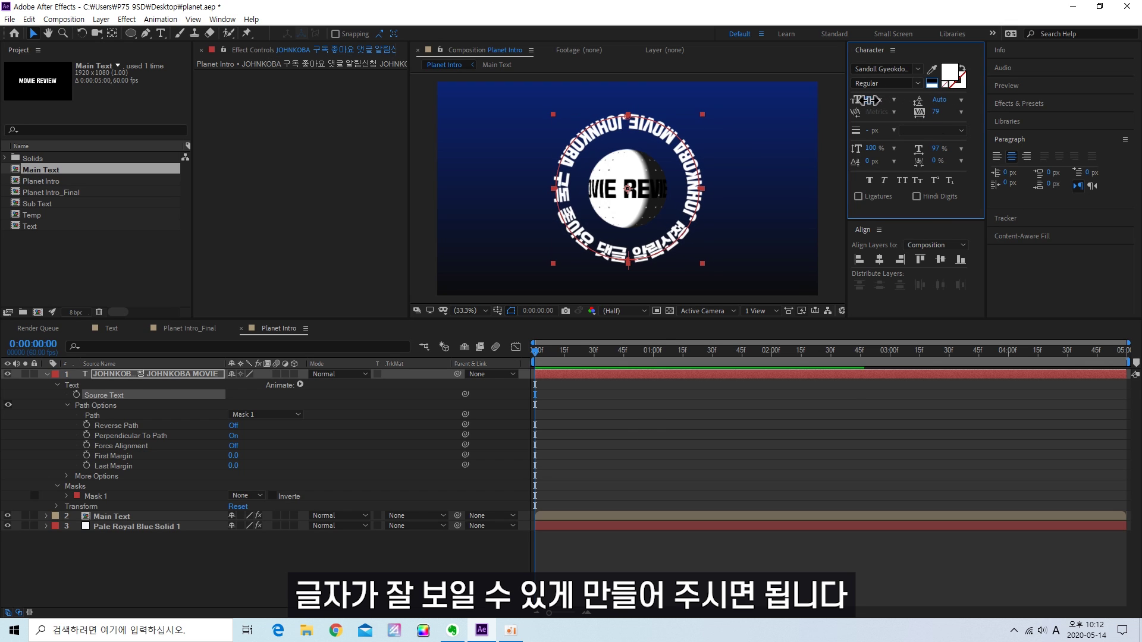
{"action": "left_click", "coordinate": [268, 571]}
{"action": "left_click", "coordinate": [158, 374]}
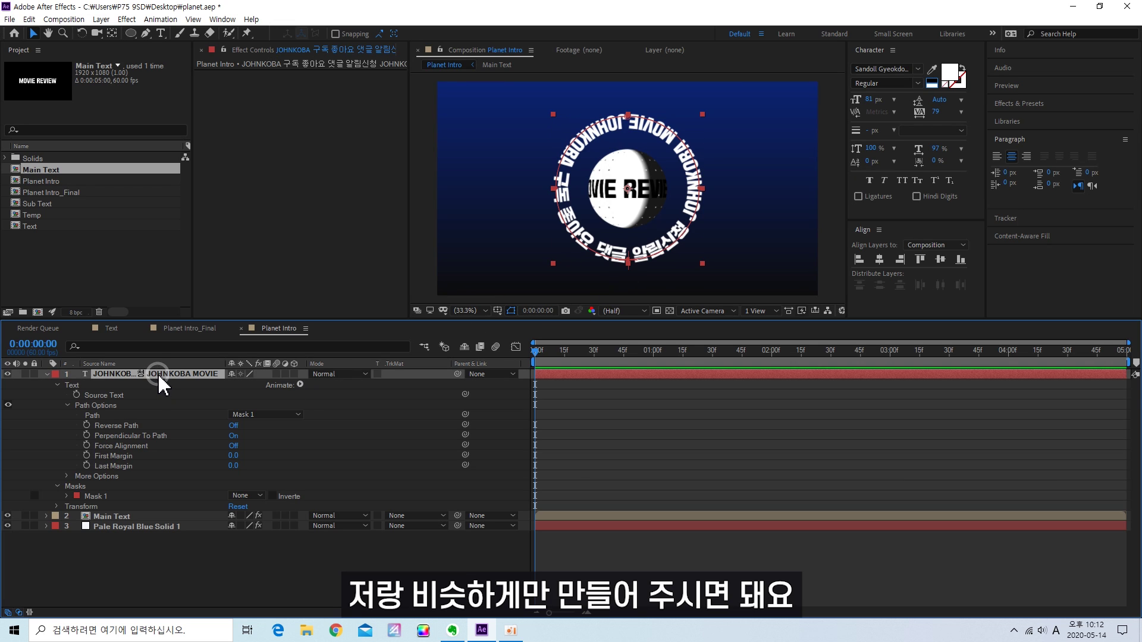
- Draw a circle shape on a new layer around the text ring and align it to the composition's horizontal and vertical centre
{"action": "left_click", "coordinate": [625, 433]}
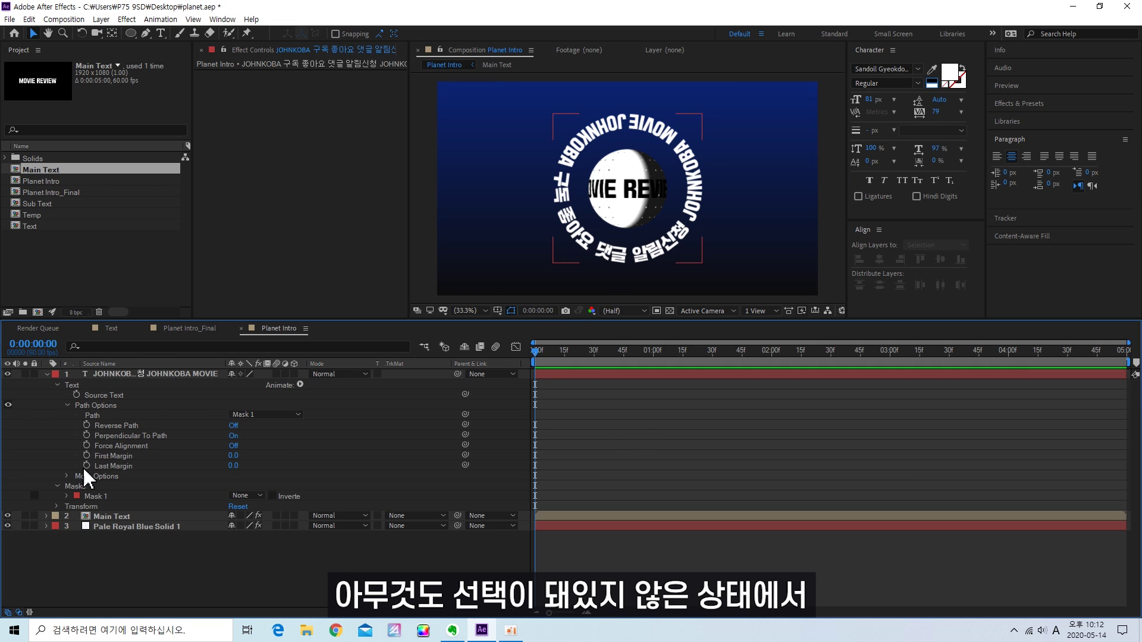
{"action": "left_click", "coordinate": [130, 33]}
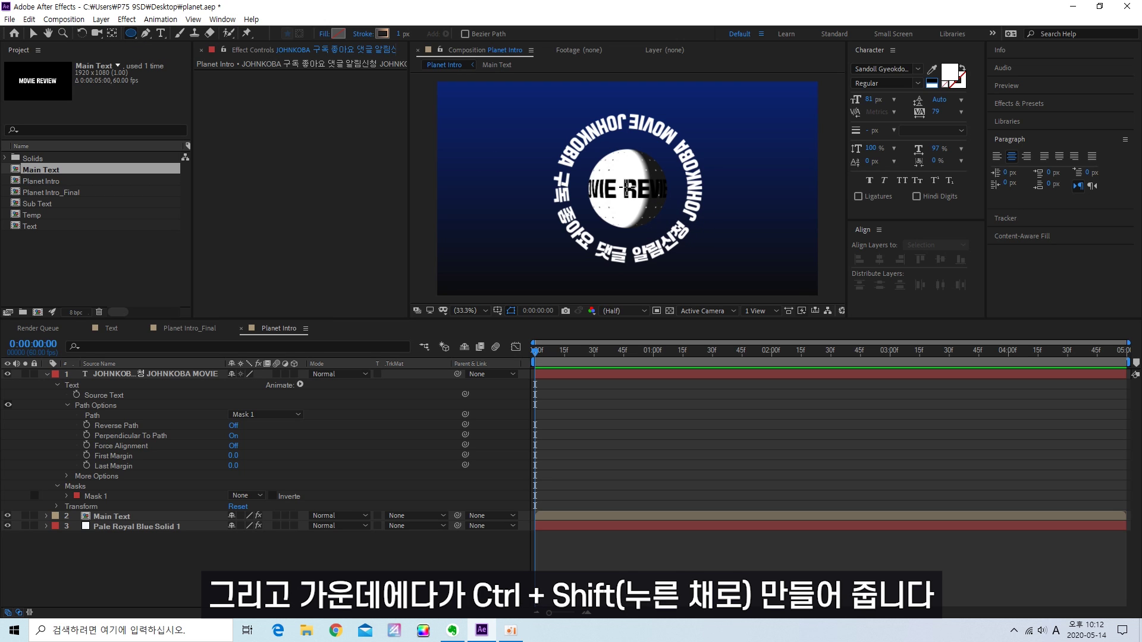
{"action": "mouse_move", "coordinate": [627, 188]}
{"action": "left_mouse_down"}
{"action": "mouse_move", "coordinate": [697, 116]}
{"action": "mouse_move", "coordinate": [767, 117]}
{"action": "mouse_move", "coordinate": [731, 154]}
{"action": "left_mouse_up"}
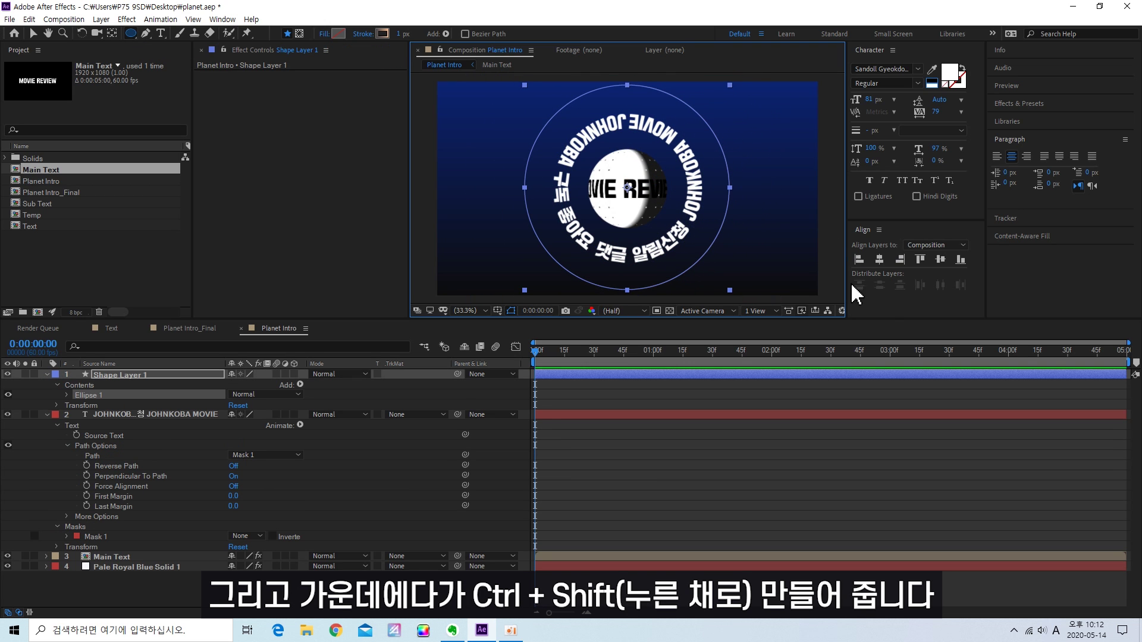
{"action": "left_click", "coordinate": [879, 260]}
{"action": "left_click", "coordinate": [940, 260]}
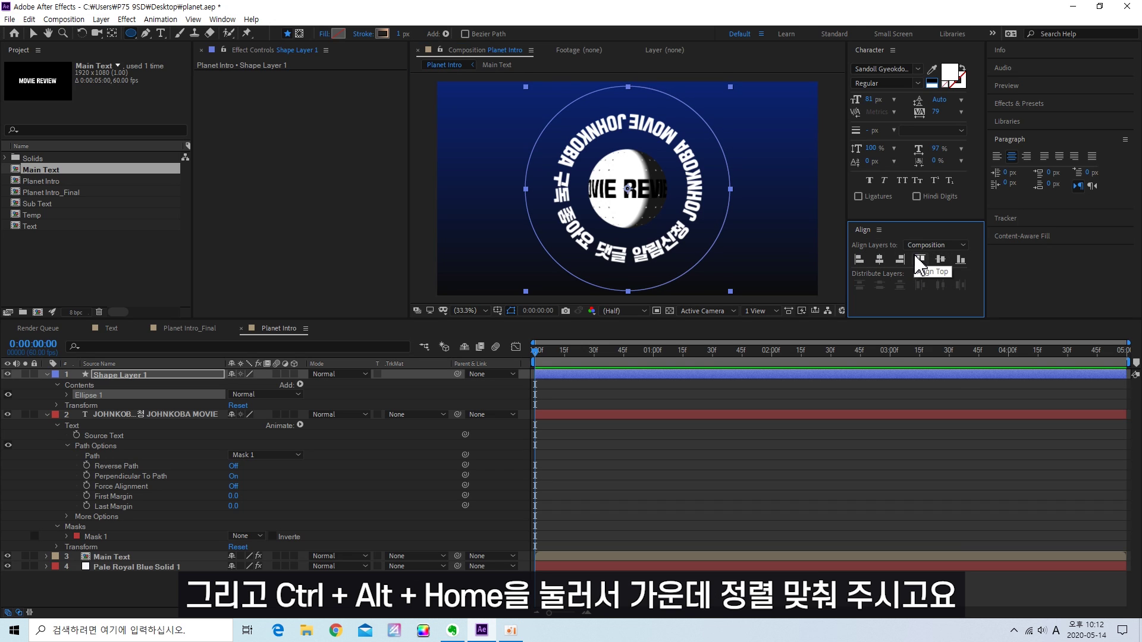
{"action": "key", "text": "v"}
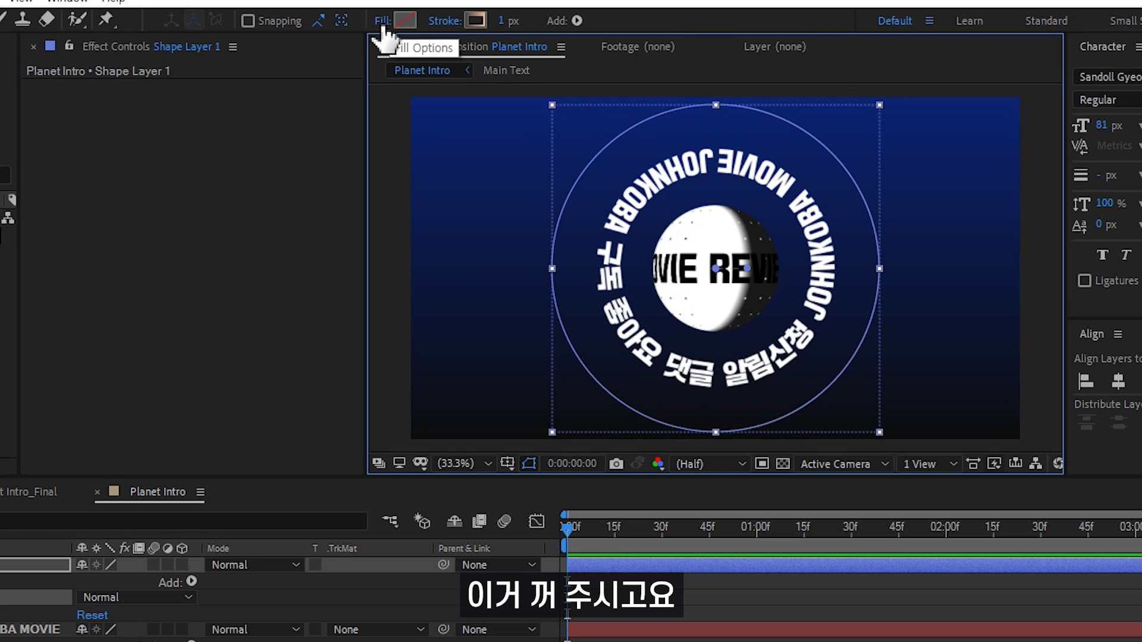
- Turn off the circle's fill and give it a solid white (FFFFFF) stroke 10 px wide
{"action": "left_click", "coordinate": [382, 24]}
{"action": "left_click", "coordinate": [587, 529]}
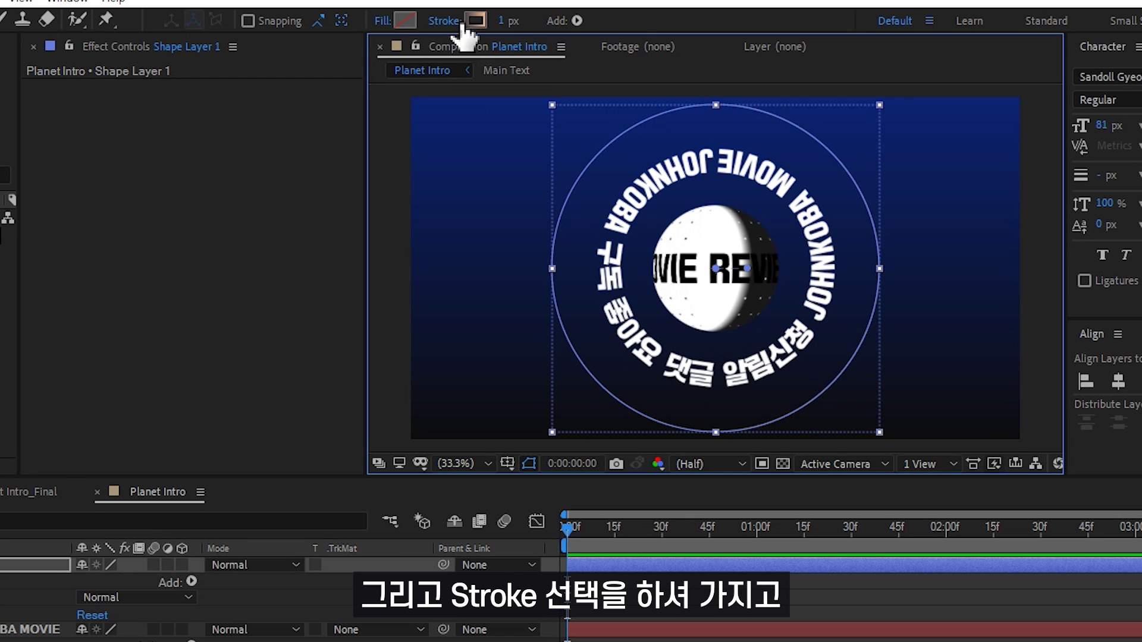
{"action": "left_click", "coordinate": [461, 25]}
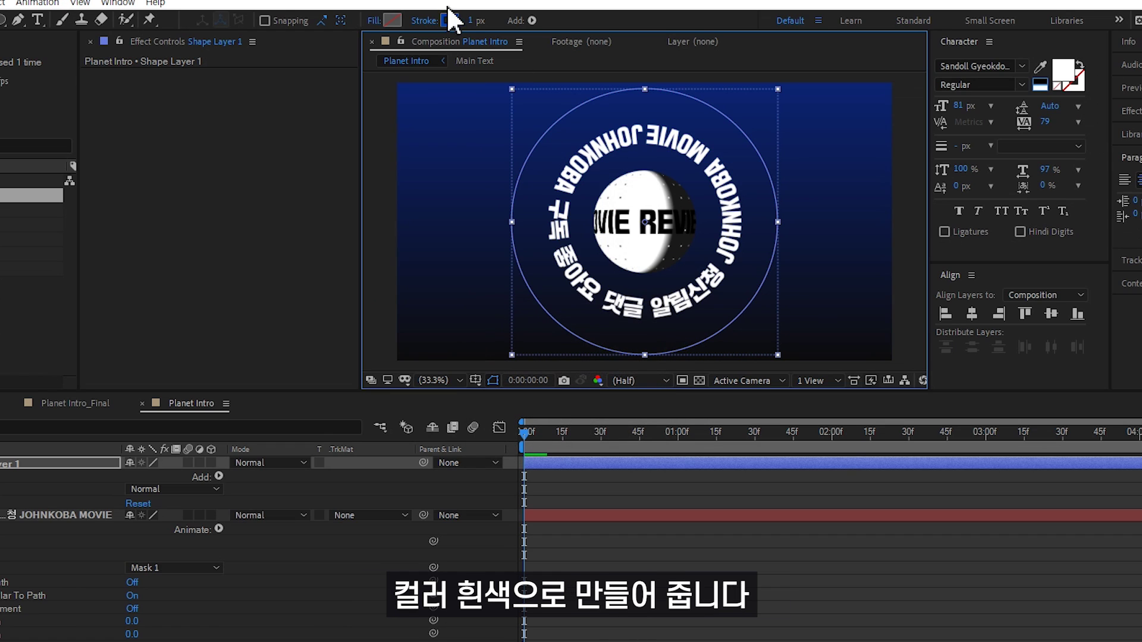
{"action": "left_click", "coordinate": [451, 21]}
{"action": "left_click_drag", "start_coordinate": [539, 461], "coordinate": [505, 450]}
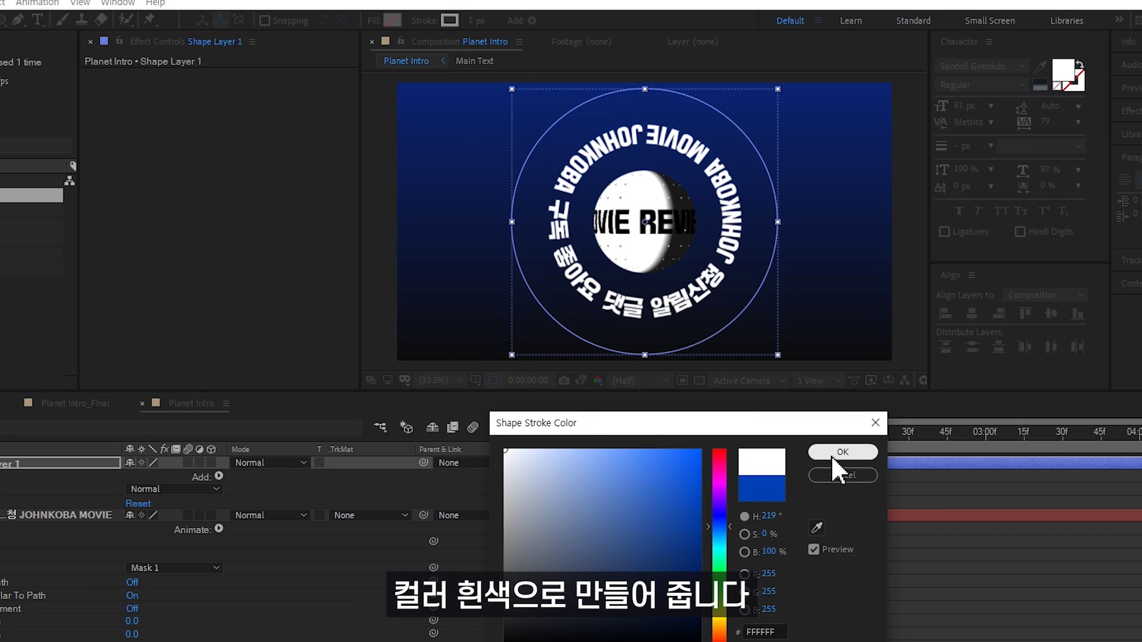
{"action": "left_click", "coordinate": [832, 457]}
{"action": "left_click_drag", "start_coordinate": [476, 20], "coordinate": [480, 19]}
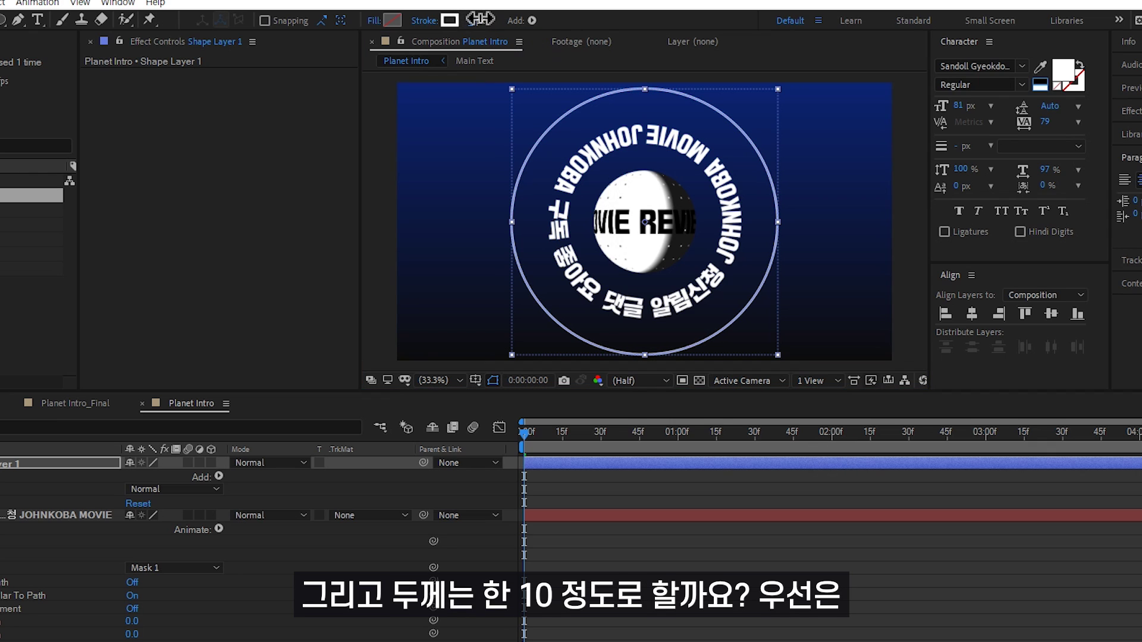
{"action": "left_click", "coordinate": [480, 20]}
{"action": "type", "text": "10"}
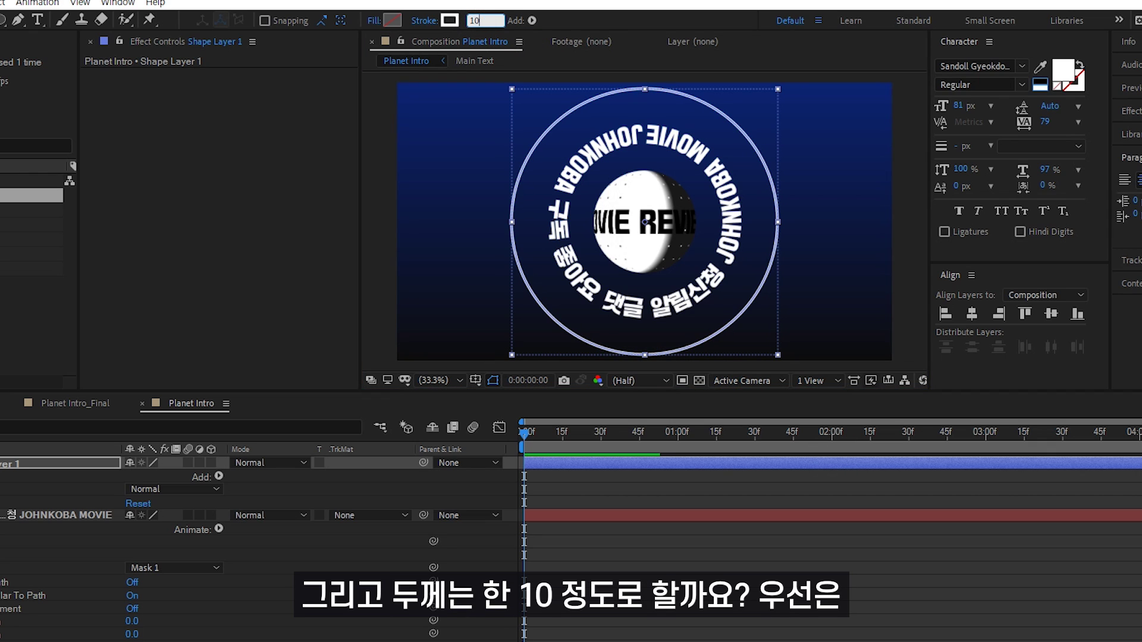
{"action": "key", "text": "Return"}
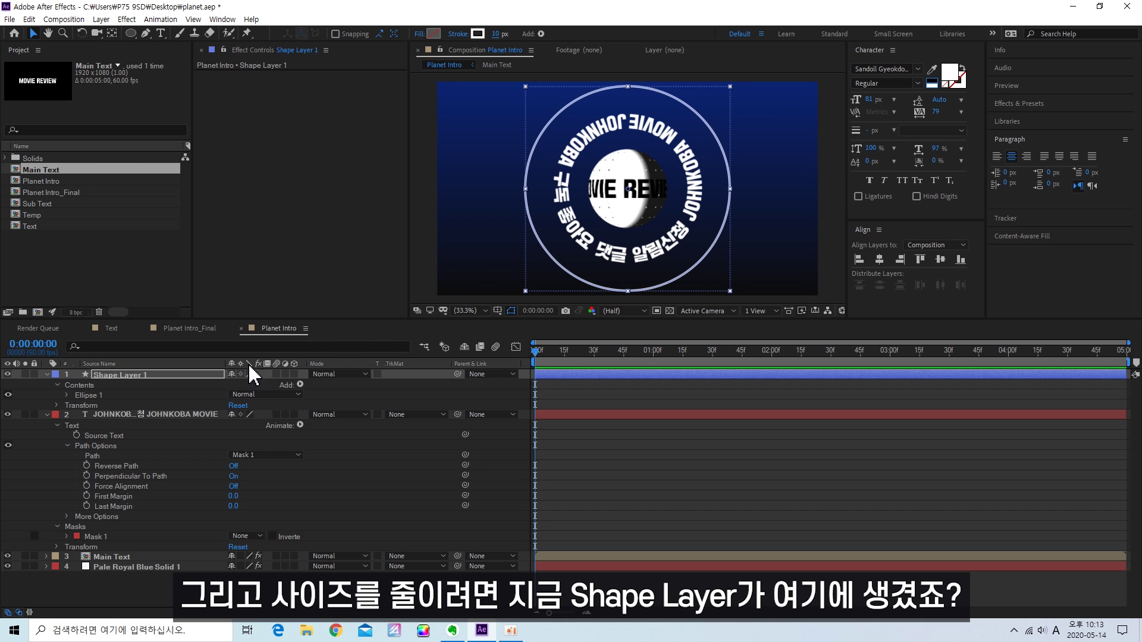
- Reduce the Ellipse Path size of Shape Layer 1 to 800 × 800 so the circle closely encloses the text ring
{"action": "left_click", "coordinate": [118, 377]}
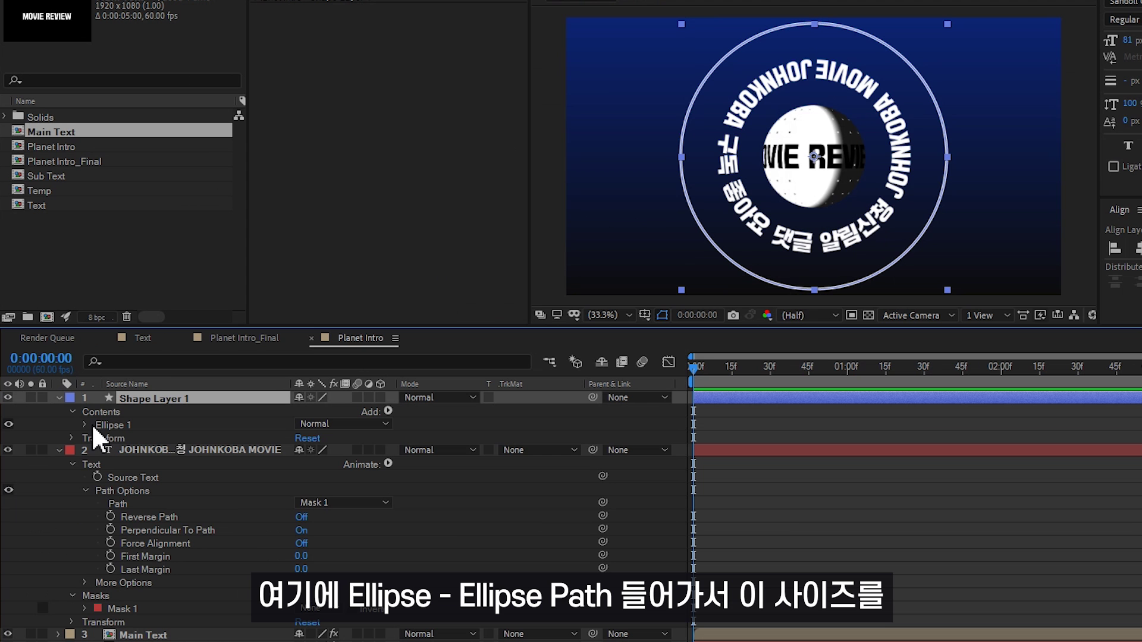
{"action": "left_click", "coordinate": [85, 424]}
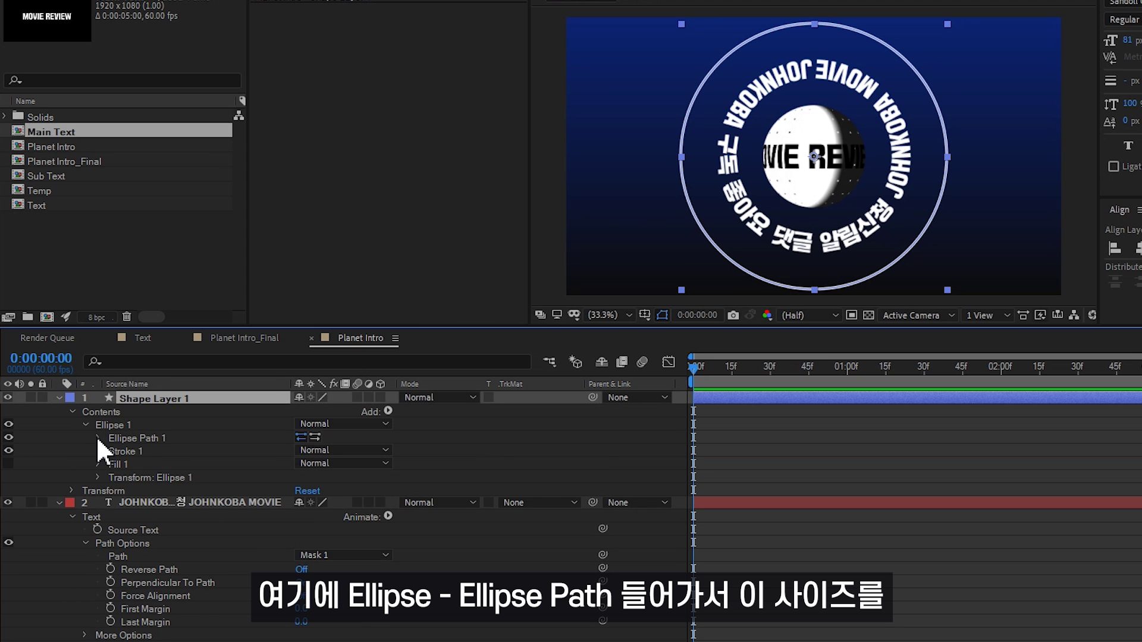
{"action": "left_click", "coordinate": [97, 438]}
{"action": "left_click_drag", "start_coordinate": [311, 451], "coordinate": [142, 450]}
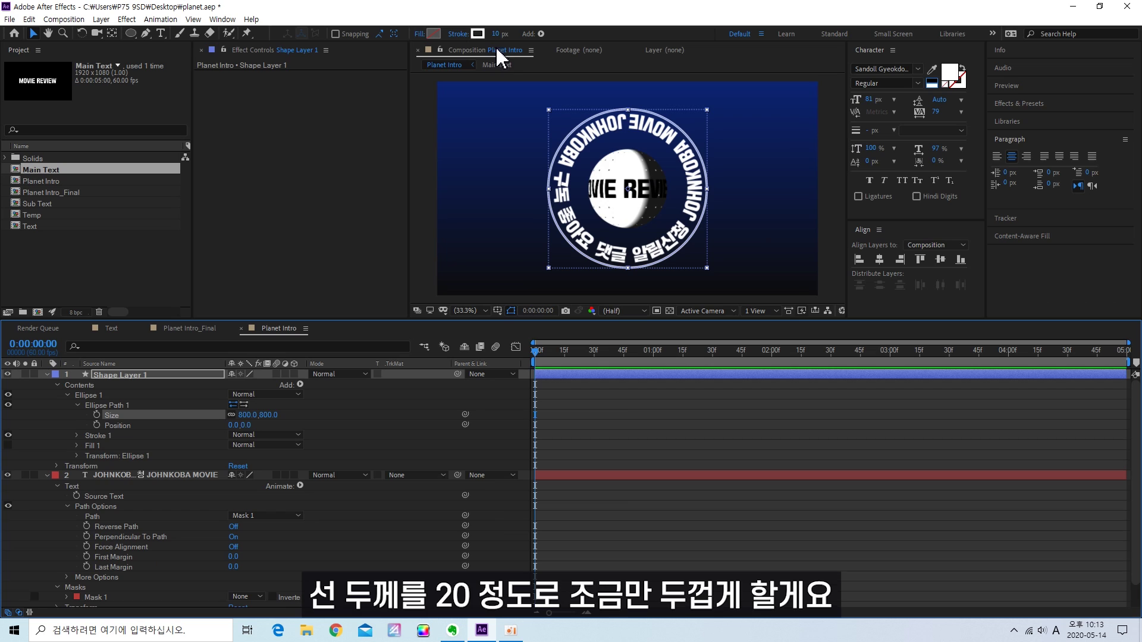
- Set the circle's stroke width to 20 px and enlarge its Ellipse Path size to 819 × 819
{"action": "left_click", "coordinate": [495, 34]}
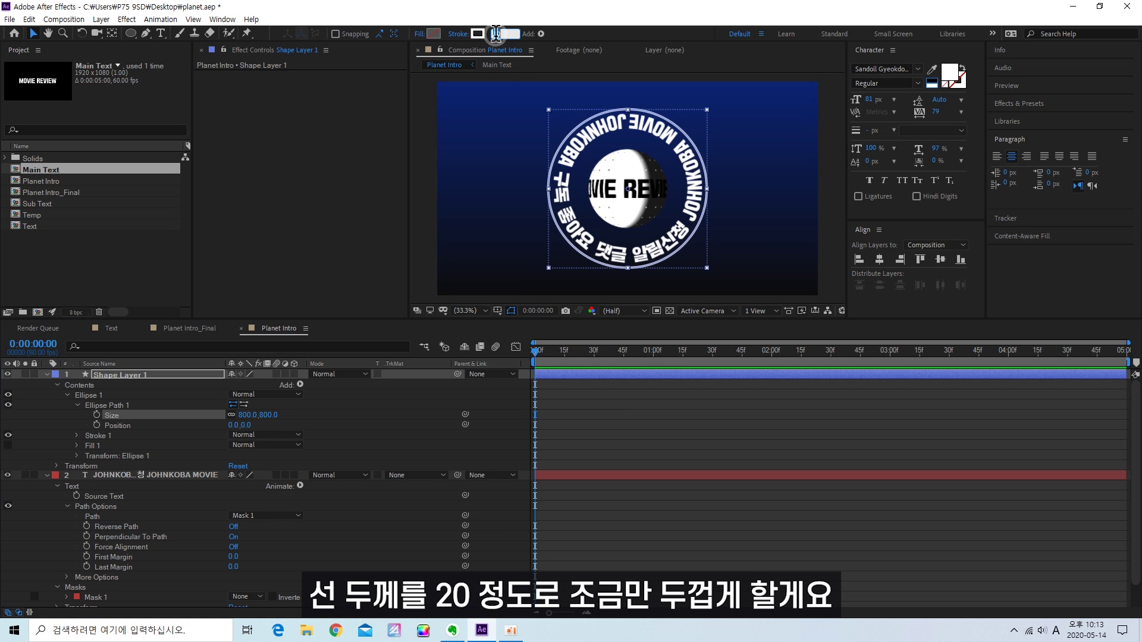
{"action": "type", "text": "20"}
{"action": "key", "text": "Return"}
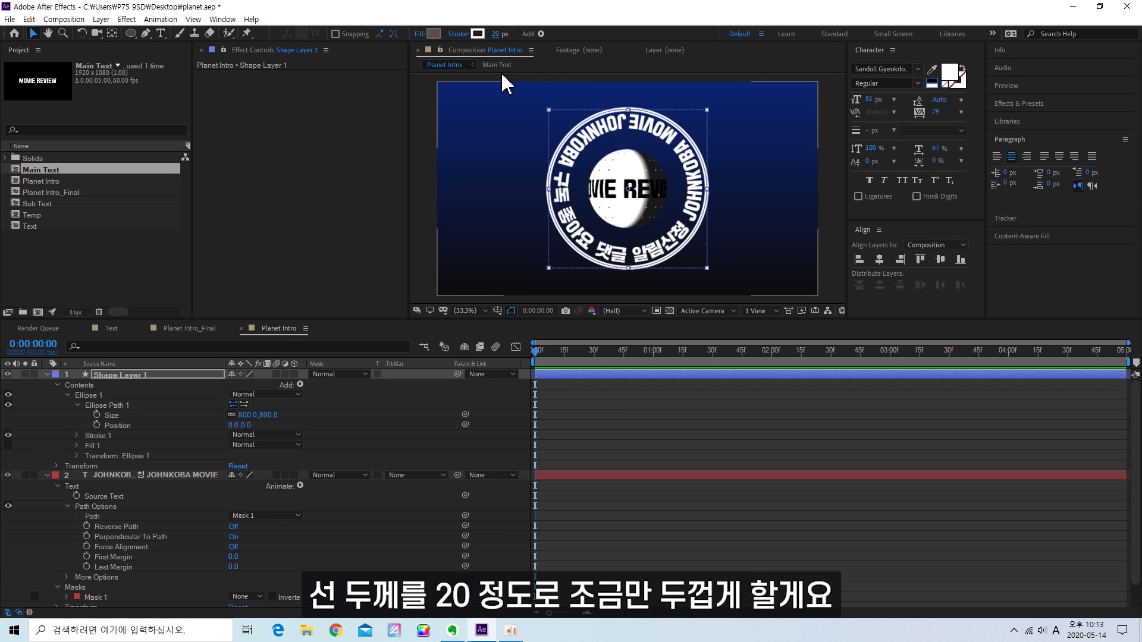
{"action": "left_click_drag", "start_coordinate": [247, 415], "coordinate": [262, 417]}
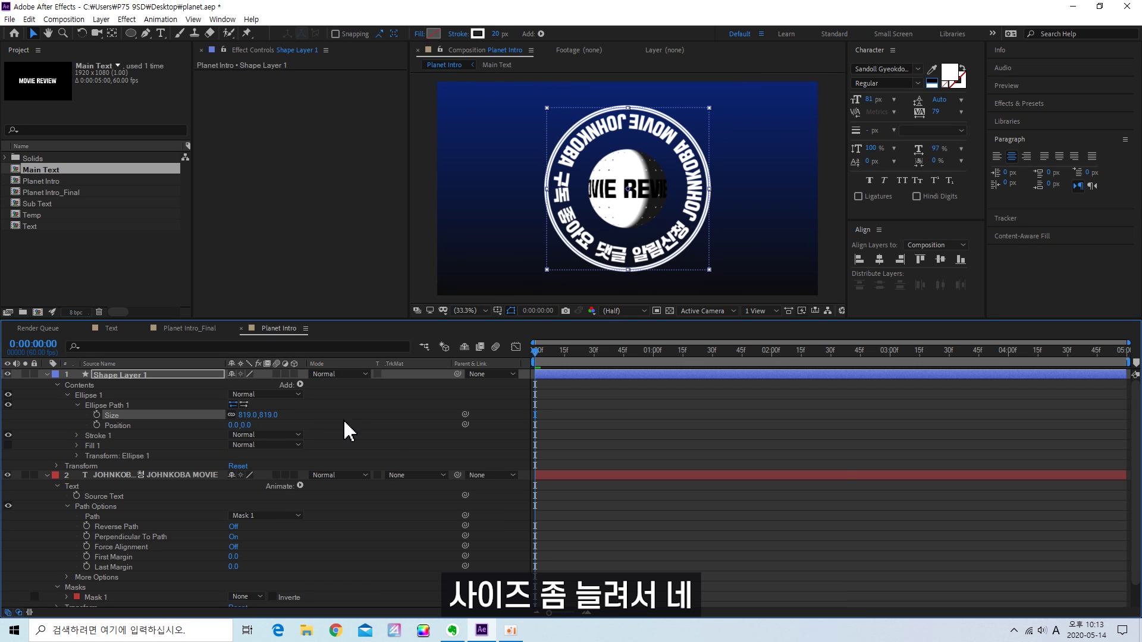
{"action": "left_click", "coordinate": [631, 391]}
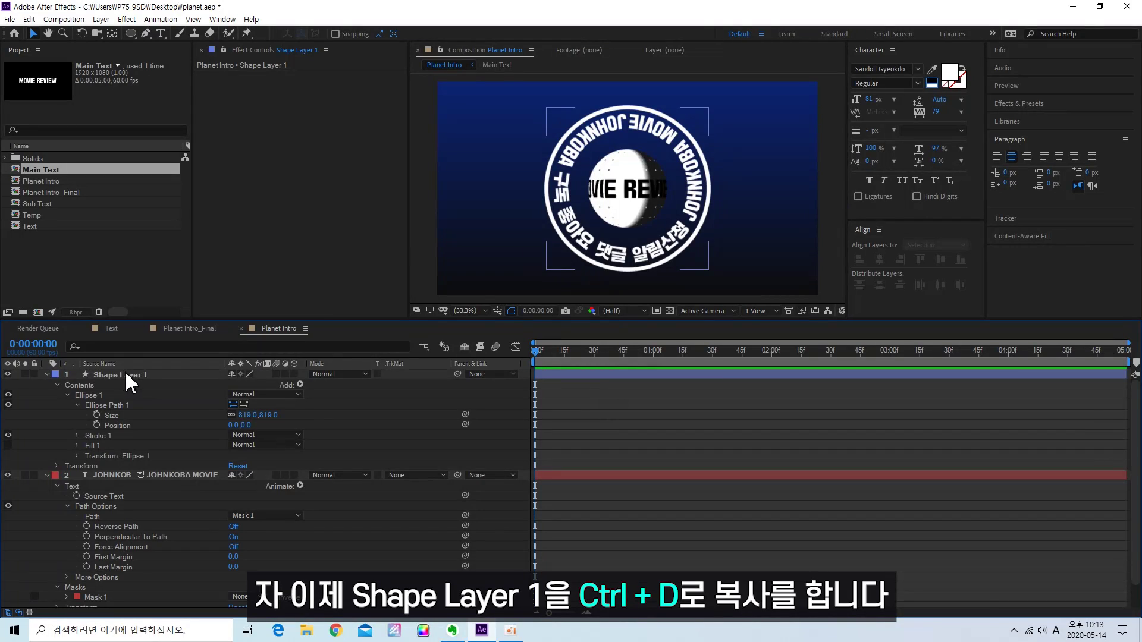
- Duplicate Shape Layer 1 and enlarge the copy's Ellipse Path size to 1032 × 1032
{"action": "left_click", "coordinate": [127, 376]}
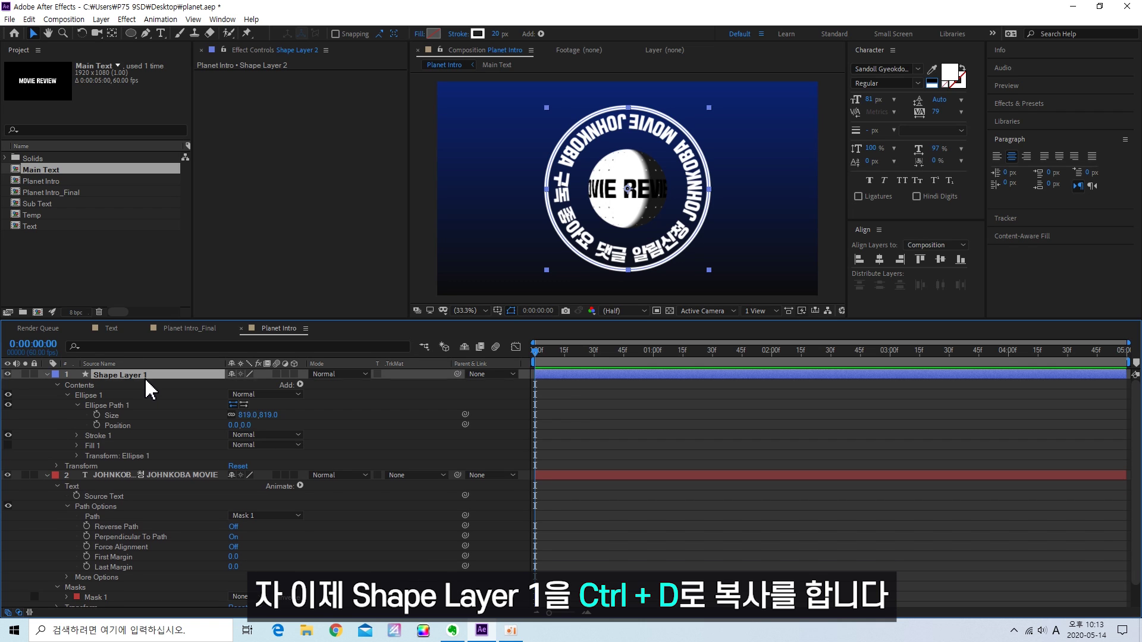
{"action": "key", "text": "ctrl+d"}
{"action": "left_click", "coordinate": [45, 374]}
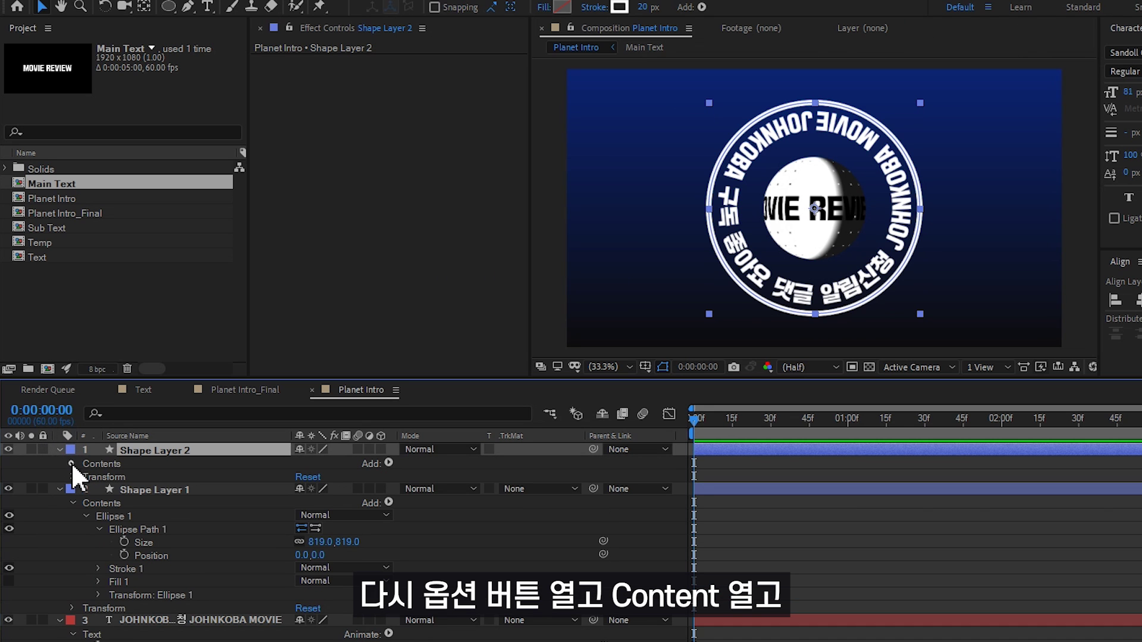
{"action": "left_click", "coordinate": [71, 463]}
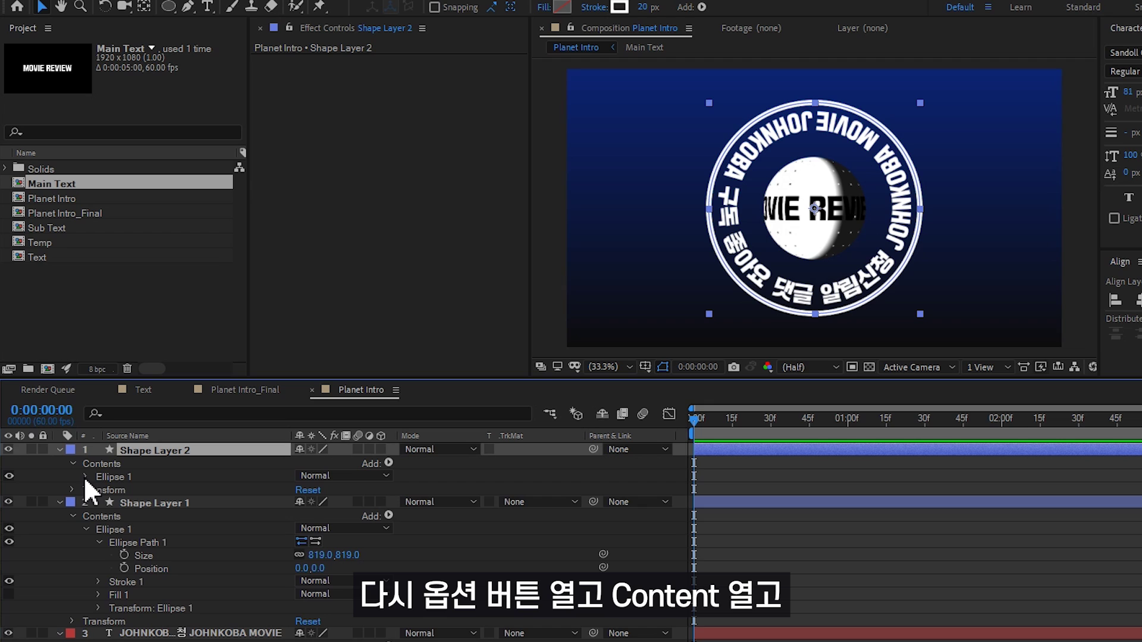
{"action": "left_click", "coordinate": [84, 477]}
{"action": "left_click", "coordinate": [98, 490]}
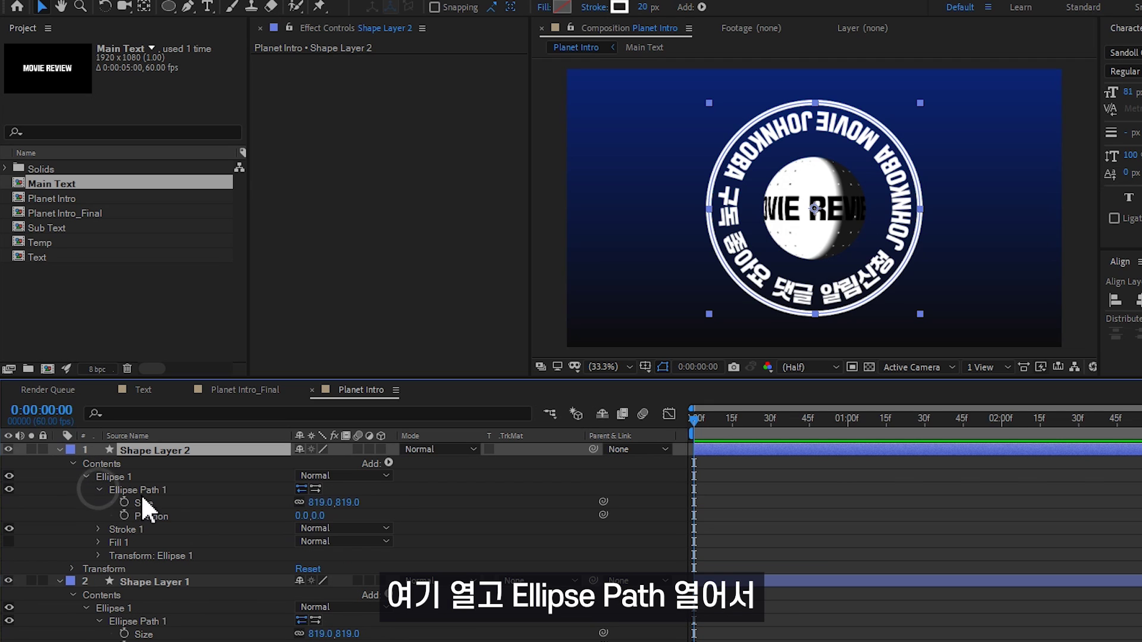
{"action": "left_click_drag", "start_coordinate": [319, 503], "coordinate": [467, 495]}
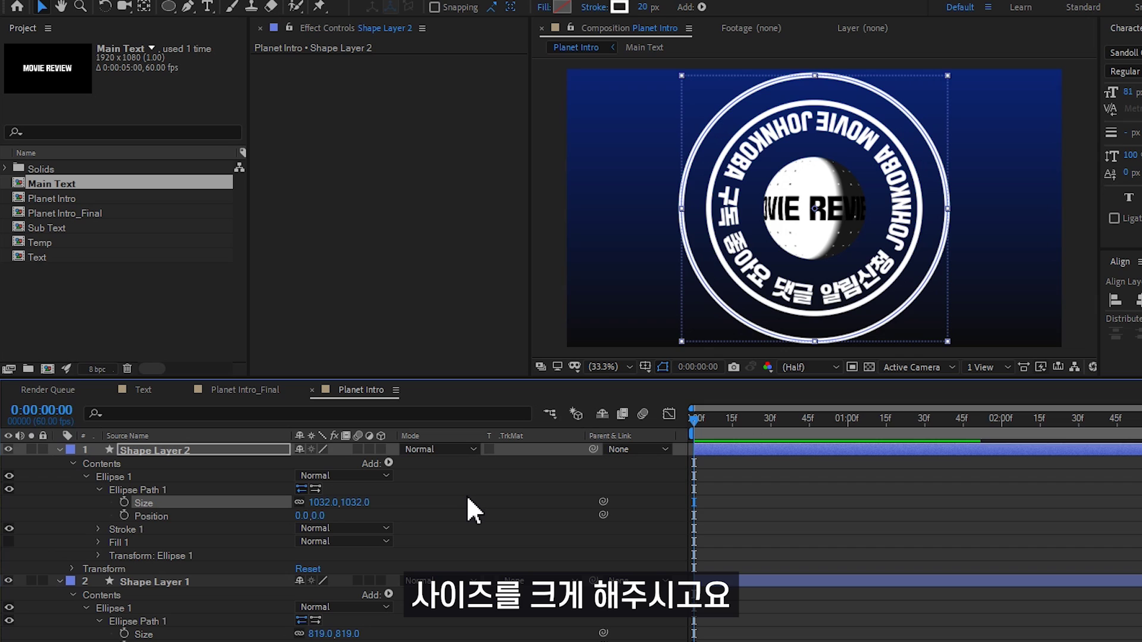
- Set the outer circle's stroke width to 180 px and its Ellipse Path size to 1078 × 1078
{"action": "mouse_move", "coordinate": [642, 7]}
{"action": "left_mouse_down"}
{"action": "mouse_move", "coordinate": [774, 8]}
{"action": "mouse_move", "coordinate": [762, 8]}
{"action": "left_mouse_up"}
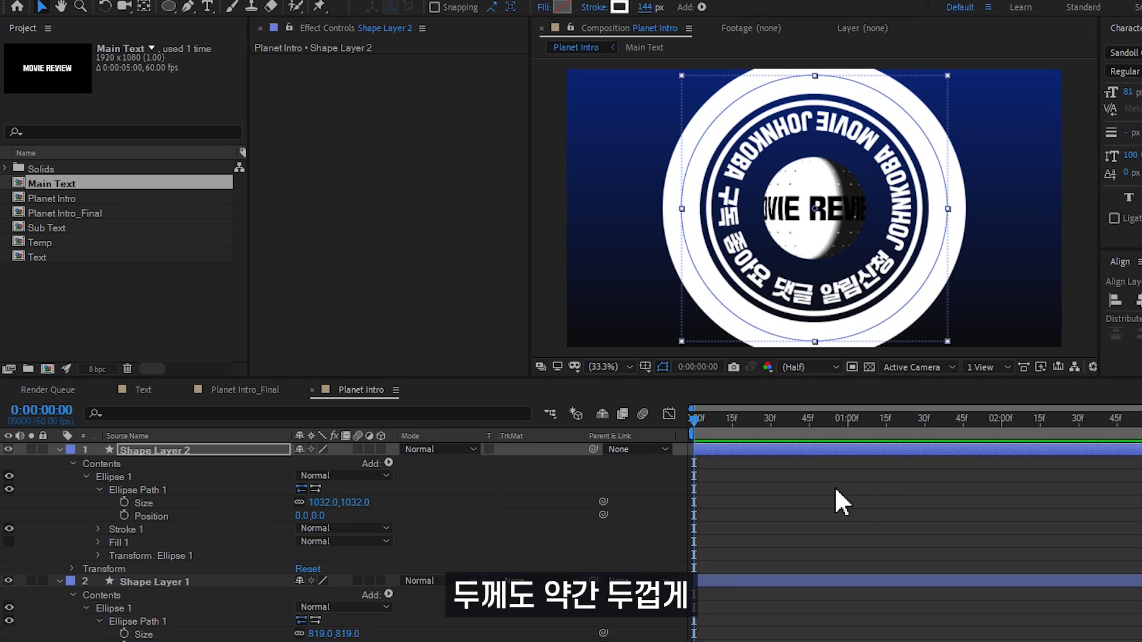
{"action": "left_click", "coordinate": [645, 8]}
{"action": "type", "text": "180"}
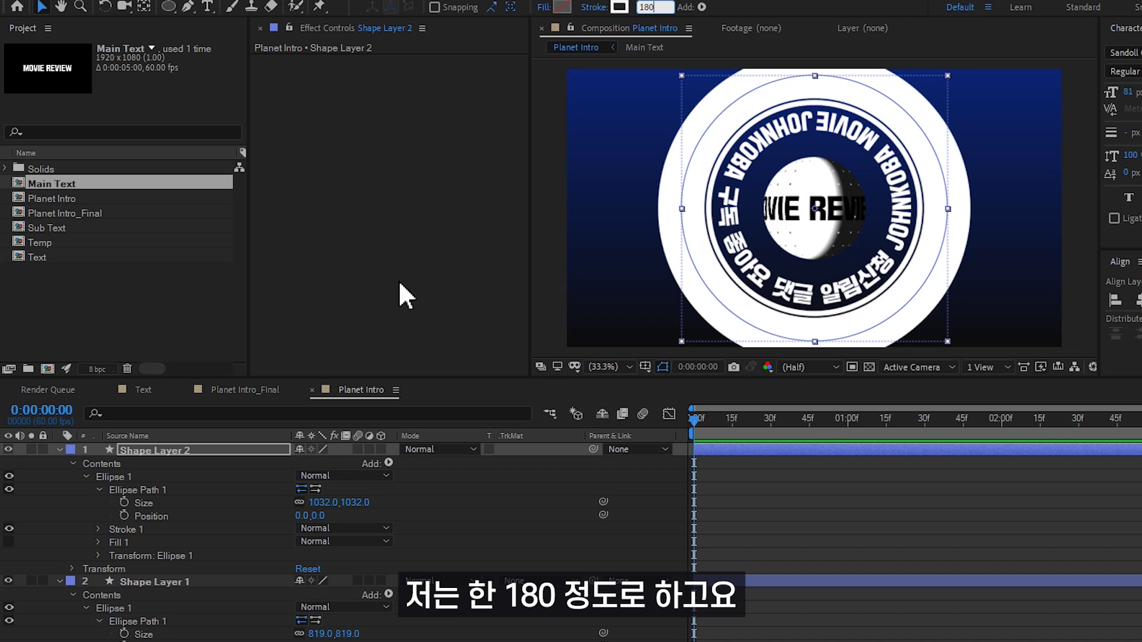
{"action": "key", "text": "Return"}
{"action": "left_click_drag", "start_coordinate": [312, 502], "coordinate": [333, 502]}
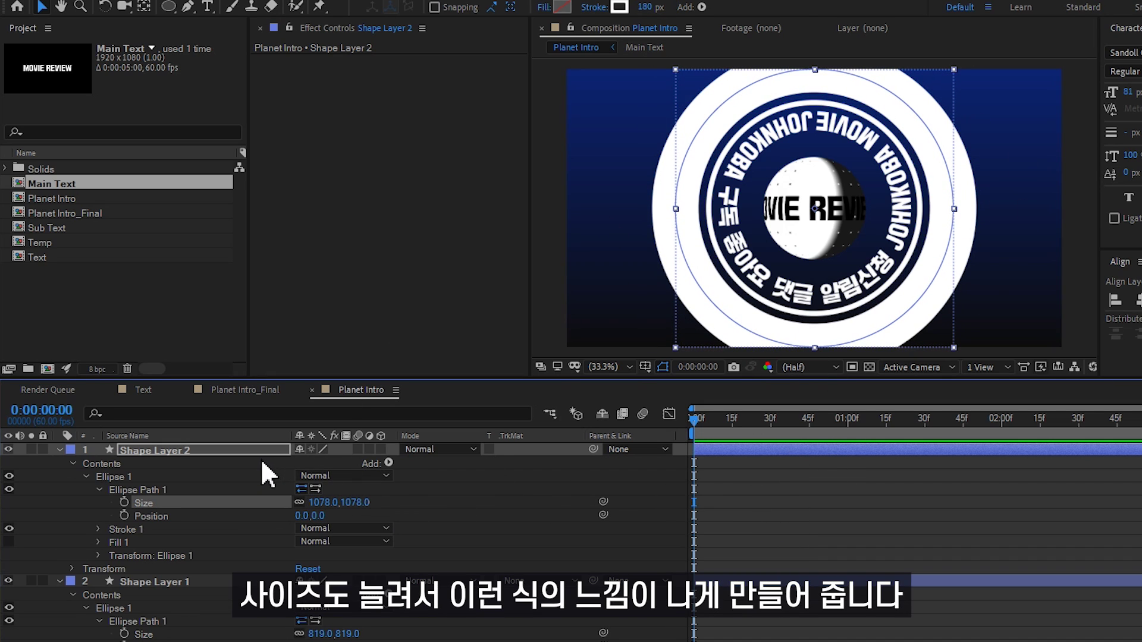
- Change the stroke of Shape Layer 2 from a solid colour to a Linear Gradient
{"action": "left_click", "coordinate": [262, 462]}
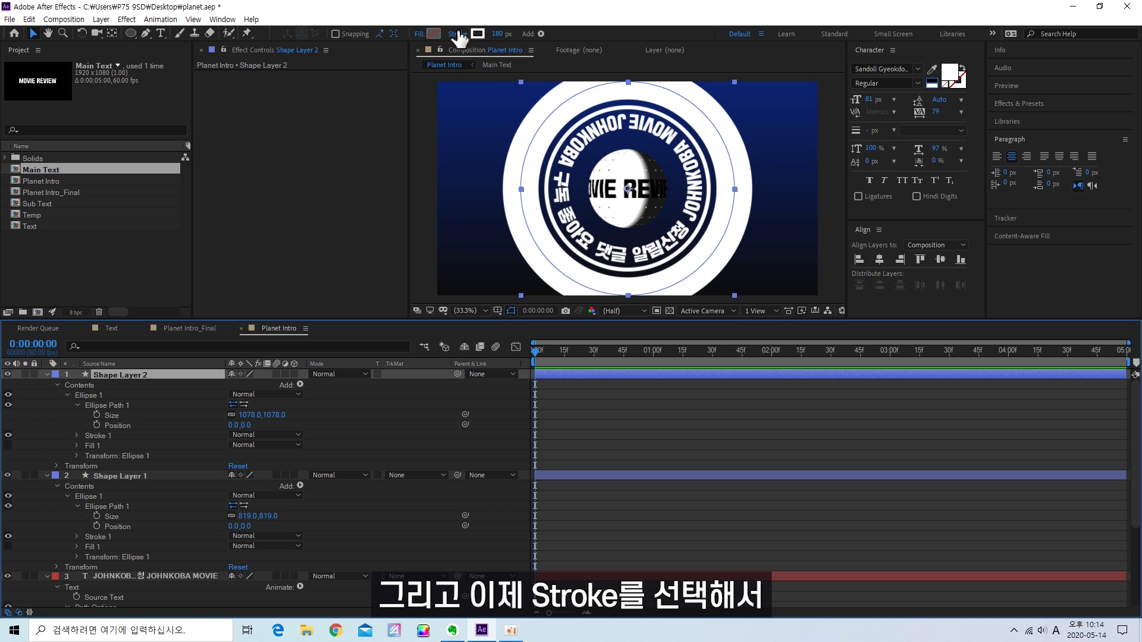
{"action": "left_click", "coordinate": [457, 34]}
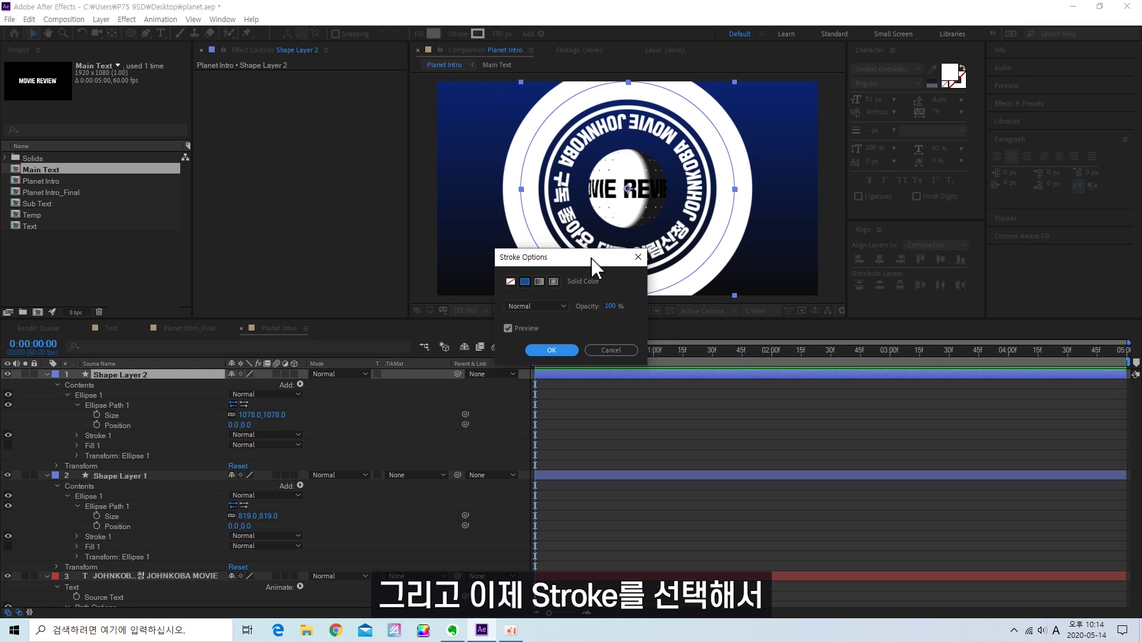
{"action": "left_click", "coordinate": [539, 282]}
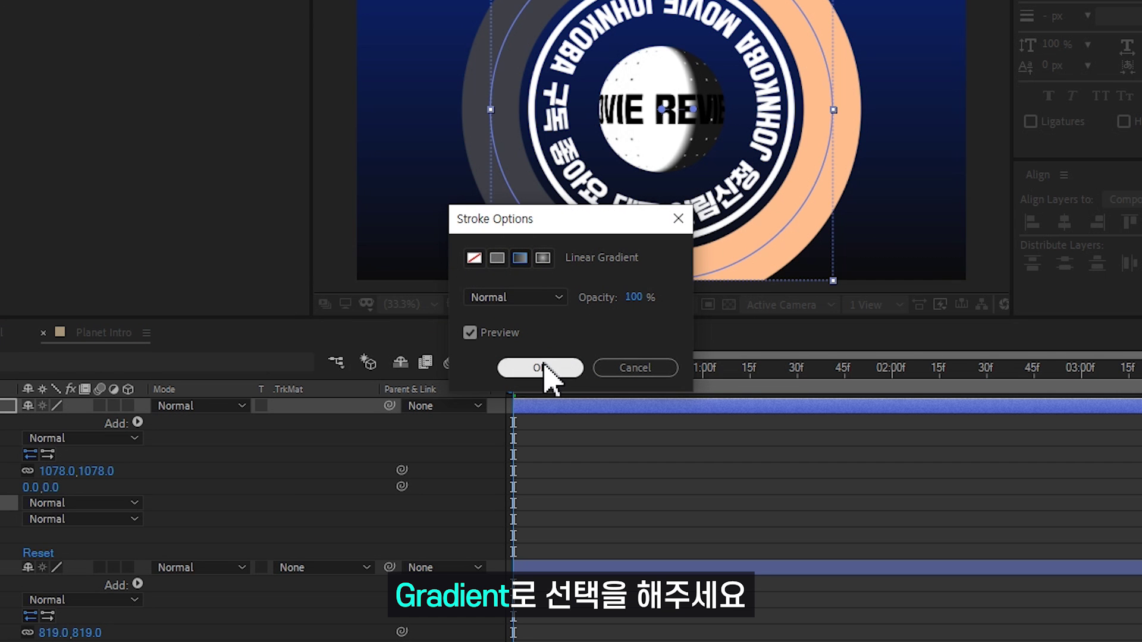
{"action": "left_click", "coordinate": [541, 368]}
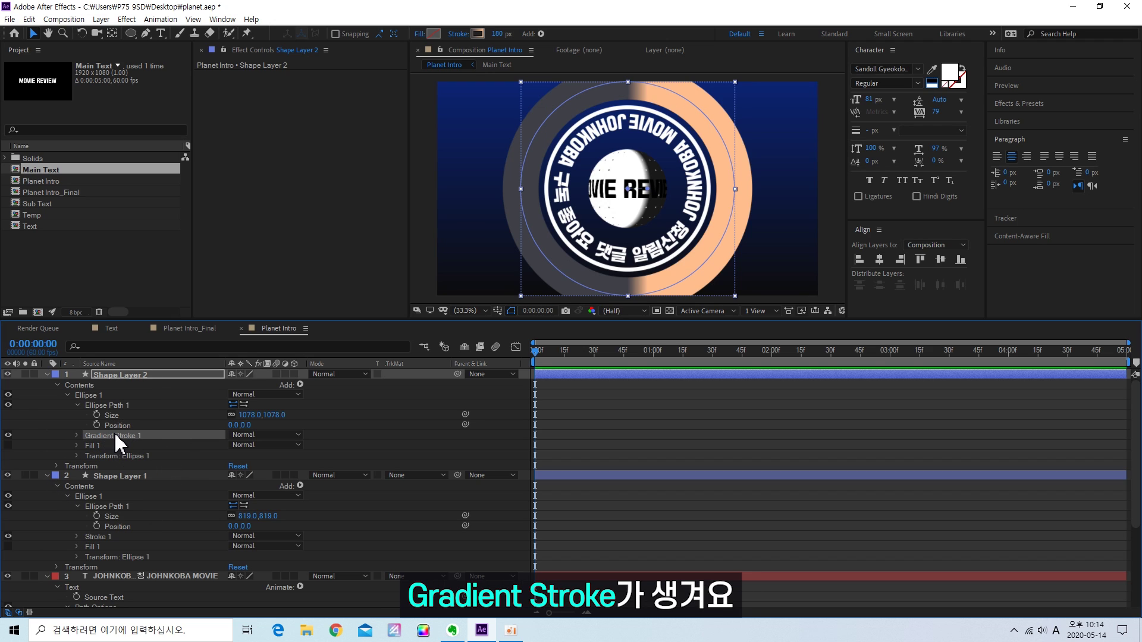
- Edit the outer ring's Gradient Stroke colours to run from bright blue 294CFF to near-black 131313
{"action": "left_click", "coordinate": [76, 436]}
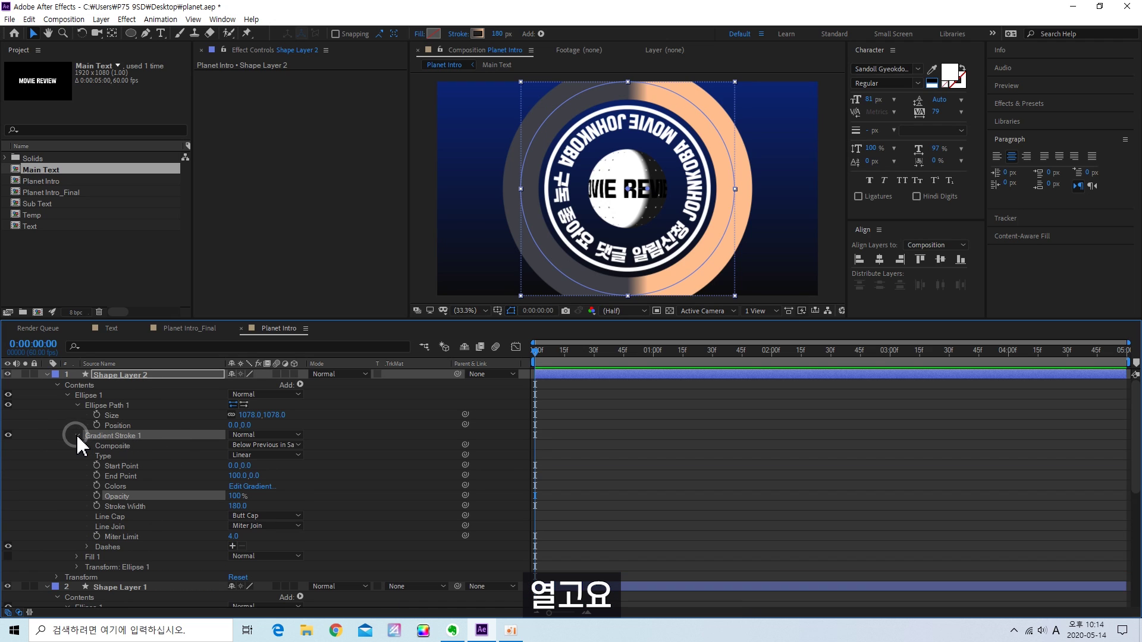
{"action": "left_click", "coordinate": [250, 486]}
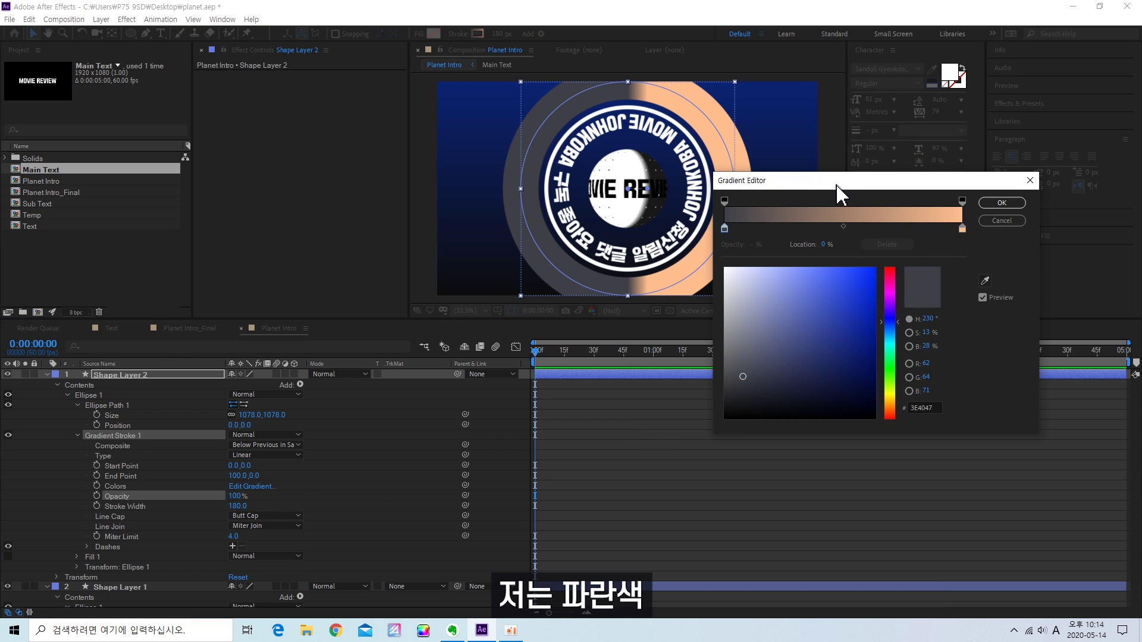
{"action": "left_click_drag", "start_coordinate": [839, 193], "coordinate": [855, 219]}
{"action": "left_click", "coordinate": [855, 308]}
{"action": "left_click_drag", "start_coordinate": [854, 309], "coordinate": [869, 277]}
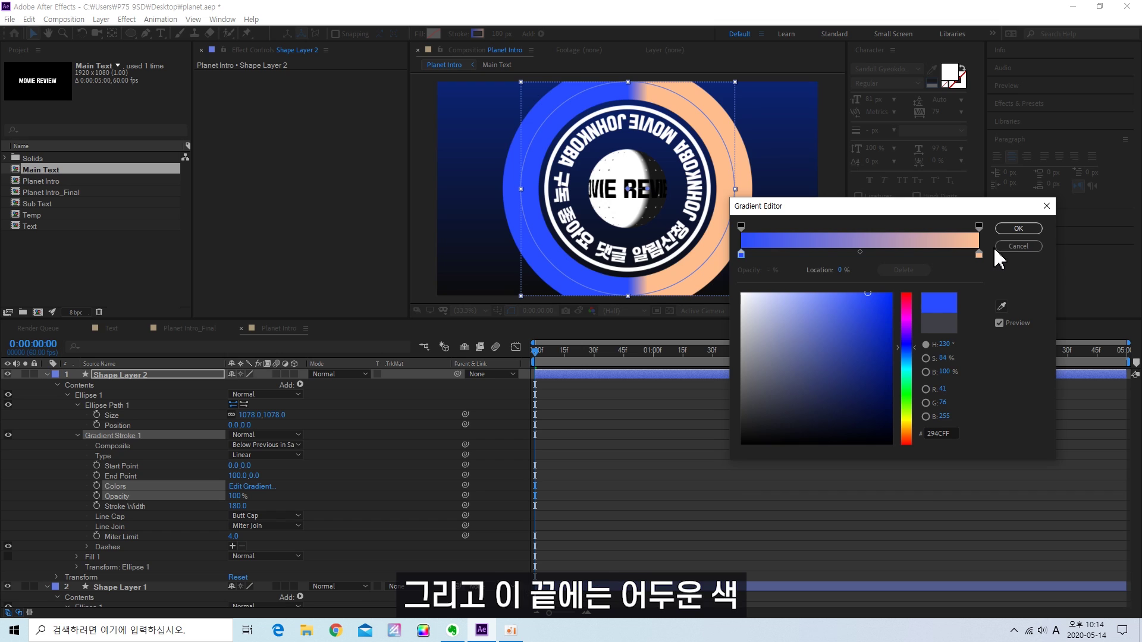
{"action": "left_click", "coordinate": [979, 253]}
{"action": "left_click_drag", "start_coordinate": [825, 361], "coordinate": [721, 434]}
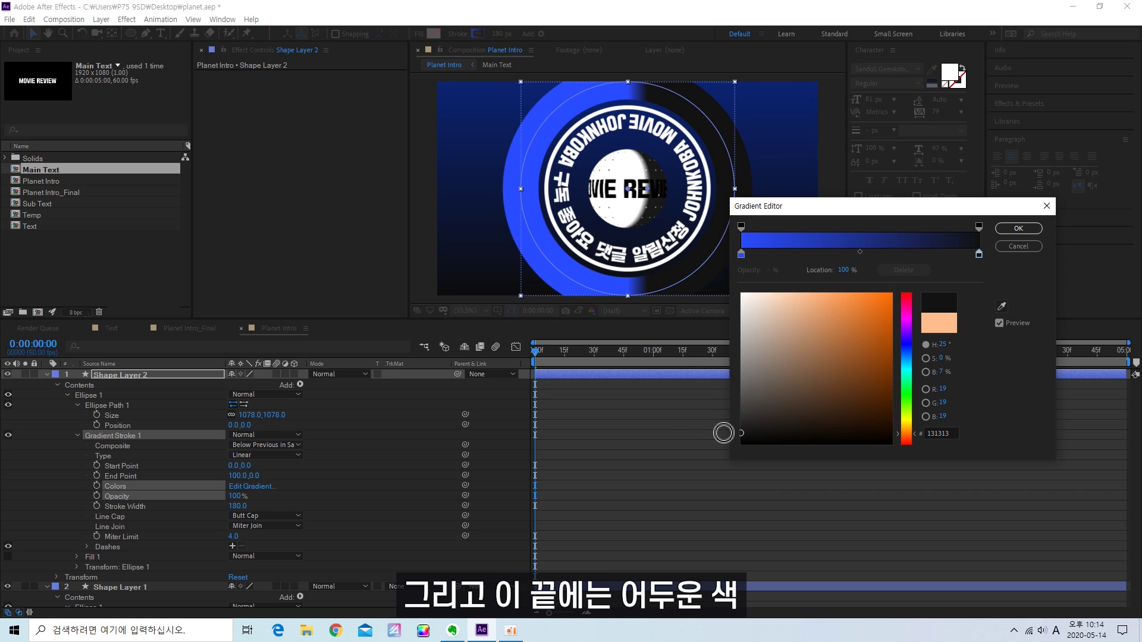
{"action": "left_click", "coordinate": [1011, 230]}
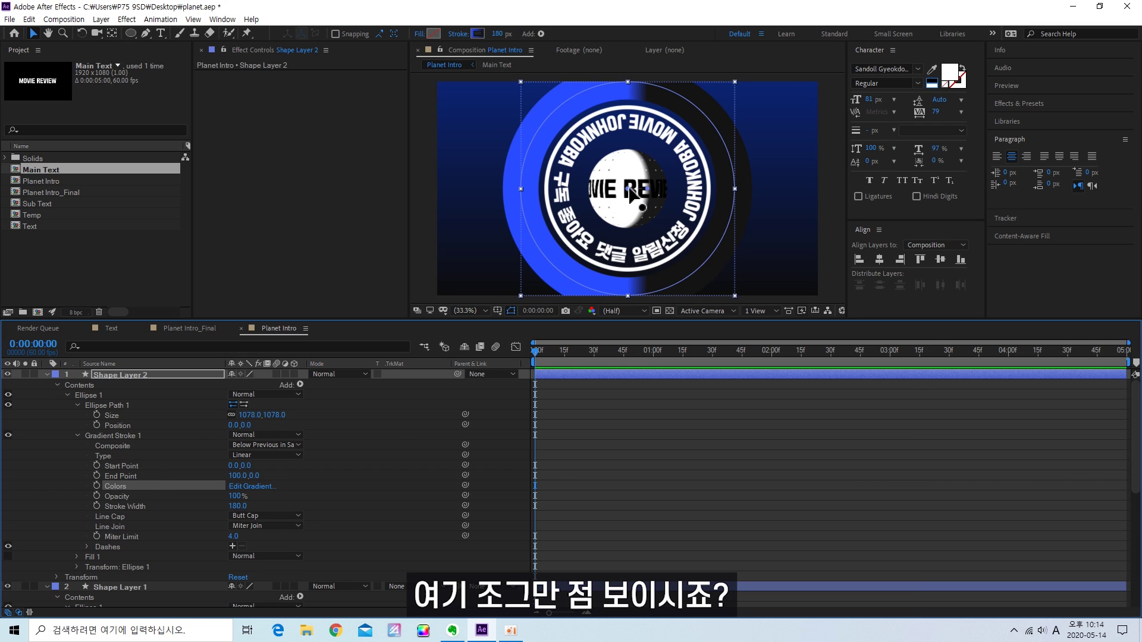
- Stretch the outer ring's gradient across its width, with Start Point about -522, 0 and End Point about 570, 0, and collapse the layer properties
{"action": "key", "text": "grave"}
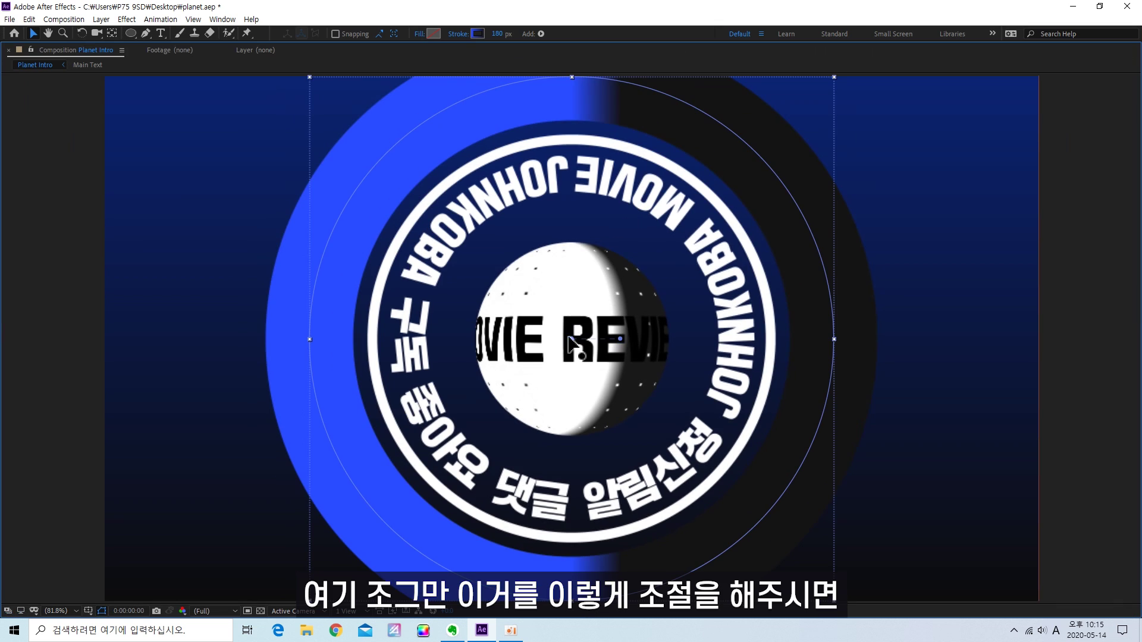
{"action": "left_click_drag", "start_coordinate": [572, 339], "coordinate": [307, 350]}
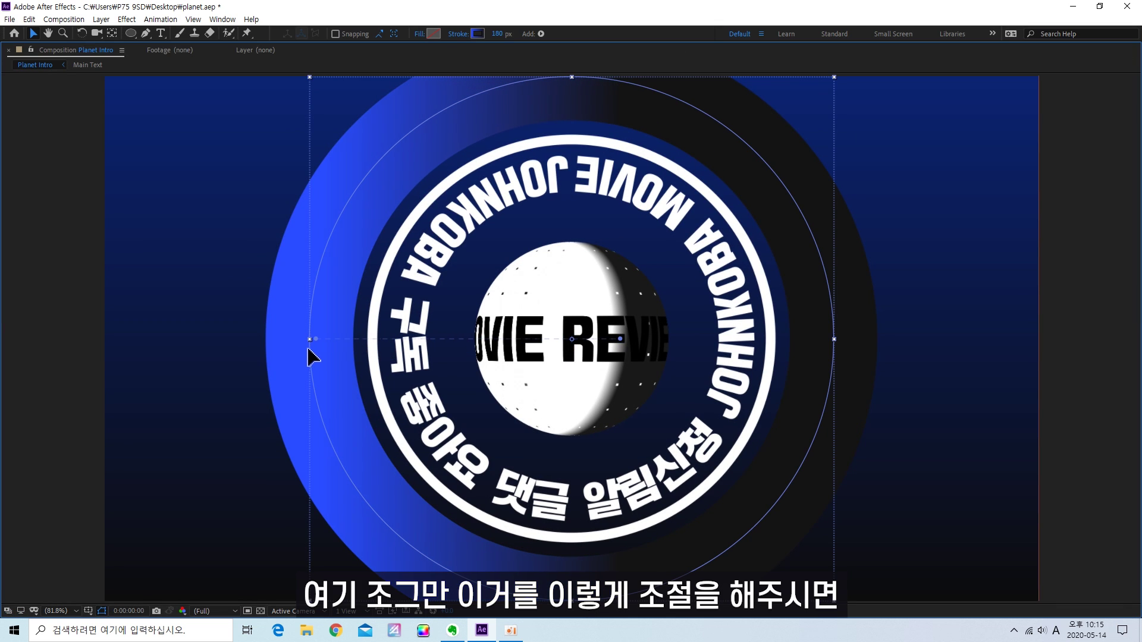
{"action": "left_click_drag", "start_coordinate": [622, 339], "coordinate": [821, 339]}
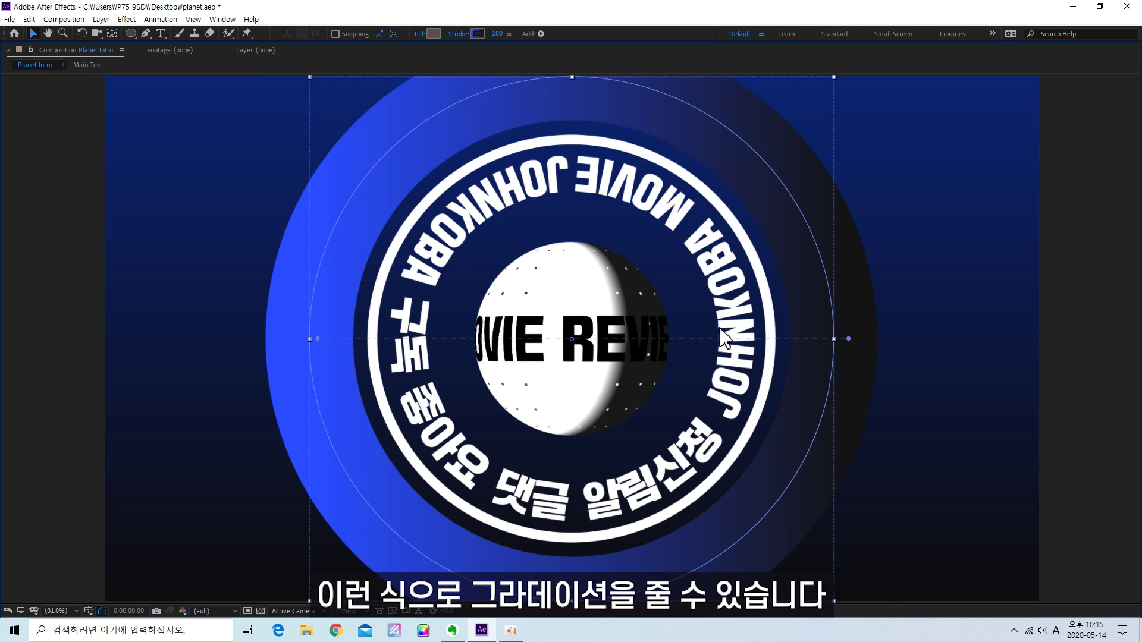
{"action": "key", "text": "grave"}
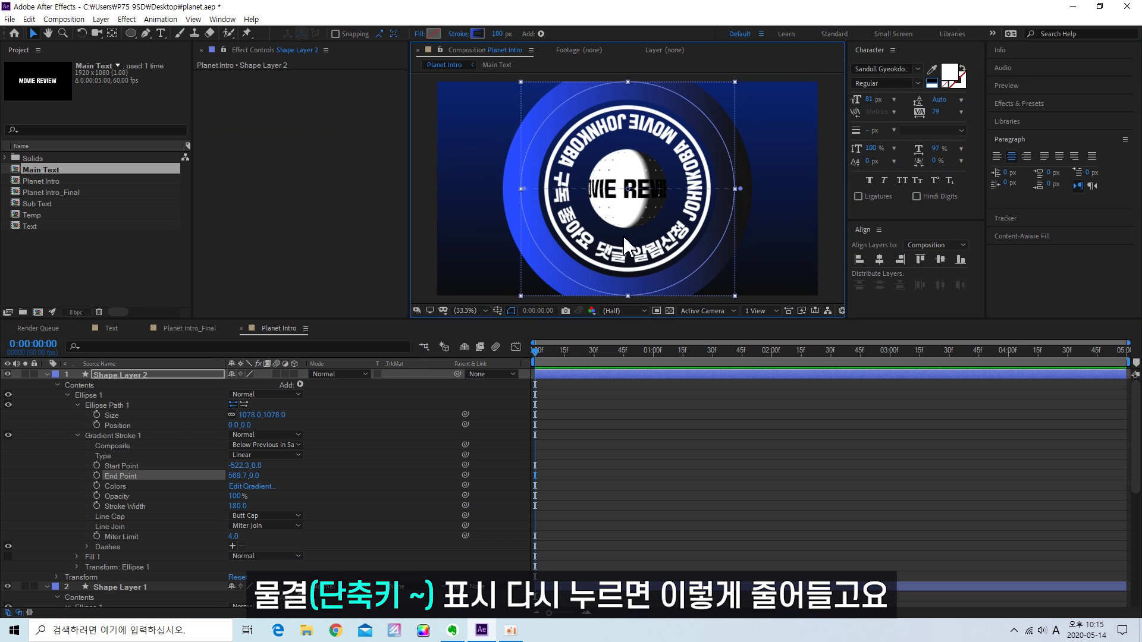
{"action": "left_click", "coordinate": [113, 374]}
{"action": "left_click", "coordinate": [629, 420]}
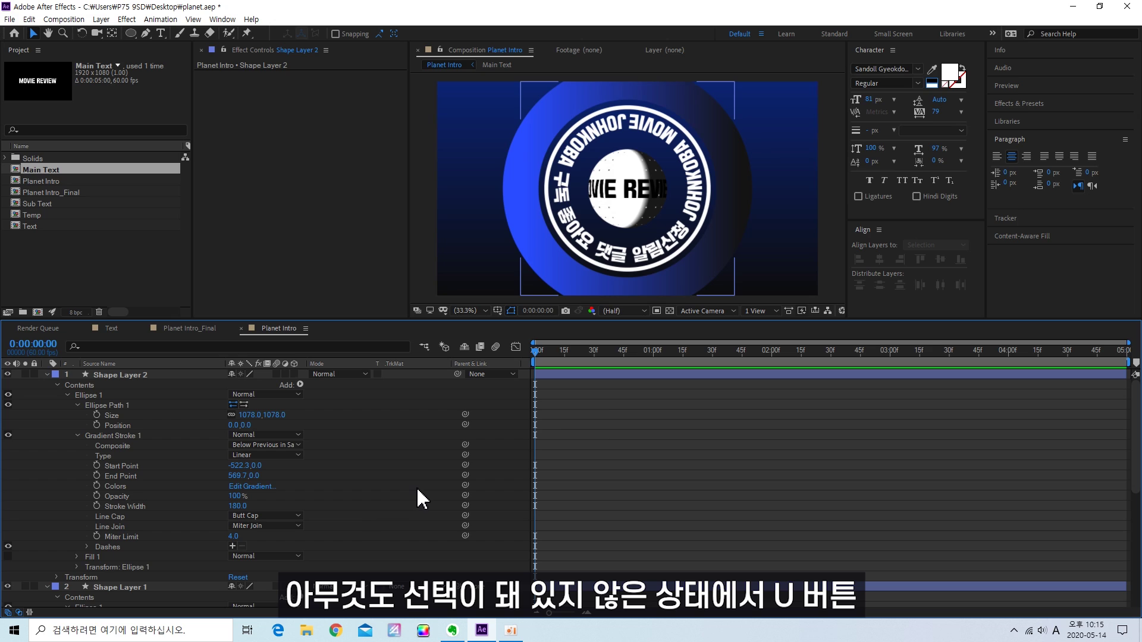
{"action": "key", "text": "u"}
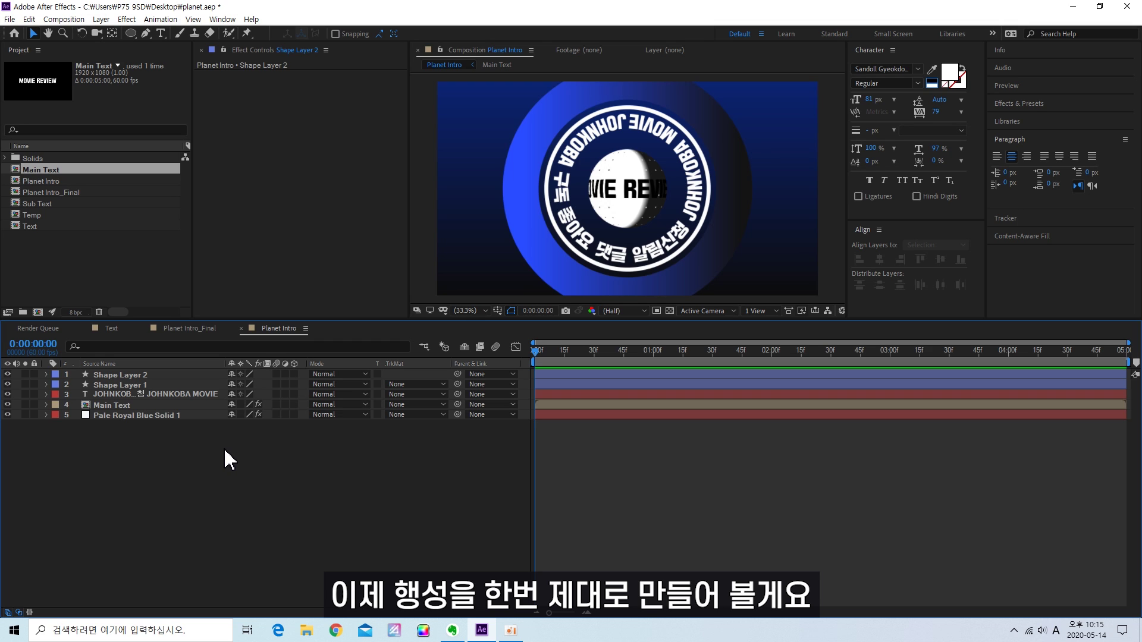
- Turn Shape Layer 2, Shape Layer 1 and the ring text layer into 3D layers
{"action": "left_click", "coordinate": [122, 374]}
{"action": "left_click", "coordinate": [133, 394], "text": "shift"}
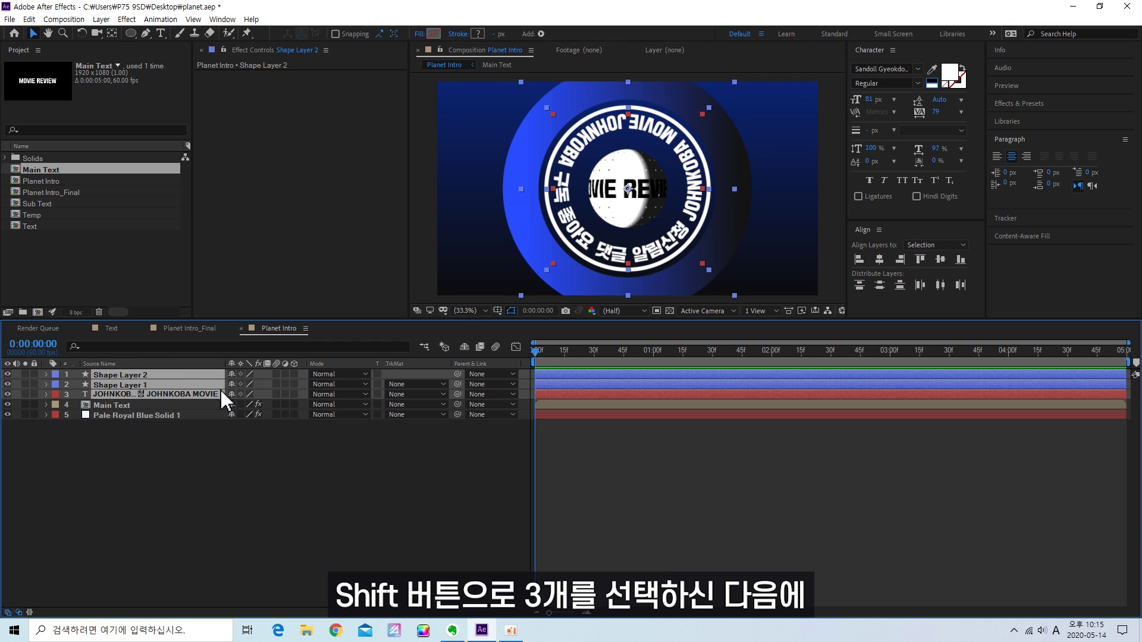
{"action": "left_click", "coordinate": [294, 374]}
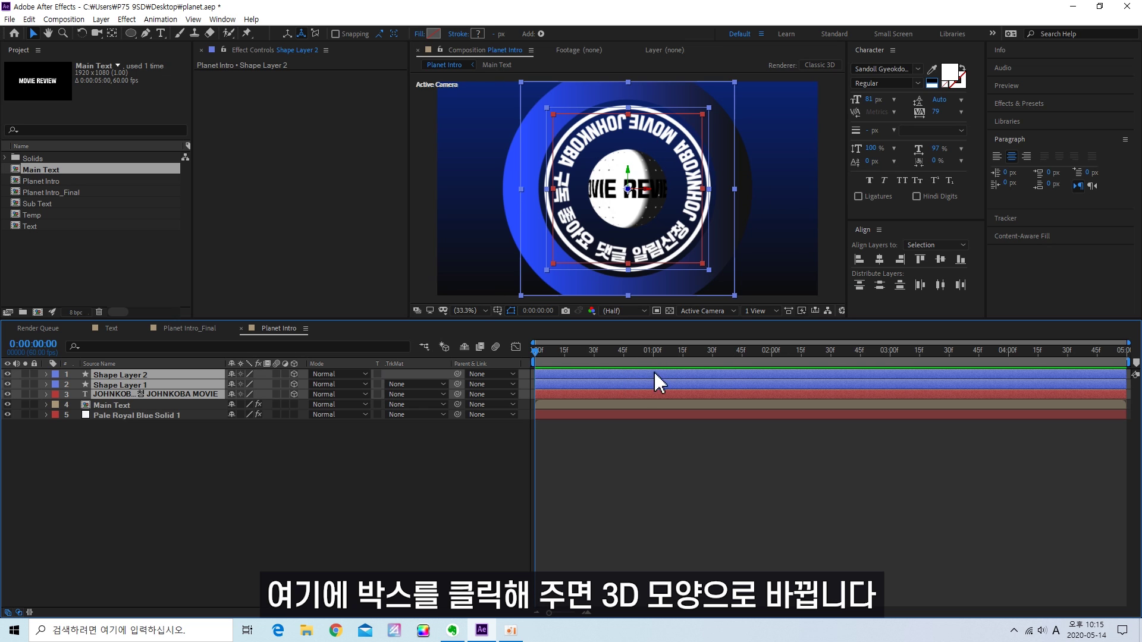
{"action": "left_click", "coordinate": [203, 452]}
- Reveal the rotation properties of the three 3D layers and link Shape Layer 2's Orientation to the text layer's Orientation with an expression
{"action": "left_click", "coordinate": [138, 374]}
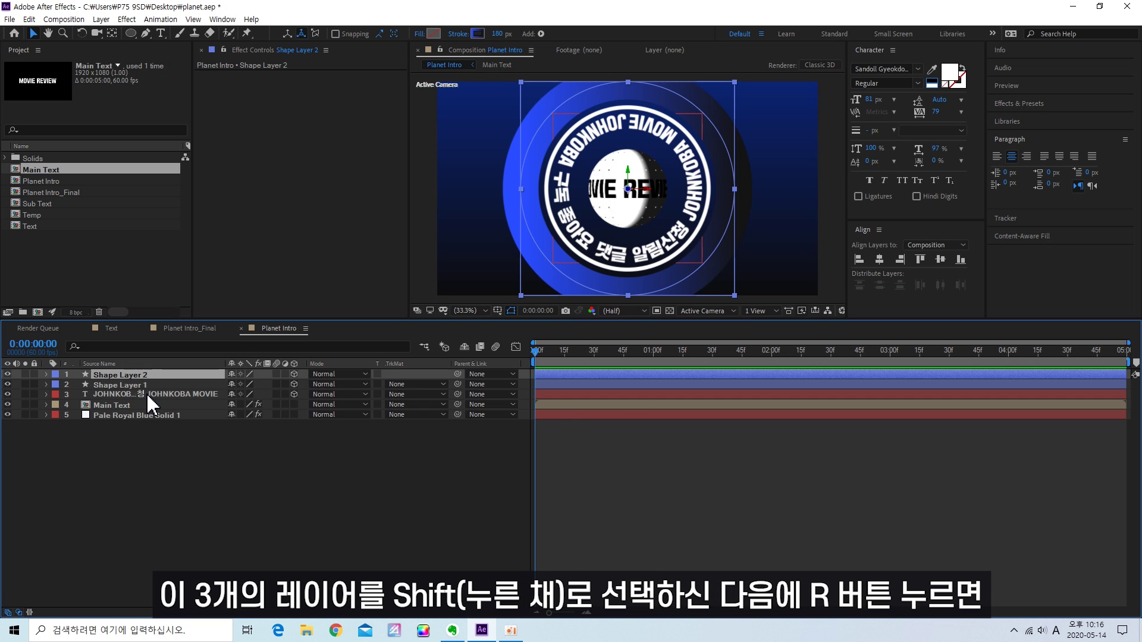
{"action": "left_click", "coordinate": [148, 394], "text": "shift"}
{"action": "key", "text": "r"}
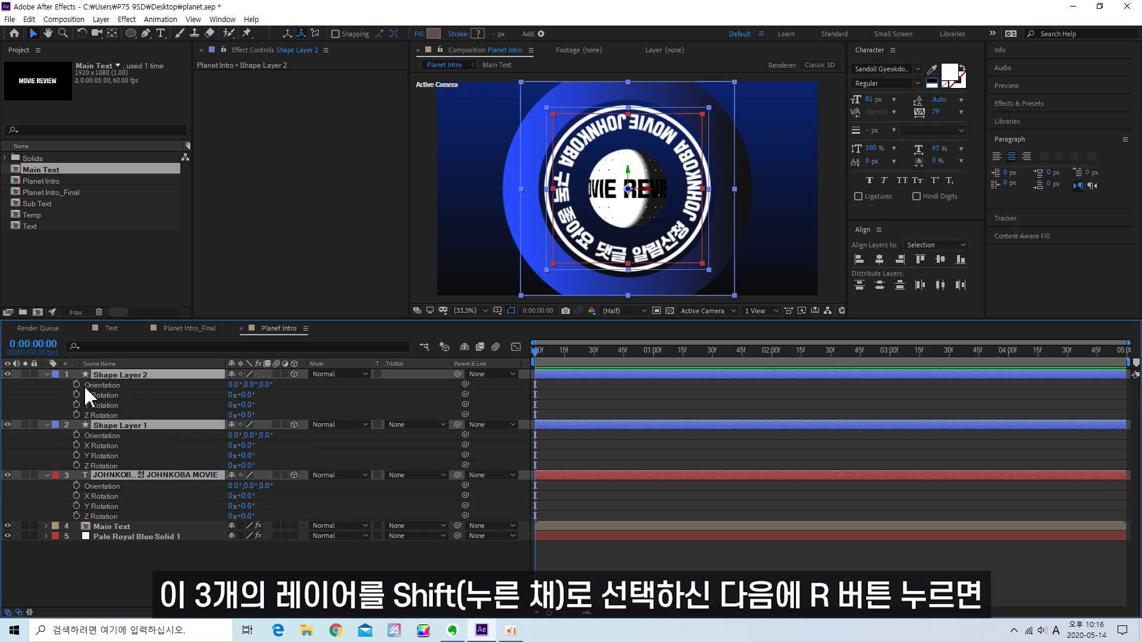
{"action": "left_click", "coordinate": [307, 411]}
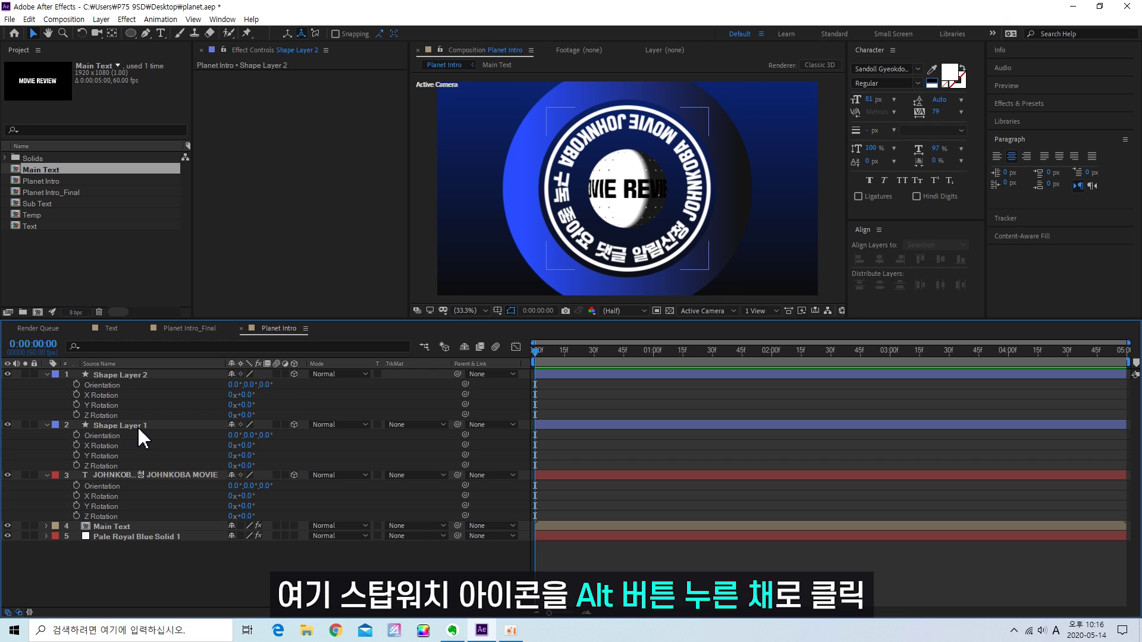
{"action": "left_click", "coordinate": [76, 385], "text": "alt"}
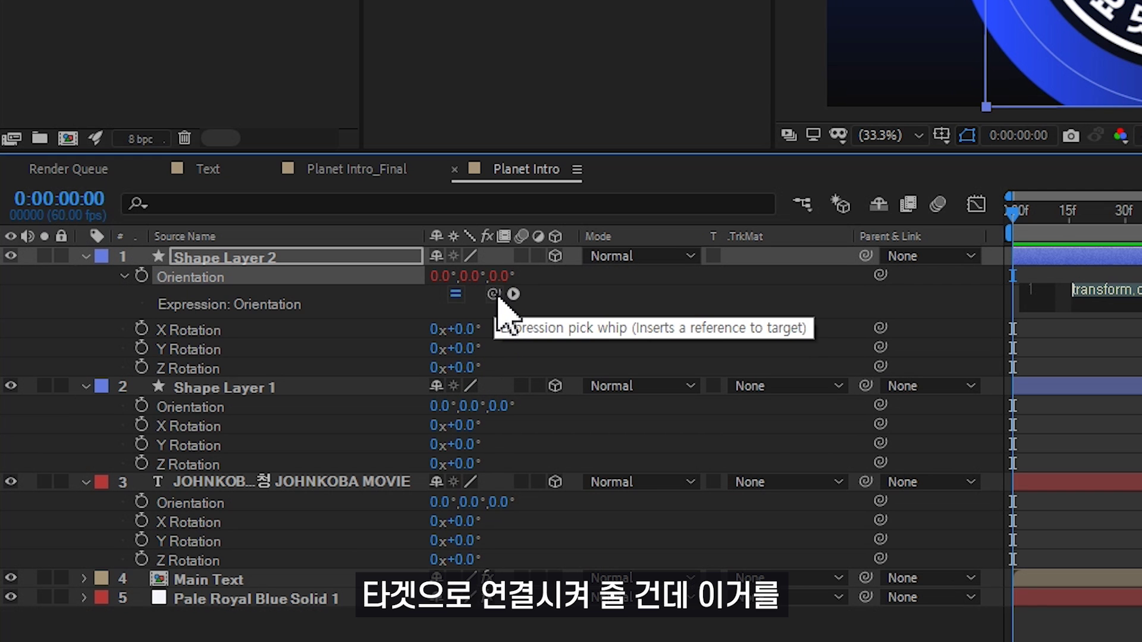
{"action": "left_click_drag", "start_coordinate": [493, 294], "coordinate": [210, 509]}
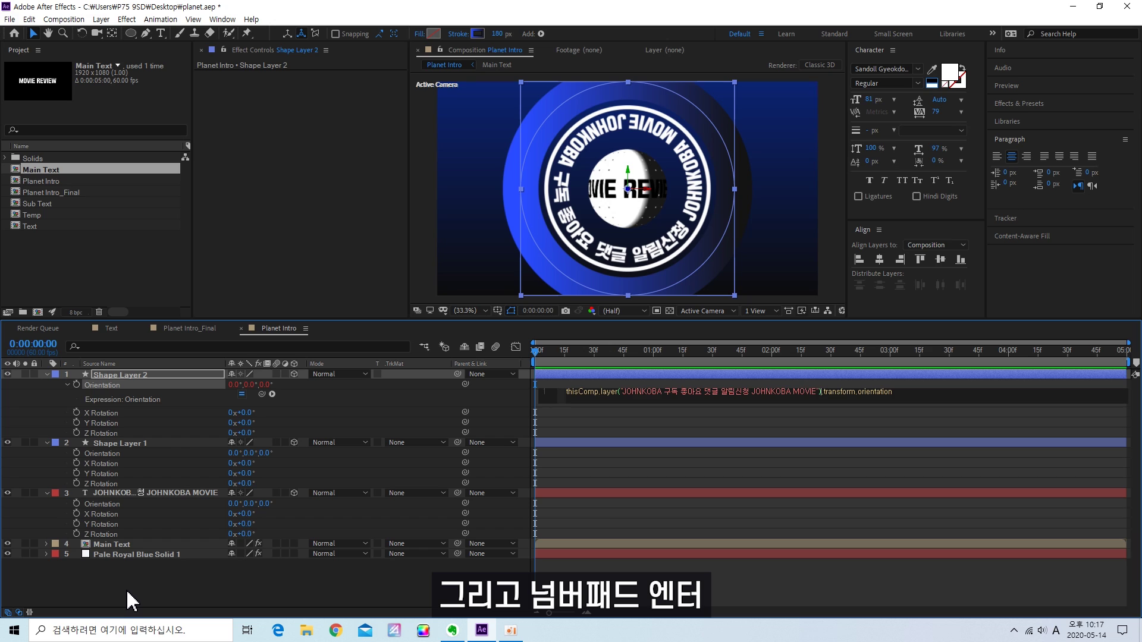
{"action": "key", "text": "KP_Enter"}
- Link Shape Layer 1's Orientation to the text layer's Orientation with an expression
{"action": "left_click", "coordinate": [117, 444]}
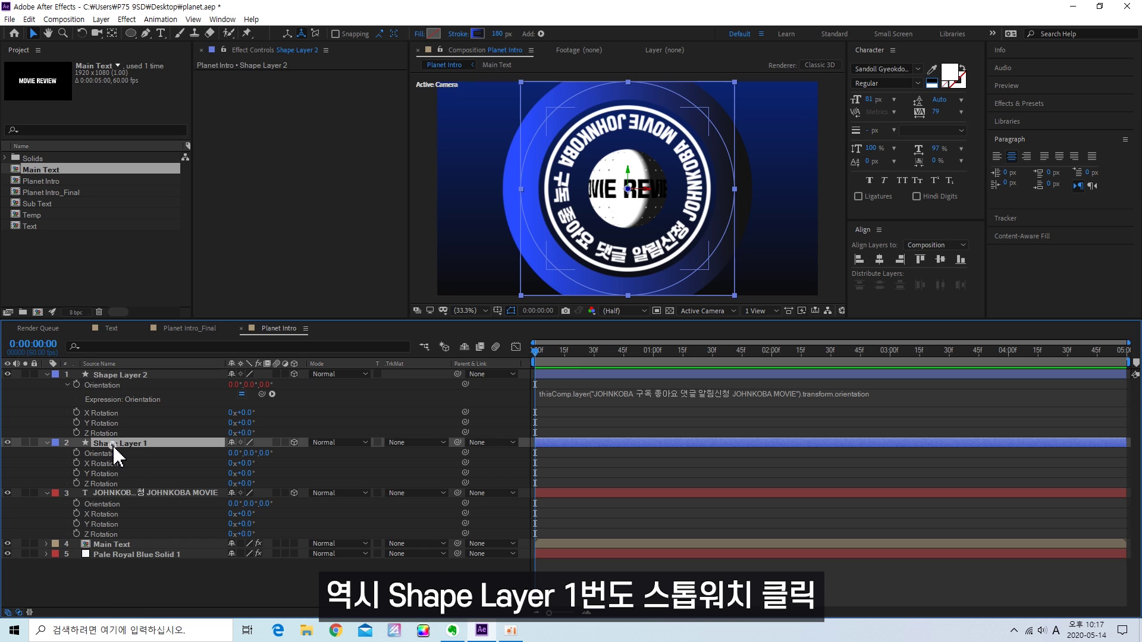
{"action": "left_click", "coordinate": [77, 454], "text": "alt"}
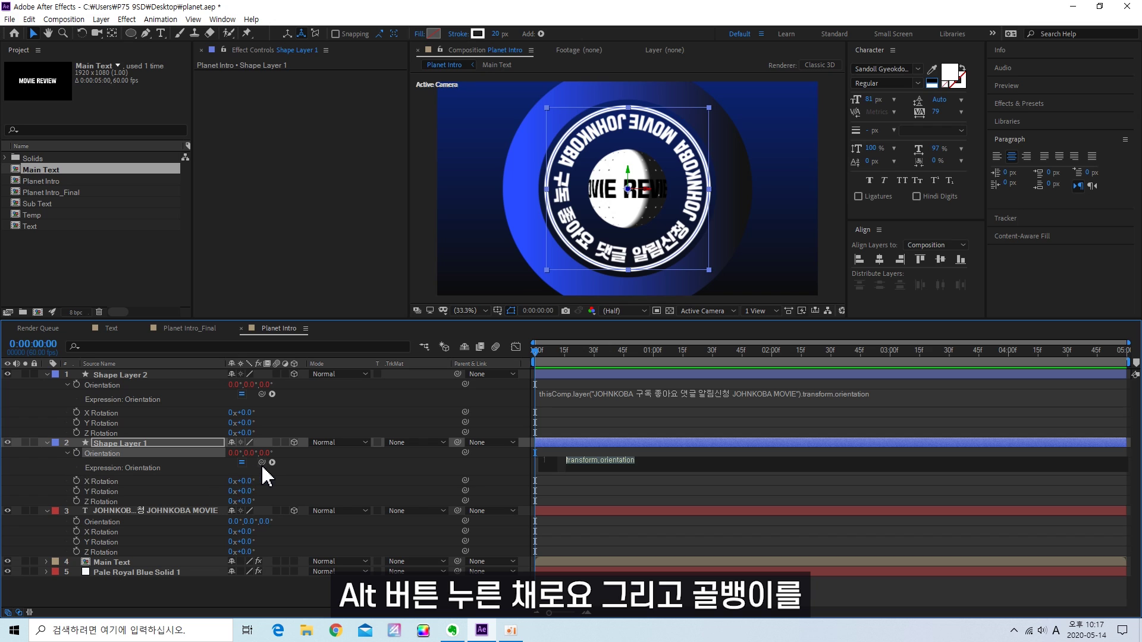
{"action": "left_click_drag", "start_coordinate": [262, 462], "coordinate": [113, 522]}
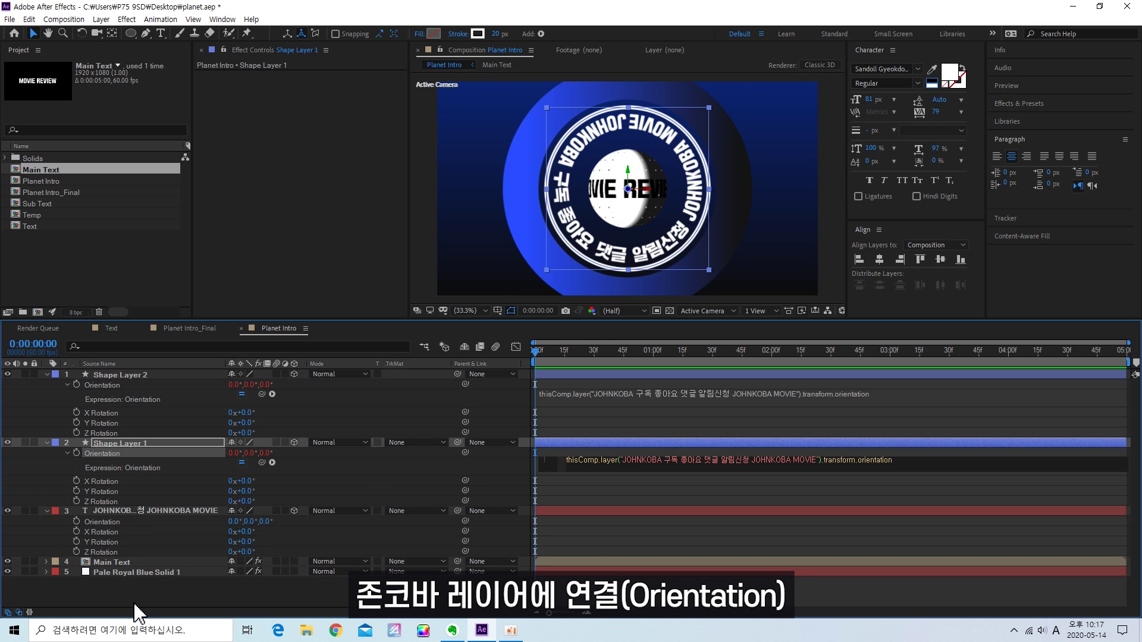
{"action": "left_click", "coordinate": [141, 599]}
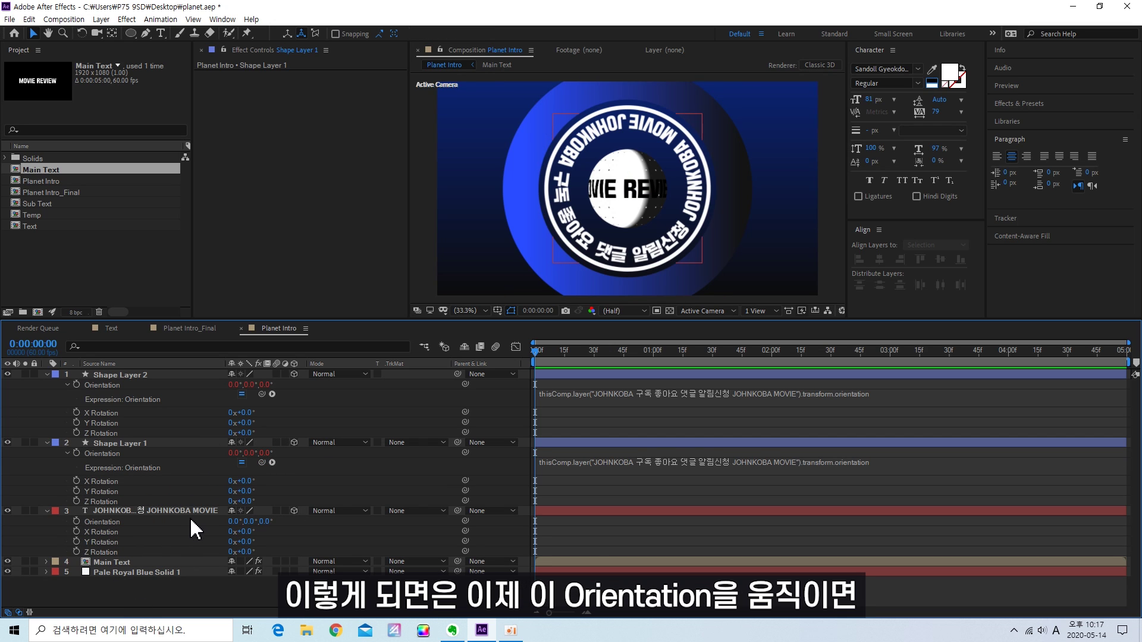
- Try changing the text layer's Orientation to test the linked rings, undo the change and collapse the layer properties
{"action": "left_click_drag", "start_coordinate": [234, 525], "coordinate": [196, 524]}
{"action": "key", "text": "ctrl+z"}
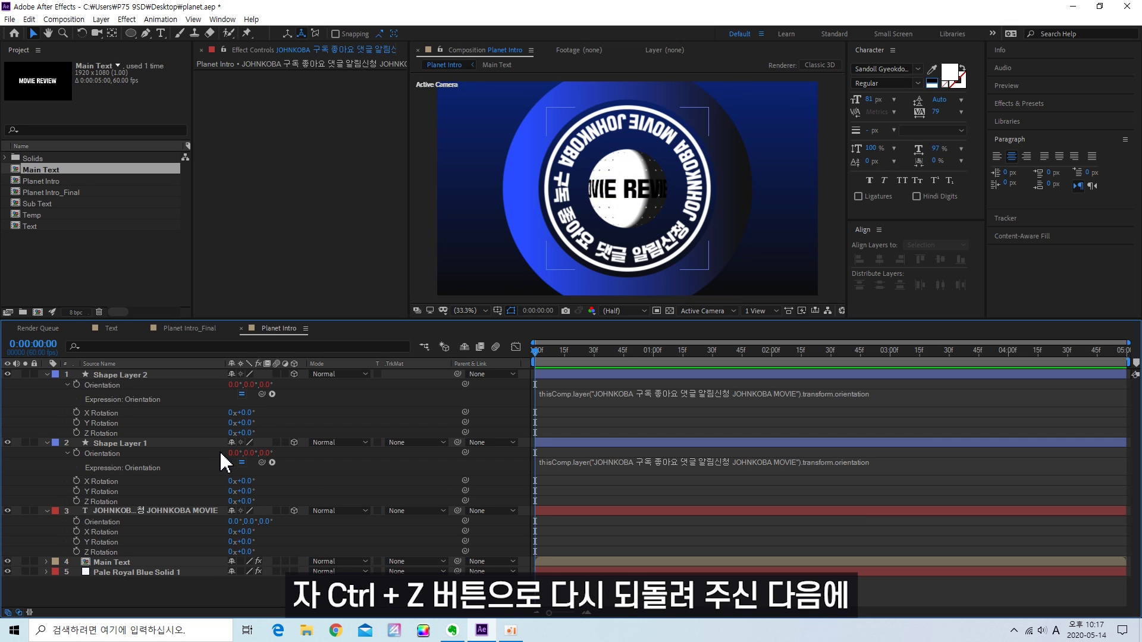
{"action": "key", "text": "u"}
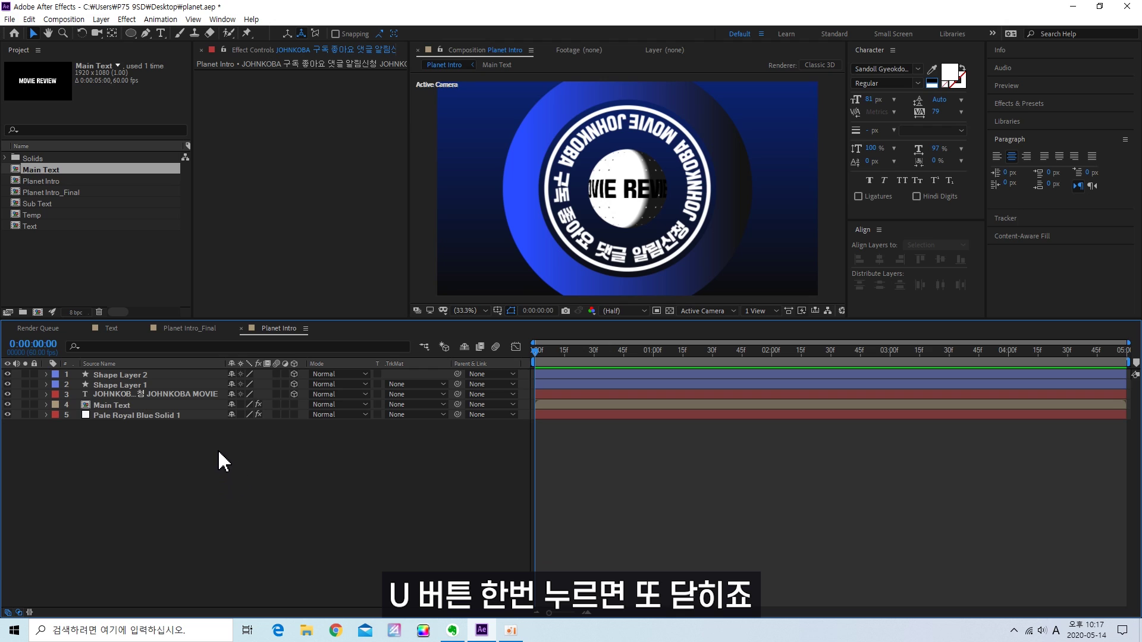
- Tilt the linked rings by setting the text layer's Orientation to 290° on X and 10° on Y
{"action": "left_click", "coordinate": [121, 395]}
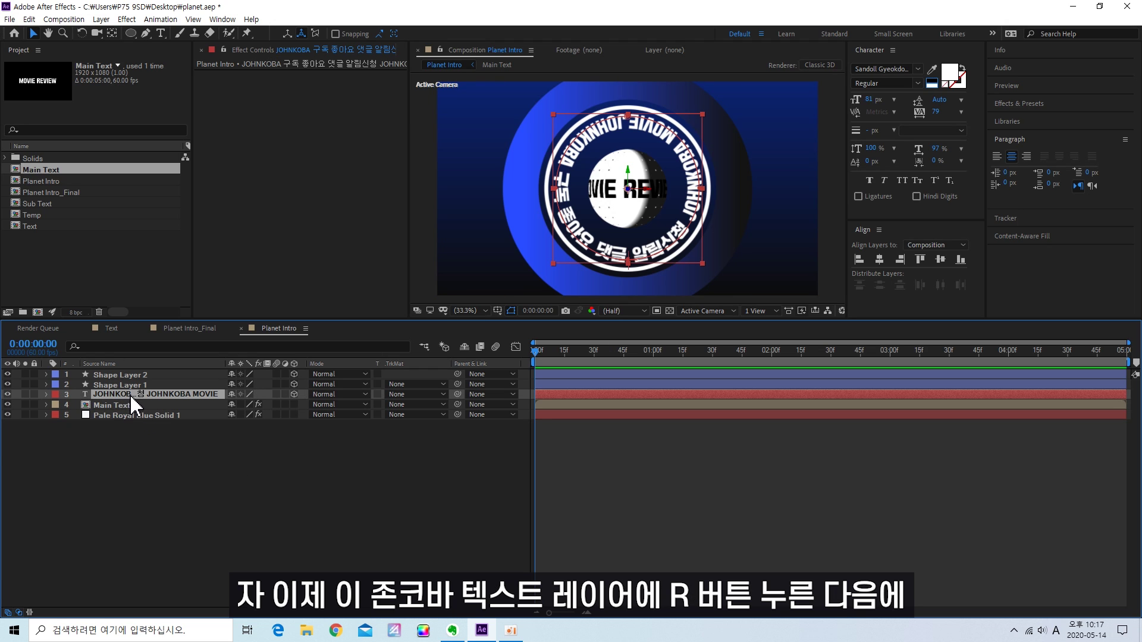
{"action": "key", "text": "r"}
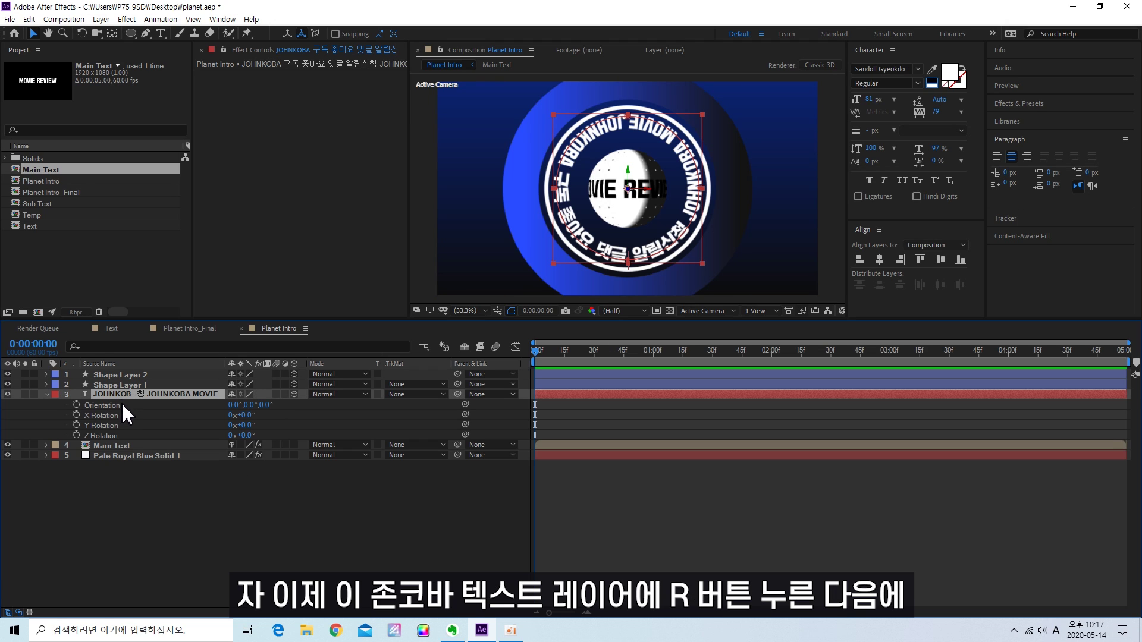
{"action": "mouse_move", "coordinate": [236, 406]}
{"action": "left_mouse_down"}
{"action": "mouse_move", "coordinate": [247, 416]}
{"action": "mouse_move", "coordinate": [253, 406]}
{"action": "left_mouse_up"}
{"action": "mouse_move", "coordinate": [262, 405]}
{"action": "left_mouse_down"}
{"action": "mouse_move", "coordinate": [334, 408]}
{"action": "mouse_move", "coordinate": [241, 410]}
{"action": "left_mouse_up"}
{"action": "left_click", "coordinate": [238, 405]}
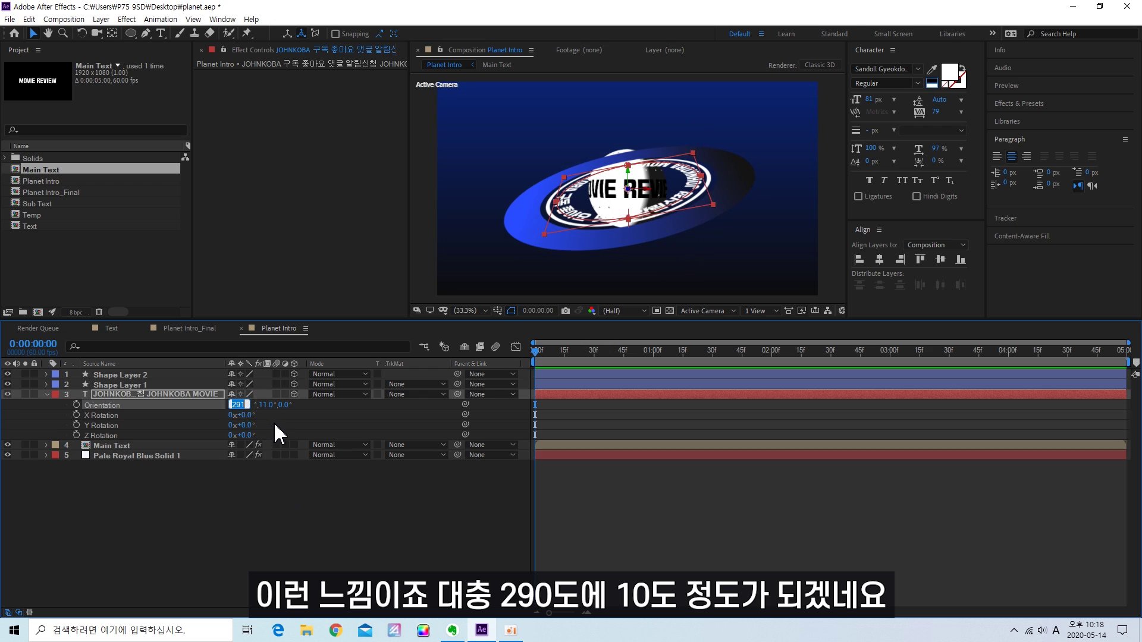
{"action": "type", "text": "290"}
{"action": "key", "text": "Tab"}
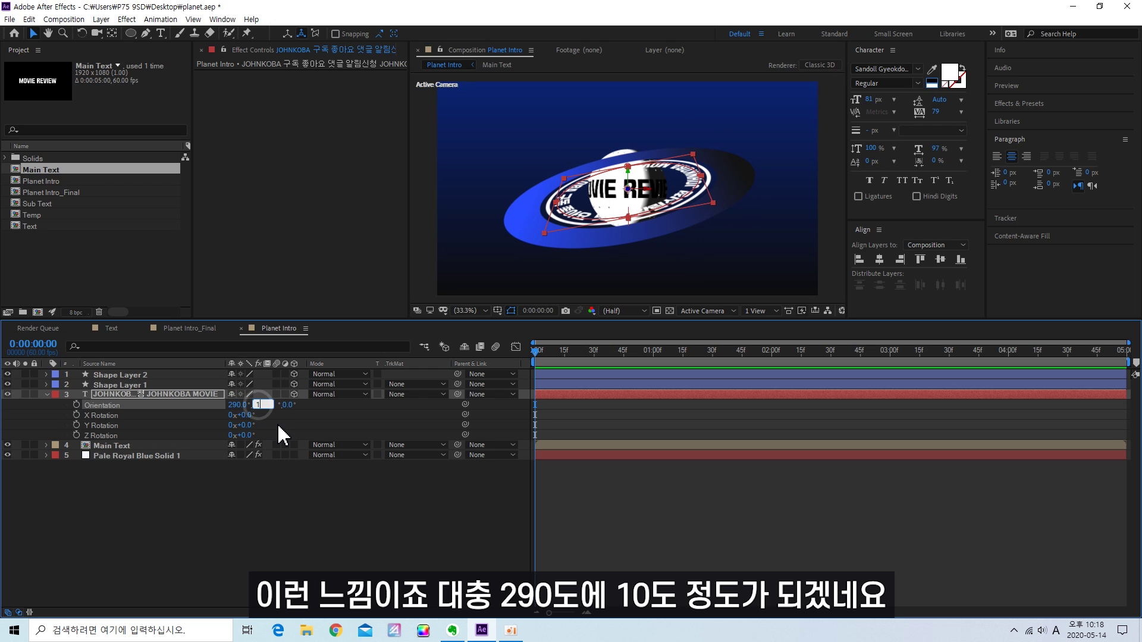
{"action": "type", "text": "10"}
{"action": "key", "text": "Return"}
{"action": "left_click", "coordinate": [217, 494]}
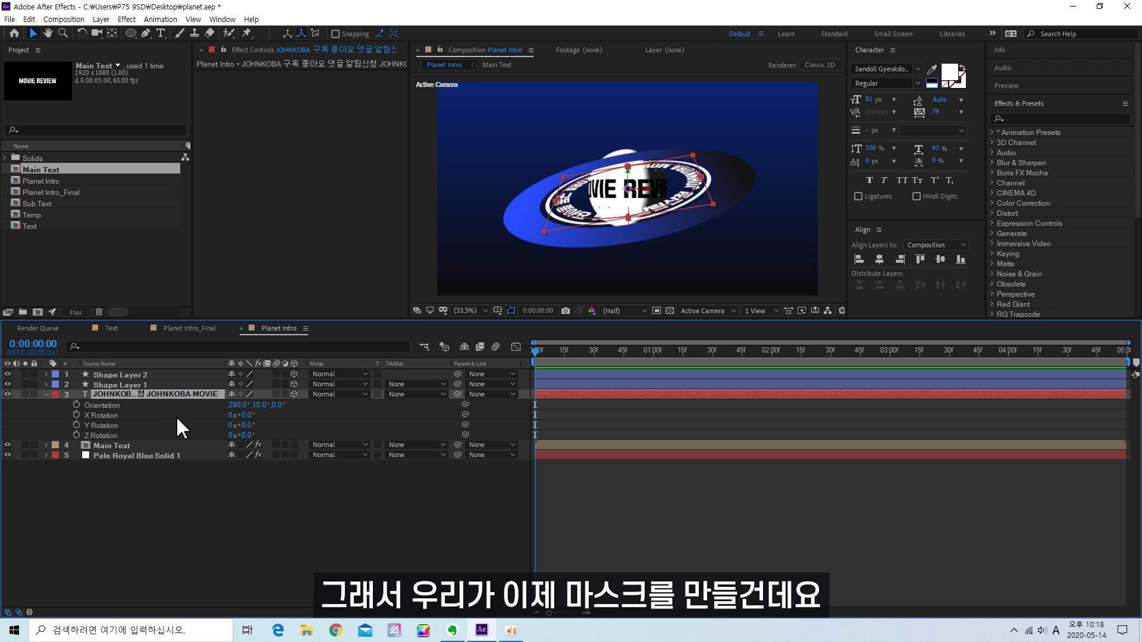
- Add a new mask to Shape Layer 2
{"action": "left_click", "coordinate": [129, 376]}
{"action": "right_click", "coordinate": [138, 377]}
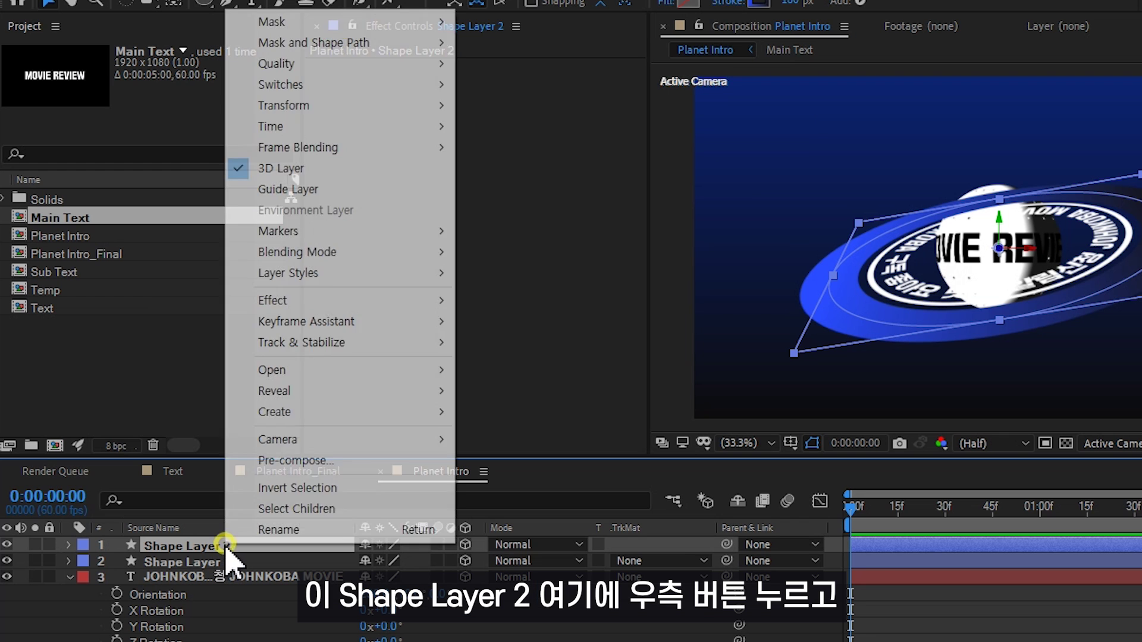
{"action": "mouse_move", "coordinate": [174, 44]}
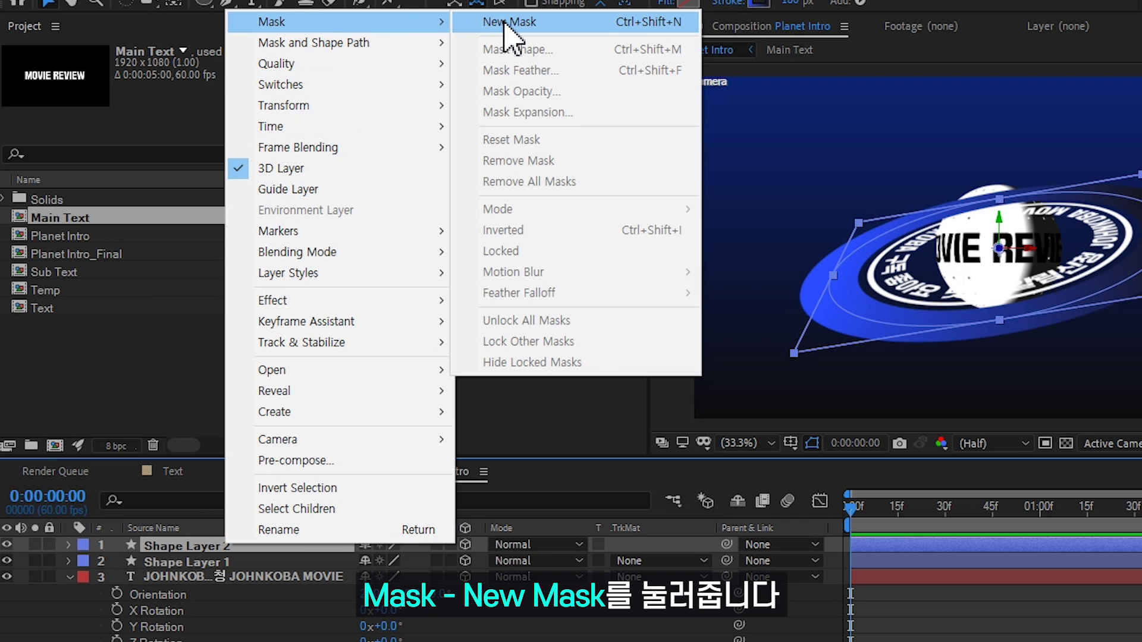
{"action": "left_click", "coordinate": [508, 22]}
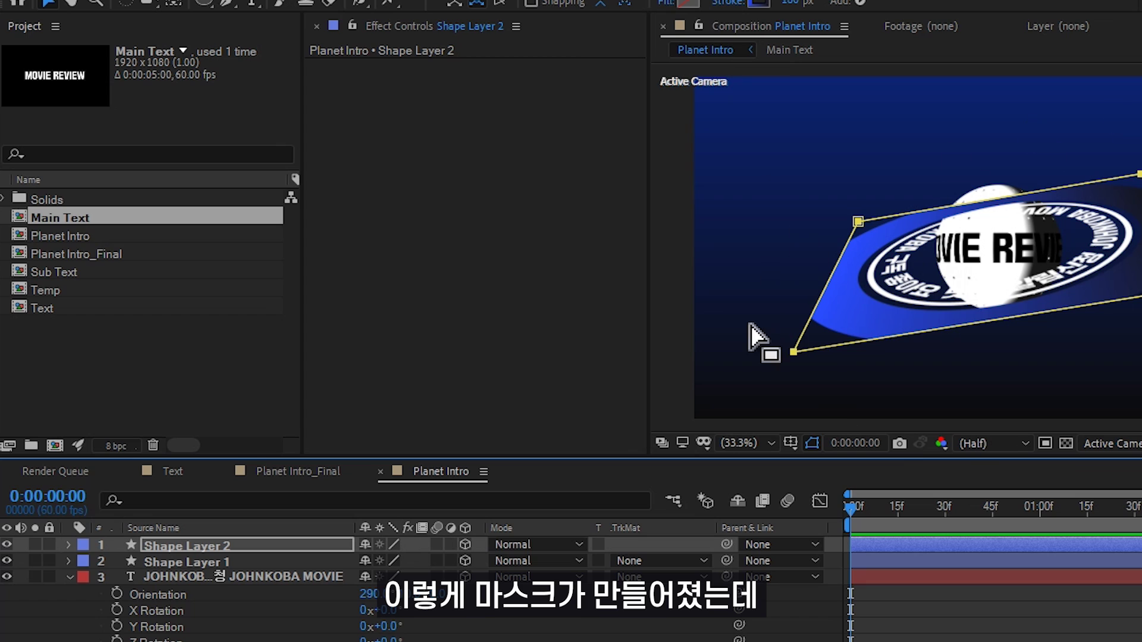
- Enlarge Shape Layer 2's mask beyond the ring and lower its upper edge to the planet's middle, leaving only the ring's front half
{"action": "left_click", "coordinate": [824, 286]}
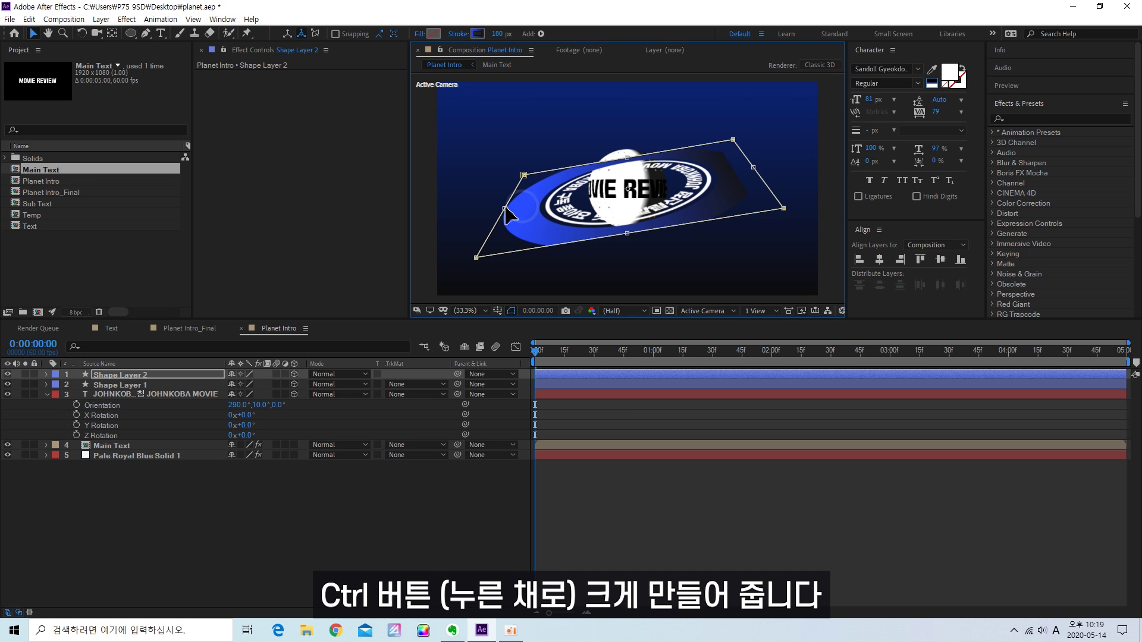
{"action": "left_click_drag", "start_coordinate": [407, 264], "coordinate": [378, 260]}
{"action": "left_click_drag", "start_coordinate": [502, 208], "coordinate": [488, 211]}
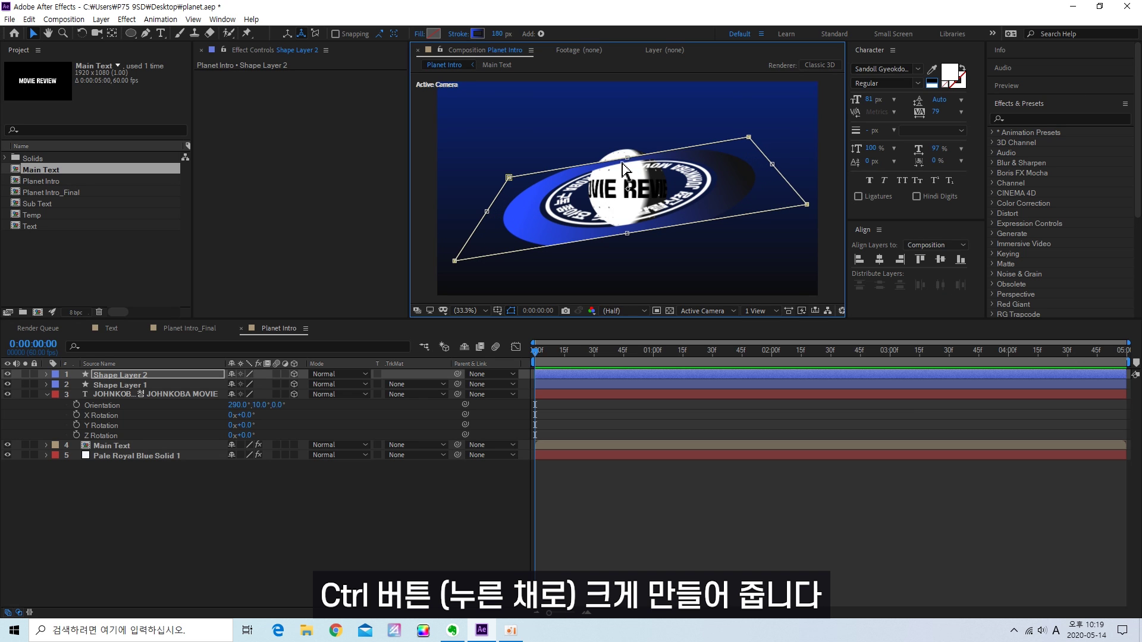
{"action": "left_click_drag", "start_coordinate": [627, 157], "coordinate": [629, 189]}
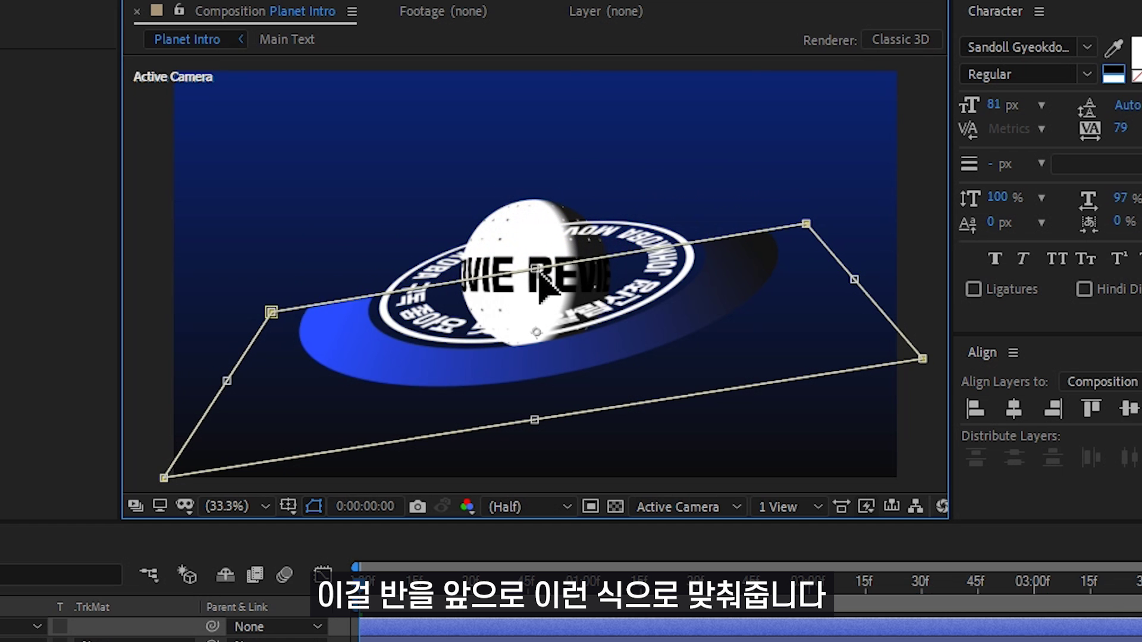
{"action": "left_click_drag", "start_coordinate": [541, 274], "coordinate": [539, 283]}
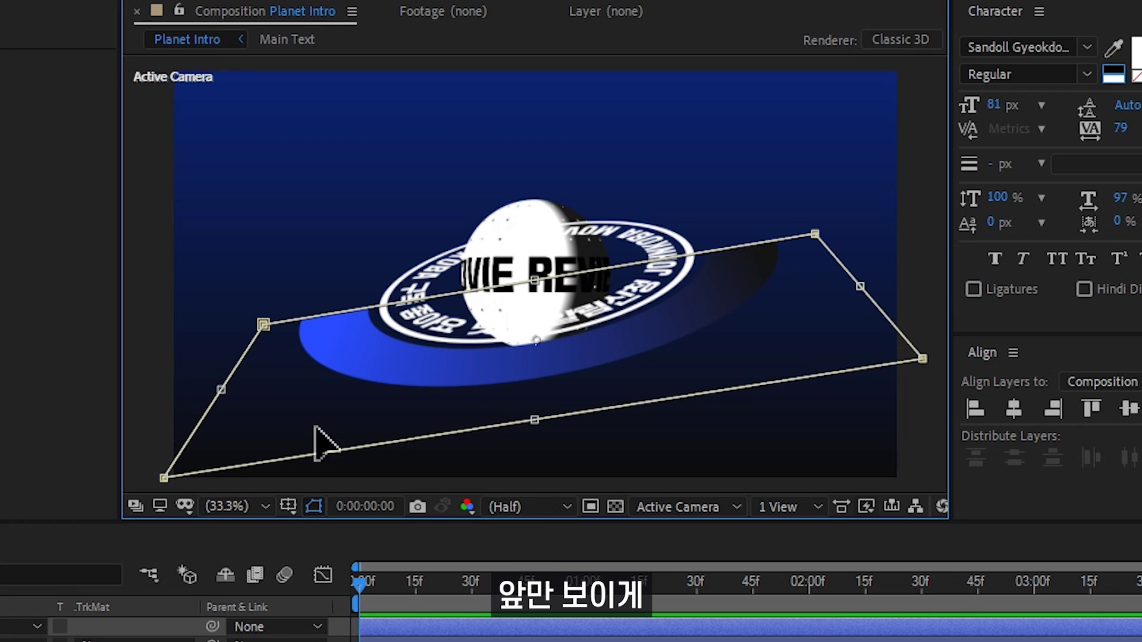
{"action": "key", "text": "Return"}
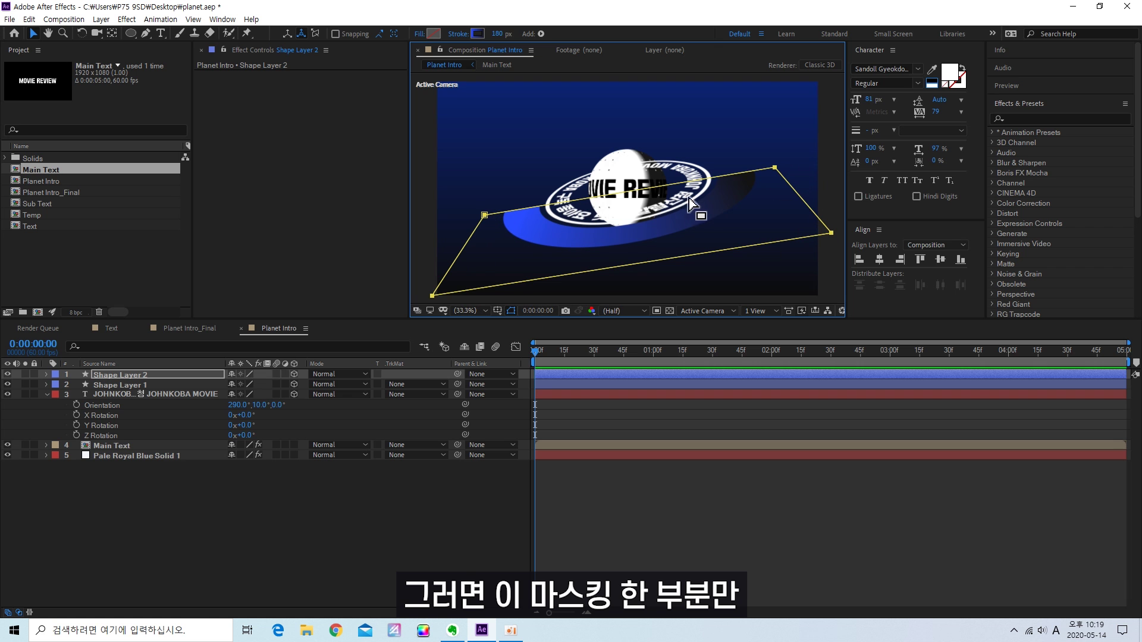
- Copy Mask 1 from Shape Layer 2 and paste it onto Shape Layer 1 and the ring text layer
{"action": "key", "text": "m"}
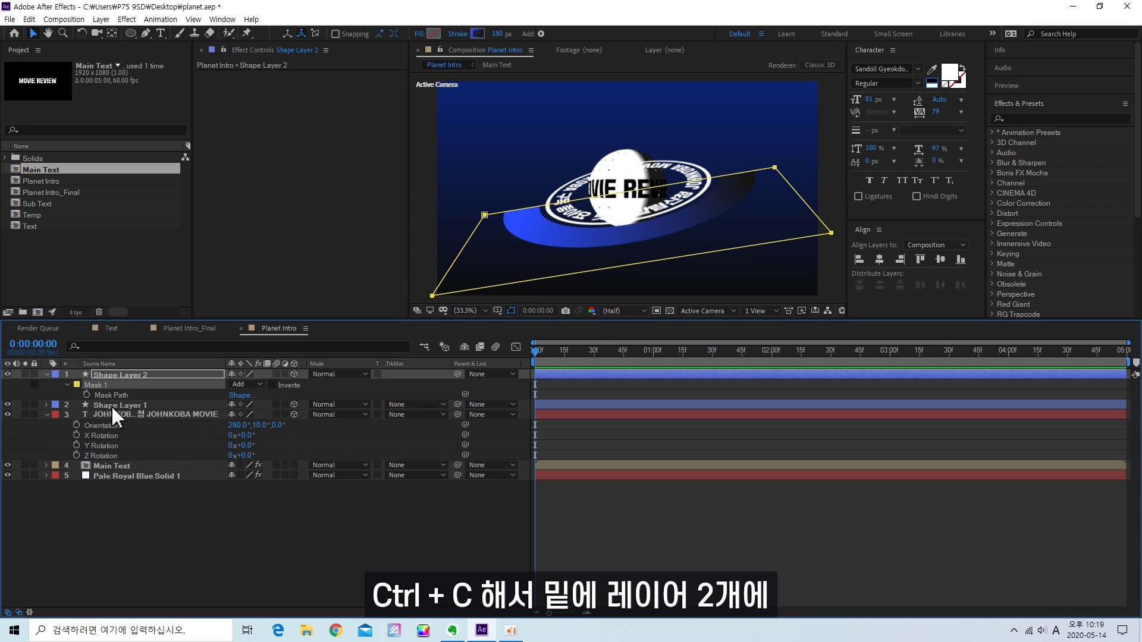
{"action": "left_click", "coordinate": [124, 405]}
{"action": "left_click", "coordinate": [146, 414], "text": "ctrl"}
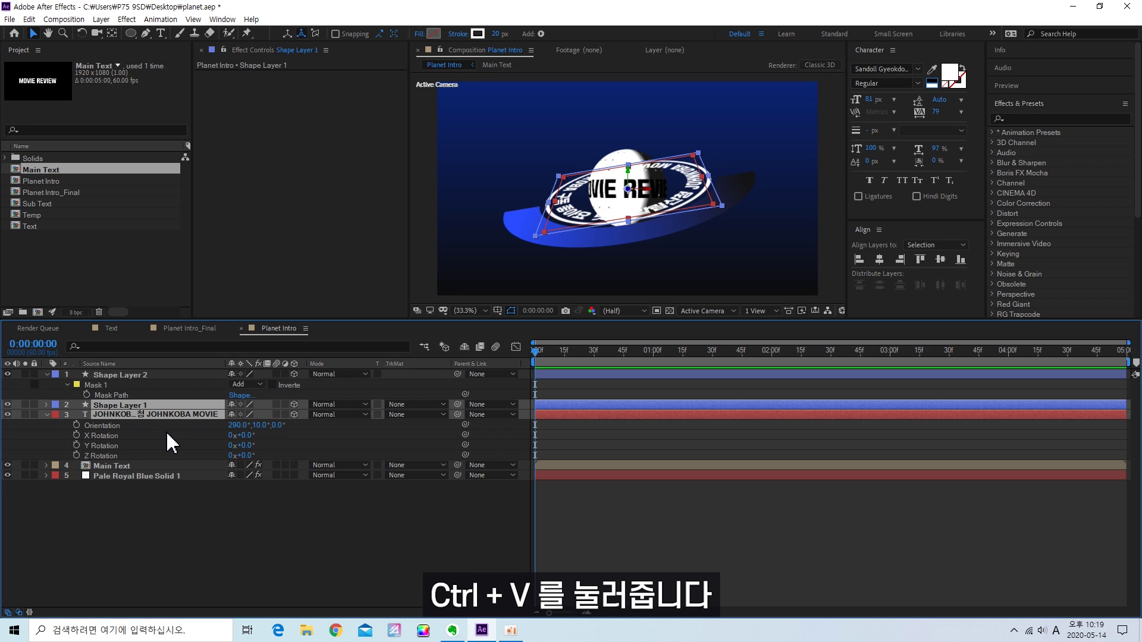
{"action": "key", "text": "ctrl+v"}
{"action": "left_click", "coordinate": [220, 528]}
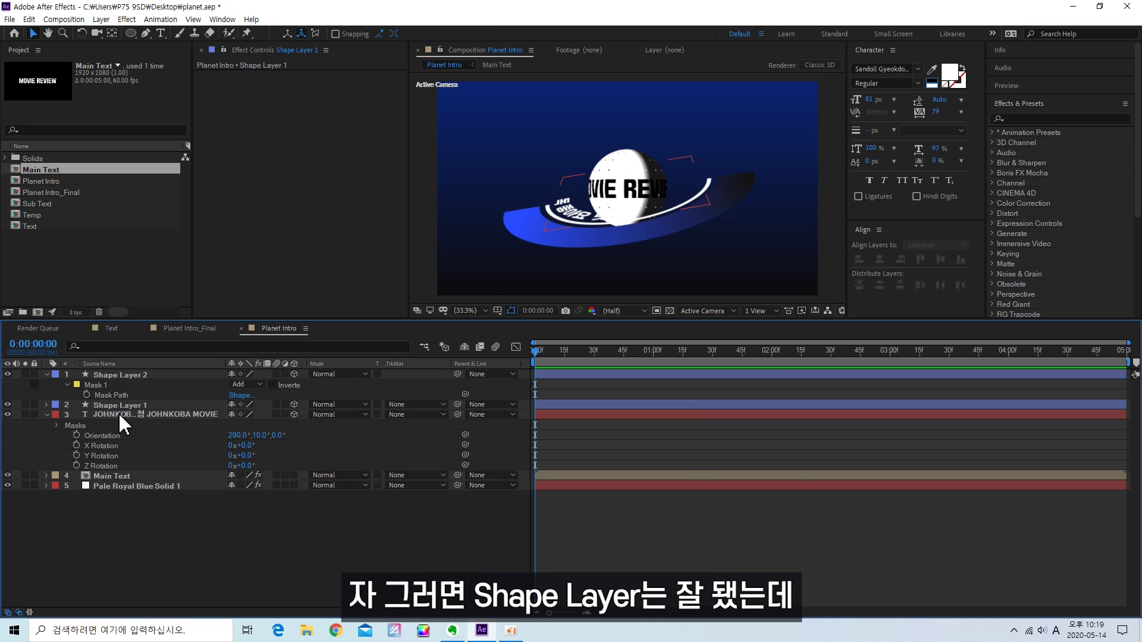
- Reposition the pasted mask on the ring text layer so it covers the text ring's whole front half
{"action": "left_click", "coordinate": [151, 413]}
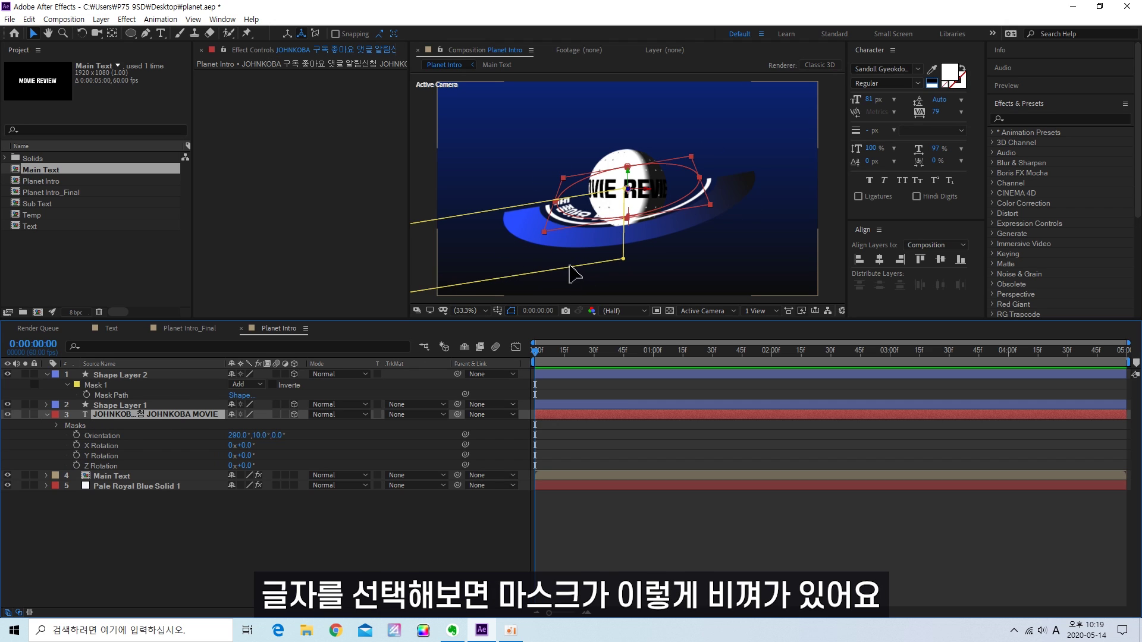
{"action": "double_click", "coordinate": [597, 265]}
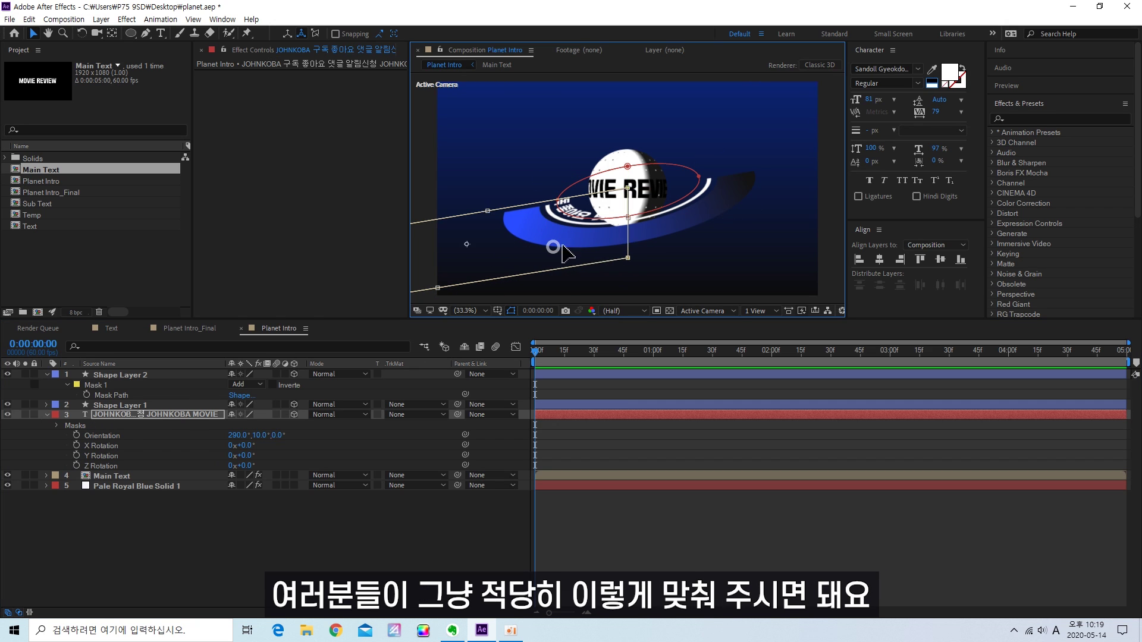
{"action": "left_click_drag", "start_coordinate": [562, 253], "coordinate": [750, 221]}
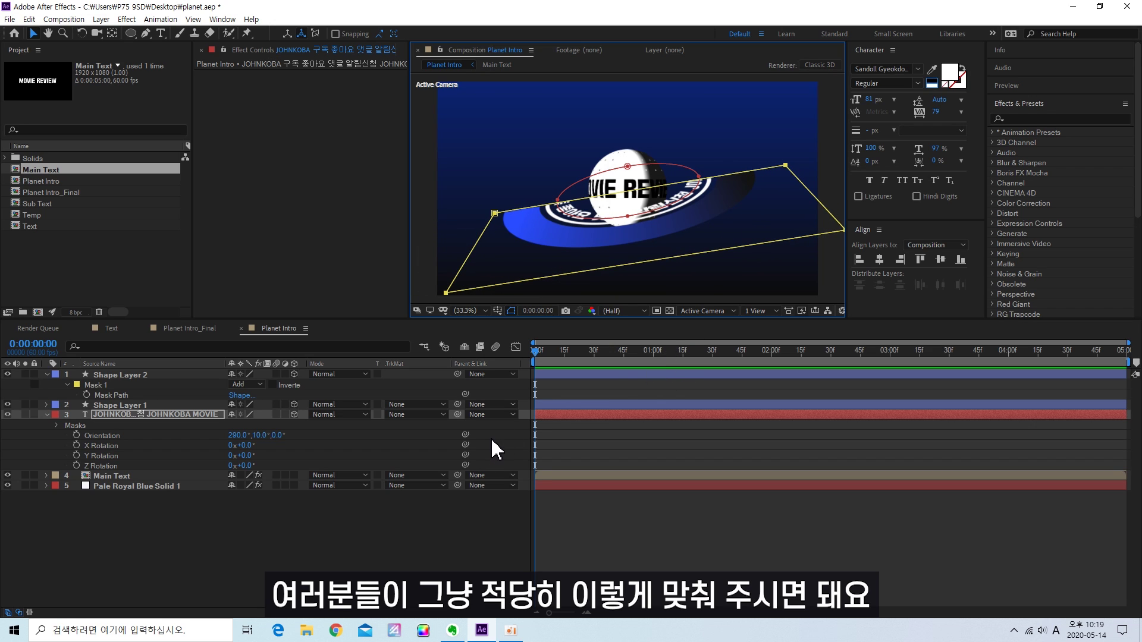
{"action": "left_click", "coordinate": [319, 533]}
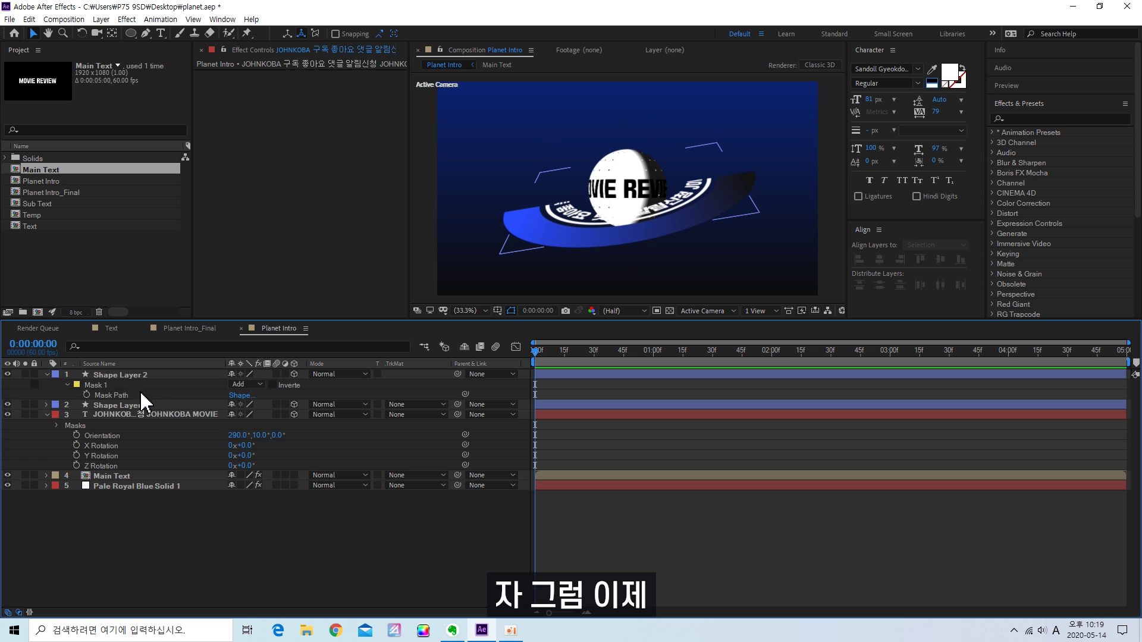
- Duplicate Shape Layer 2, Shape Layer 1 and the ring text layer, and place the three copies below the Main Text layer
{"action": "left_click", "coordinate": [138, 377]}
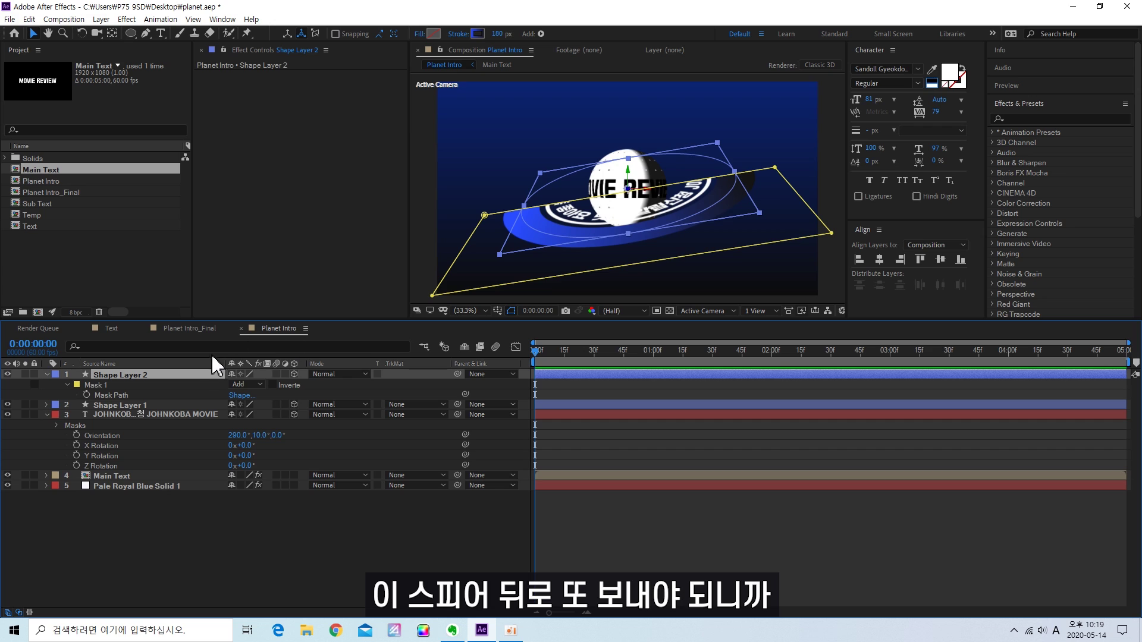
{"action": "left_click", "coordinate": [208, 524]}
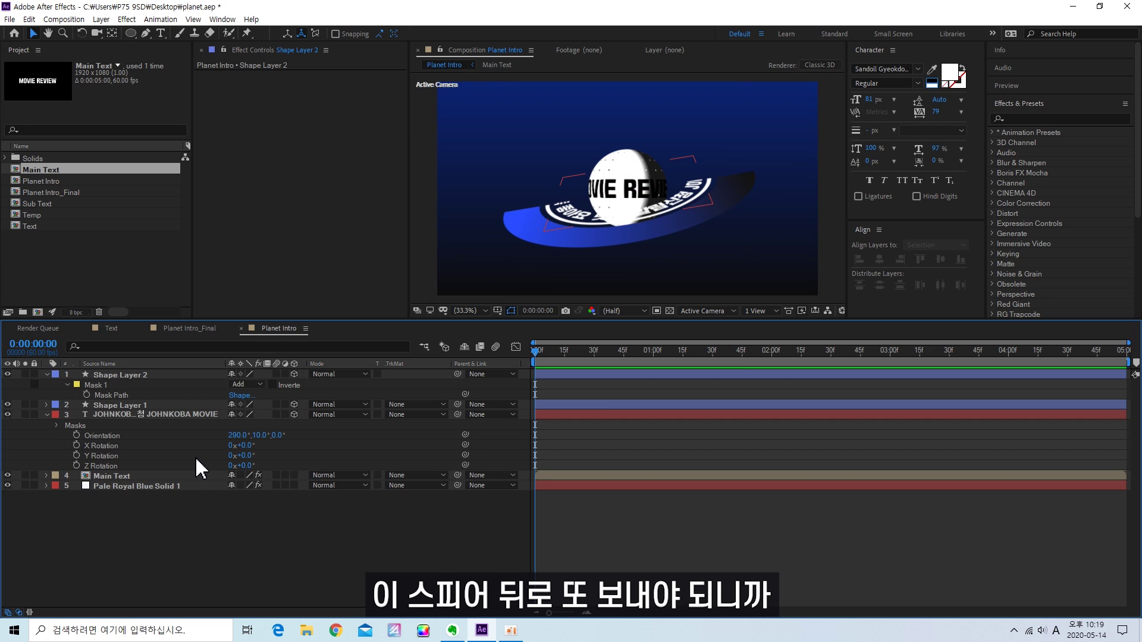
{"action": "key", "text": "u"}
{"action": "left_click", "coordinate": [129, 376]}
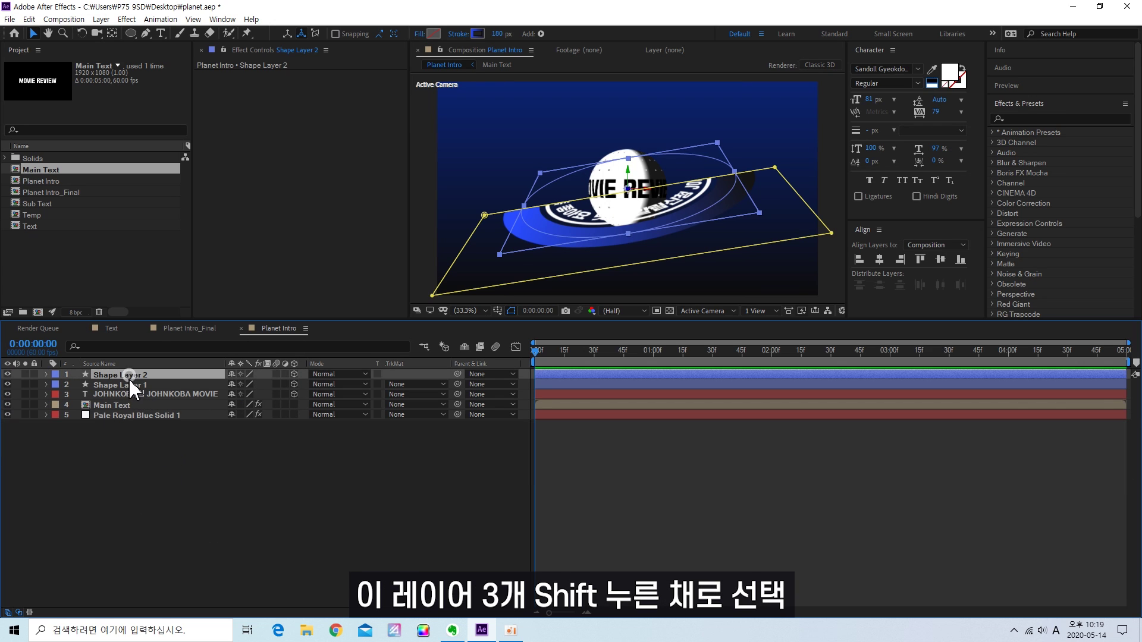
{"action": "left_click", "coordinate": [146, 393], "text": "shift"}
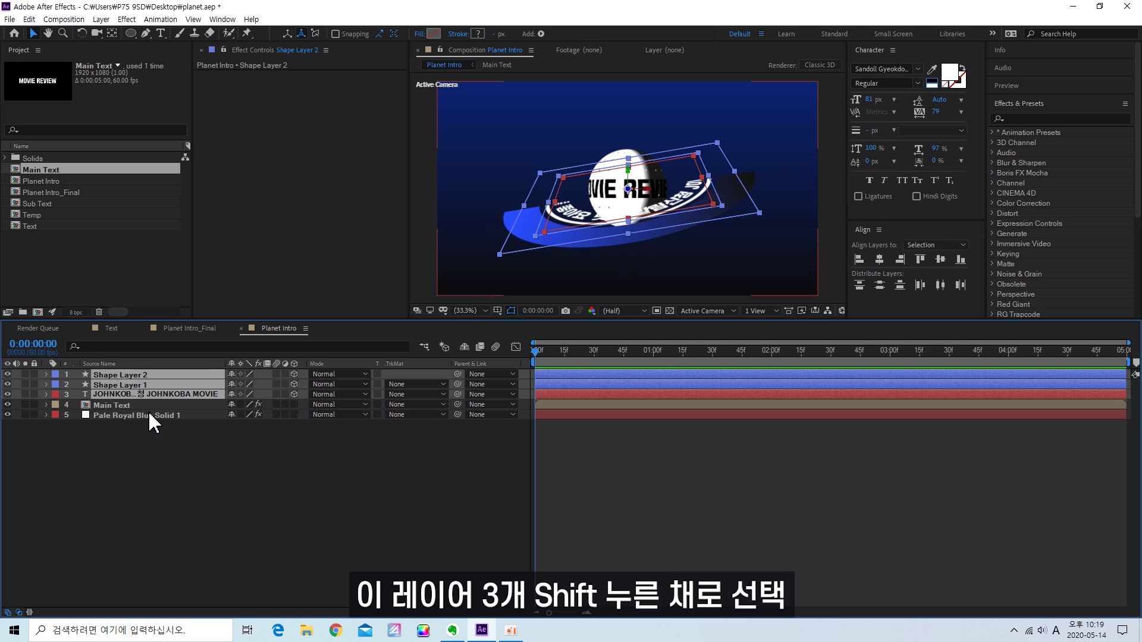
{"action": "key", "text": "ctrl+d"}
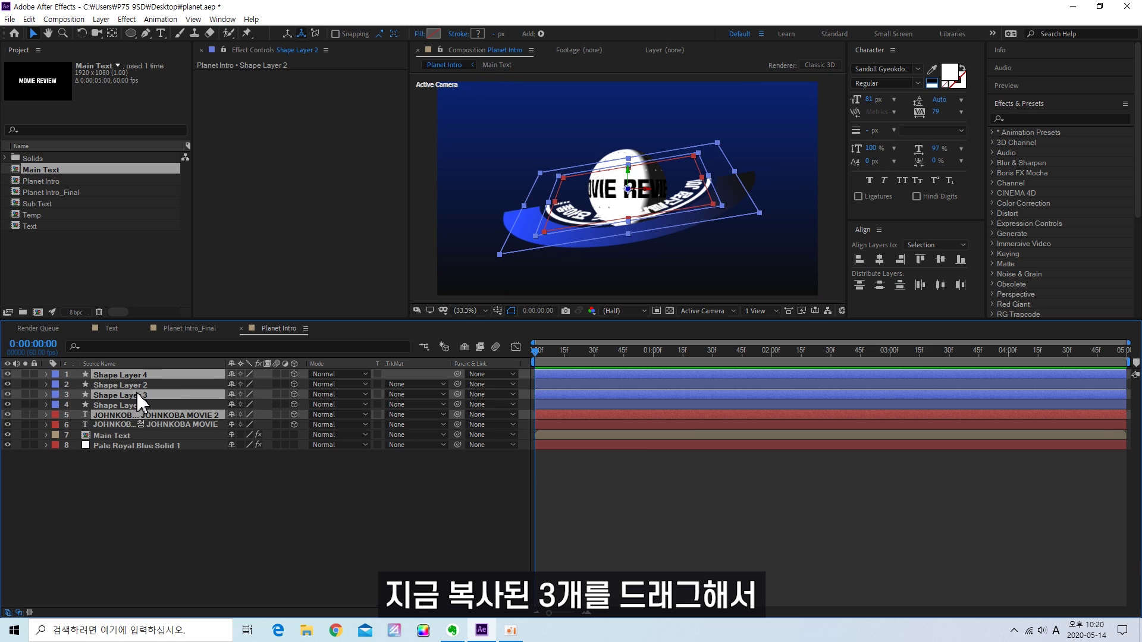
{"action": "left_click_drag", "start_coordinate": [137, 394], "coordinate": [126, 438]}
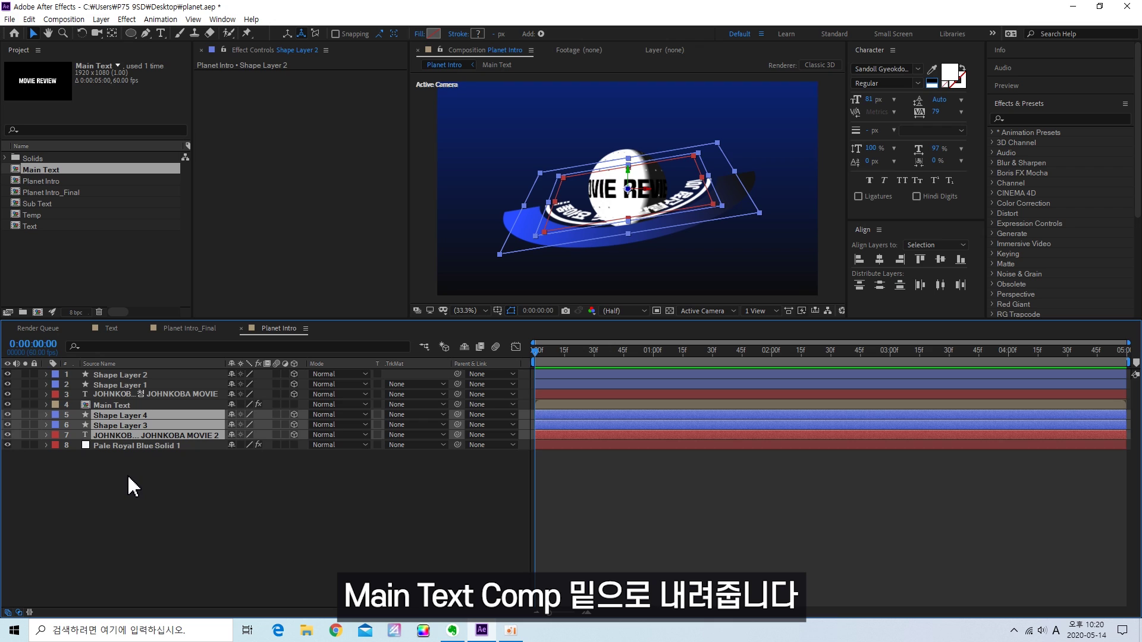
- Set Mask 1 on Shape Layers 4 and 3 and Mask 2 on the duplicated text layer to Subtract
{"action": "key", "text": "m"}
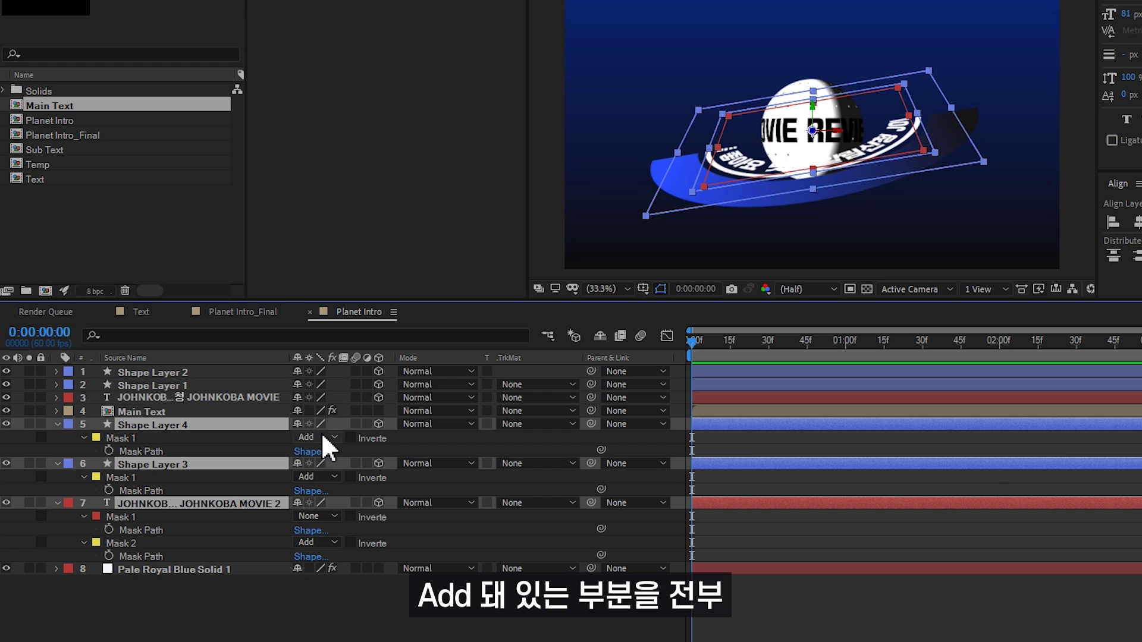
{"action": "left_click", "coordinate": [323, 439]}
{"action": "left_click", "coordinate": [324, 484]}
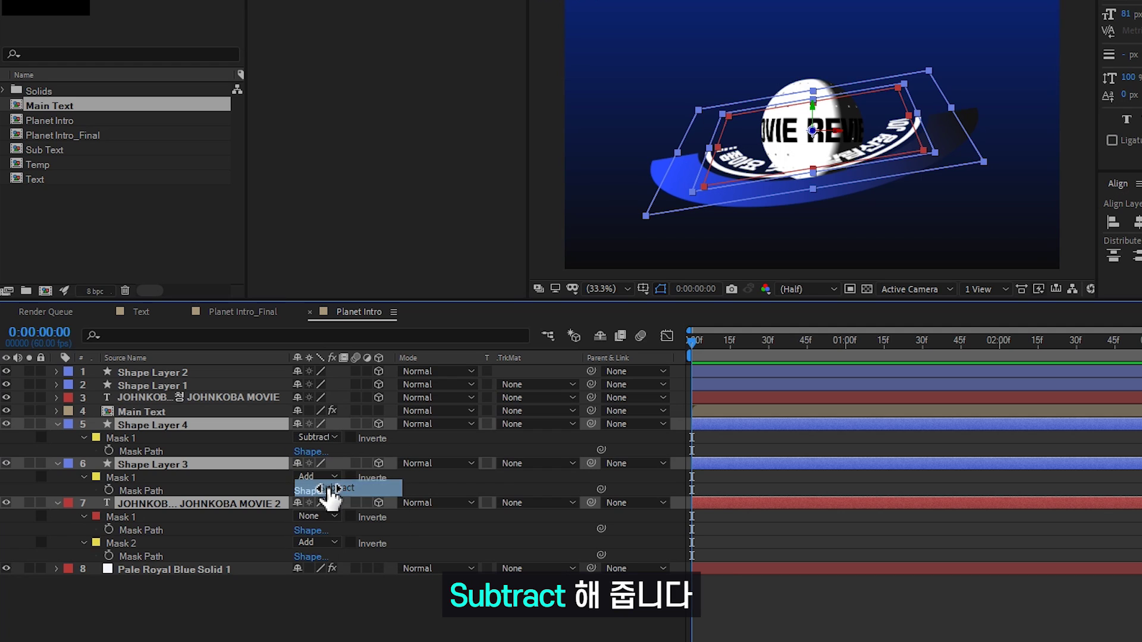
{"action": "left_click", "coordinate": [324, 477]}
{"action": "left_click", "coordinate": [324, 527]}
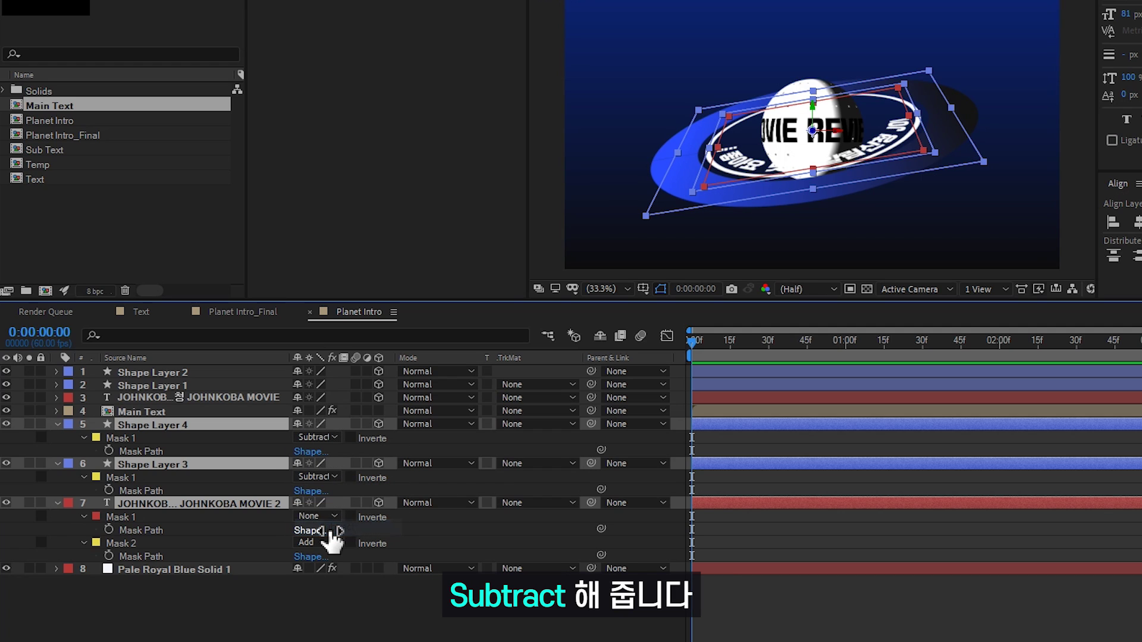
{"action": "left_click", "coordinate": [139, 543]}
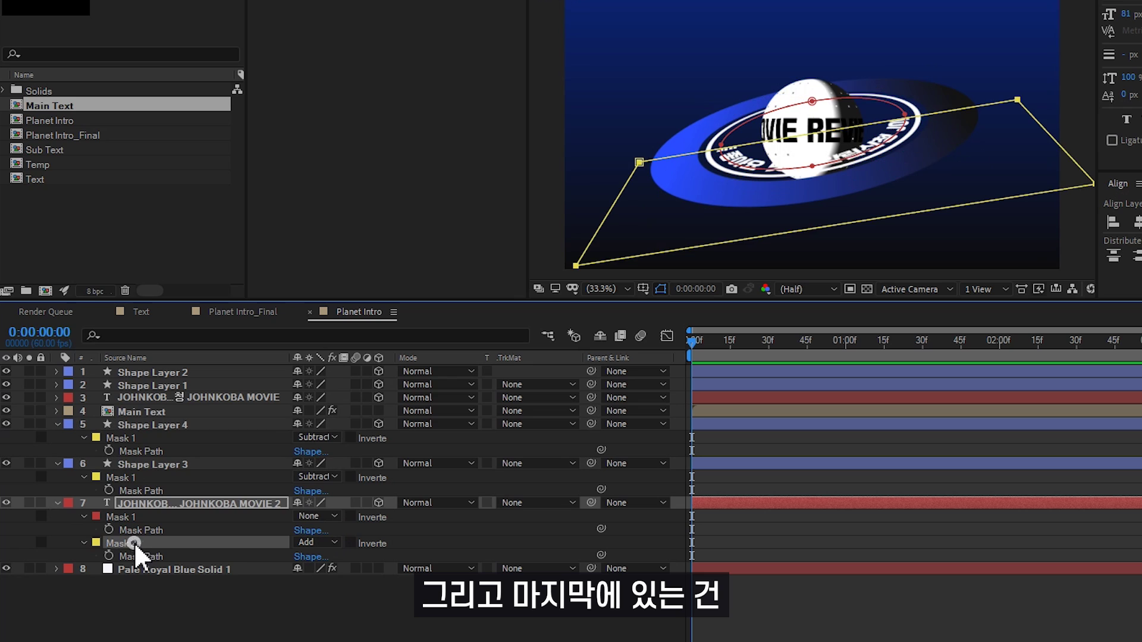
{"action": "left_click", "coordinate": [315, 542]}
{"action": "left_click", "coordinate": [328, 593]}
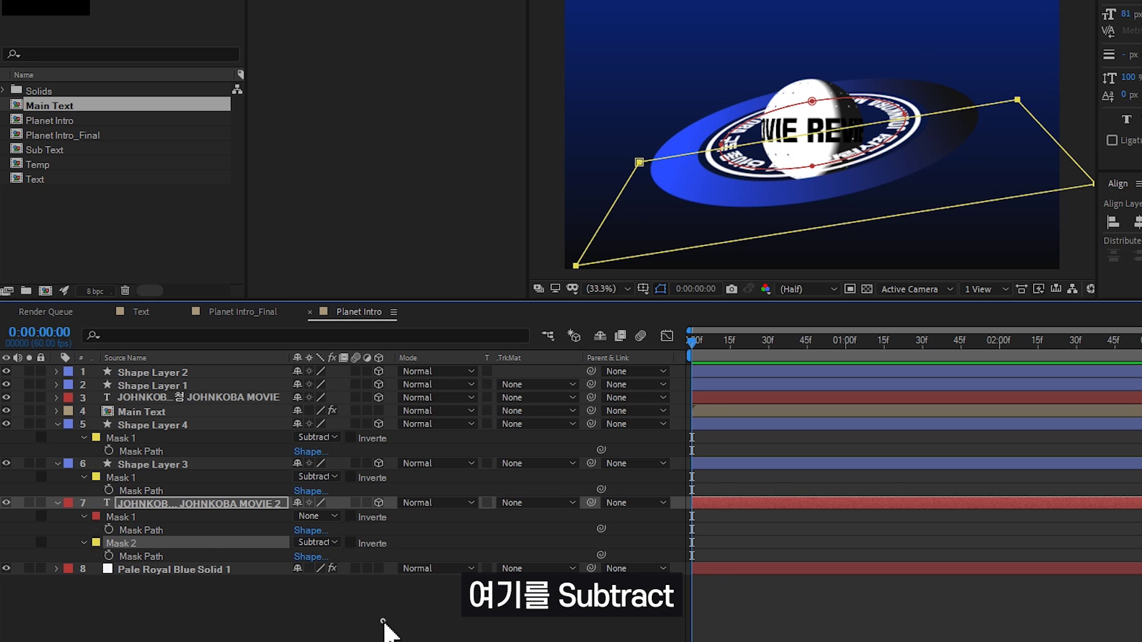
{"action": "left_click", "coordinate": [384, 630]}
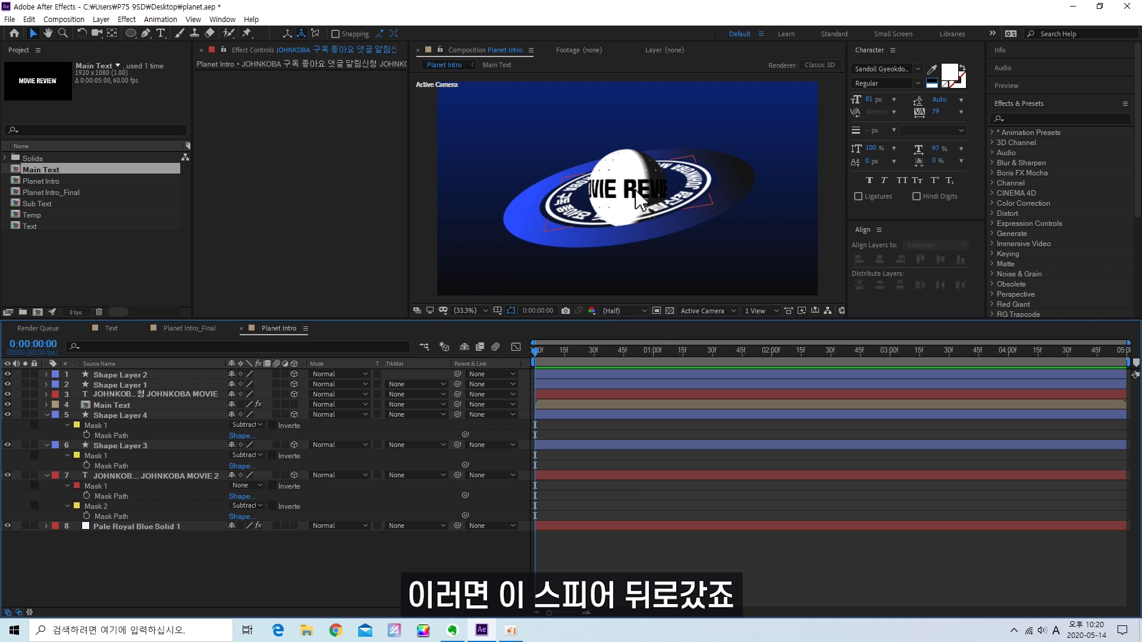
{"action": "key", "text": "u"}
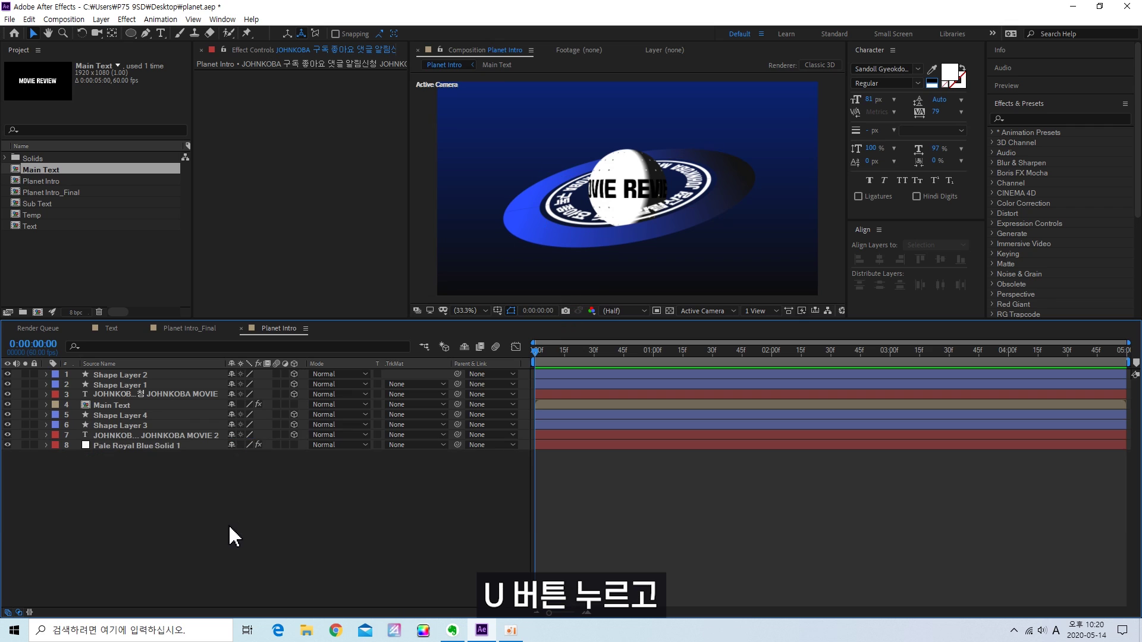
- Link the duplicated text layer's Orientation to the original ring text layer's Orientation with an expression
{"action": "left_click", "coordinate": [142, 415]}
{"action": "left_click", "coordinate": [113, 435]}
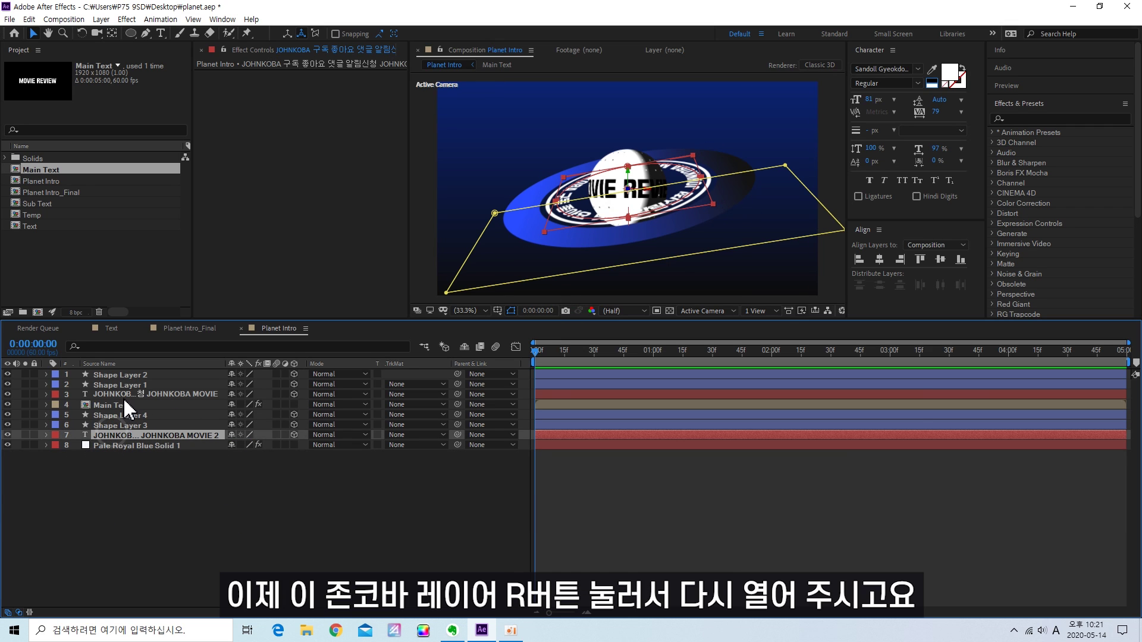
{"action": "left_click", "coordinate": [125, 395], "text": "ctrl"}
{"action": "key", "text": "r"}
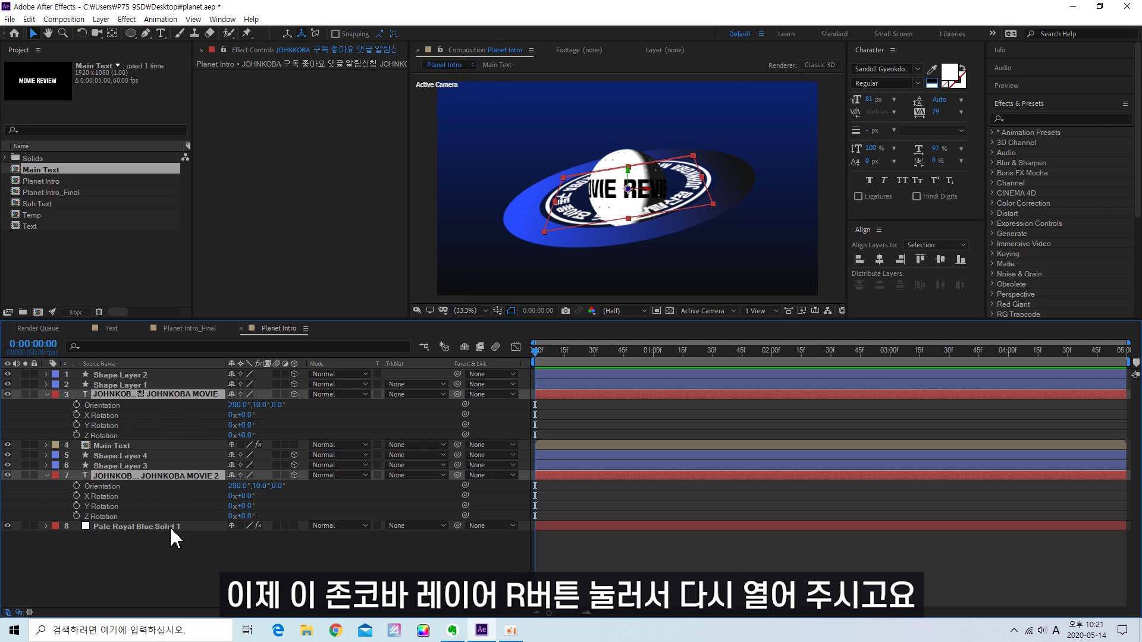
{"action": "left_click", "coordinate": [149, 560]}
{"action": "left_click", "coordinate": [131, 475]}
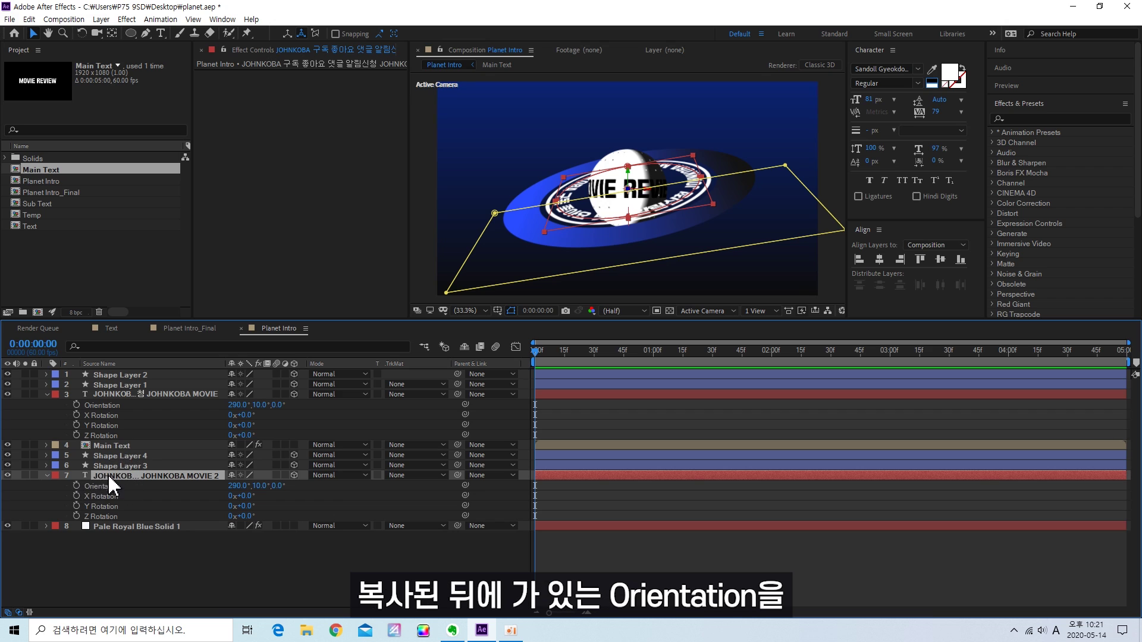
{"action": "left_click", "coordinate": [78, 486], "text": "alt"}
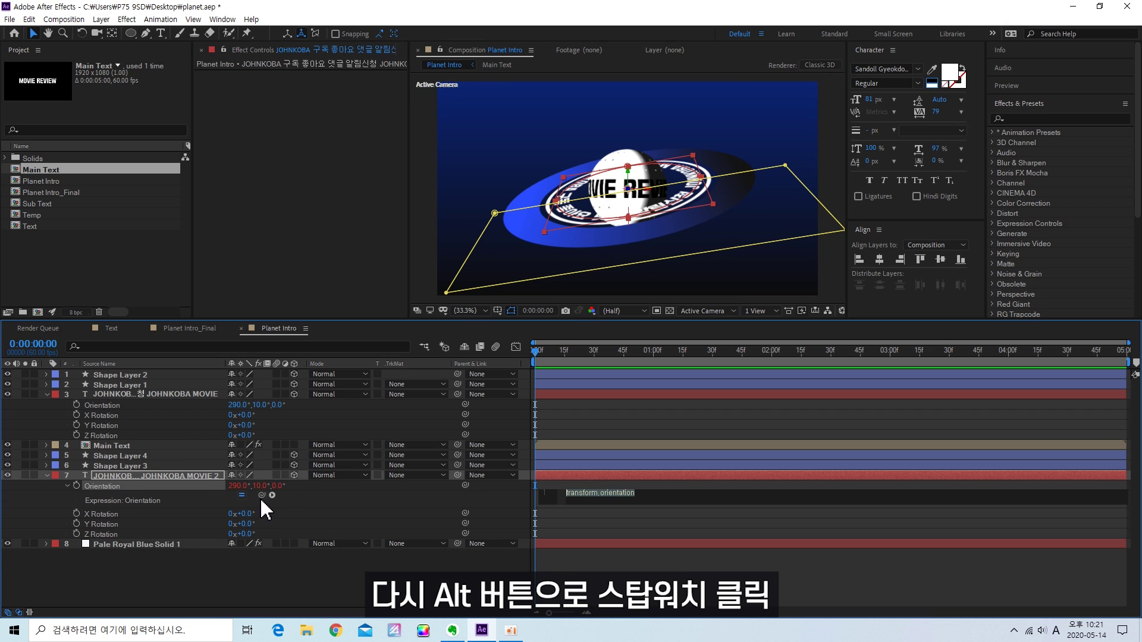
{"action": "left_click_drag", "start_coordinate": [261, 494], "coordinate": [110, 411]}
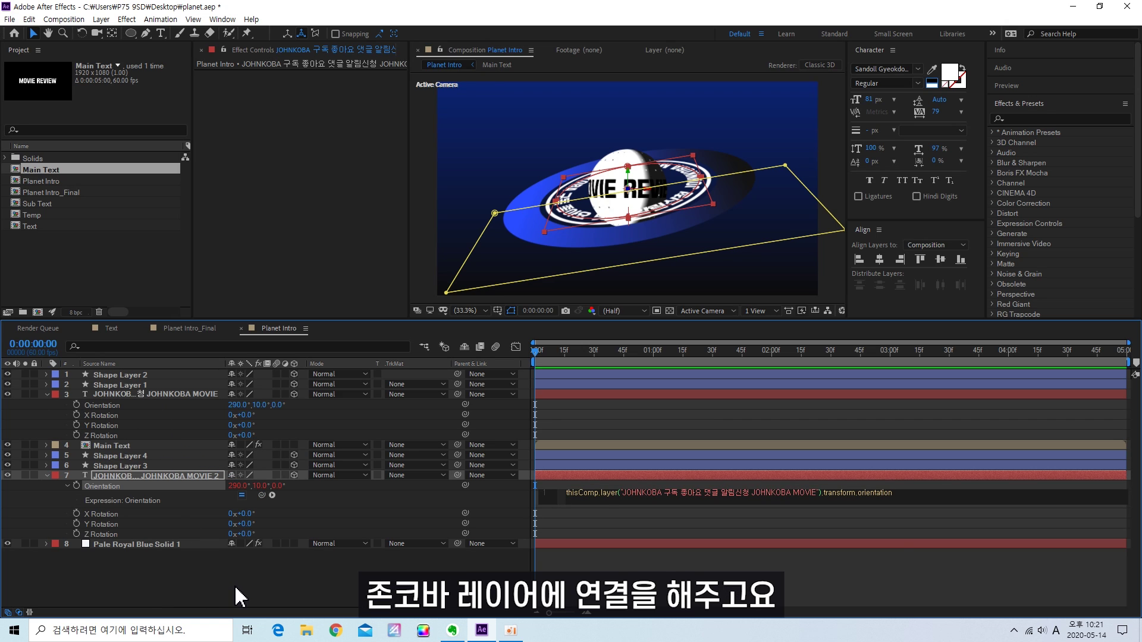
{"action": "key", "text": "Return"}
{"action": "left_click", "coordinate": [243, 595]}
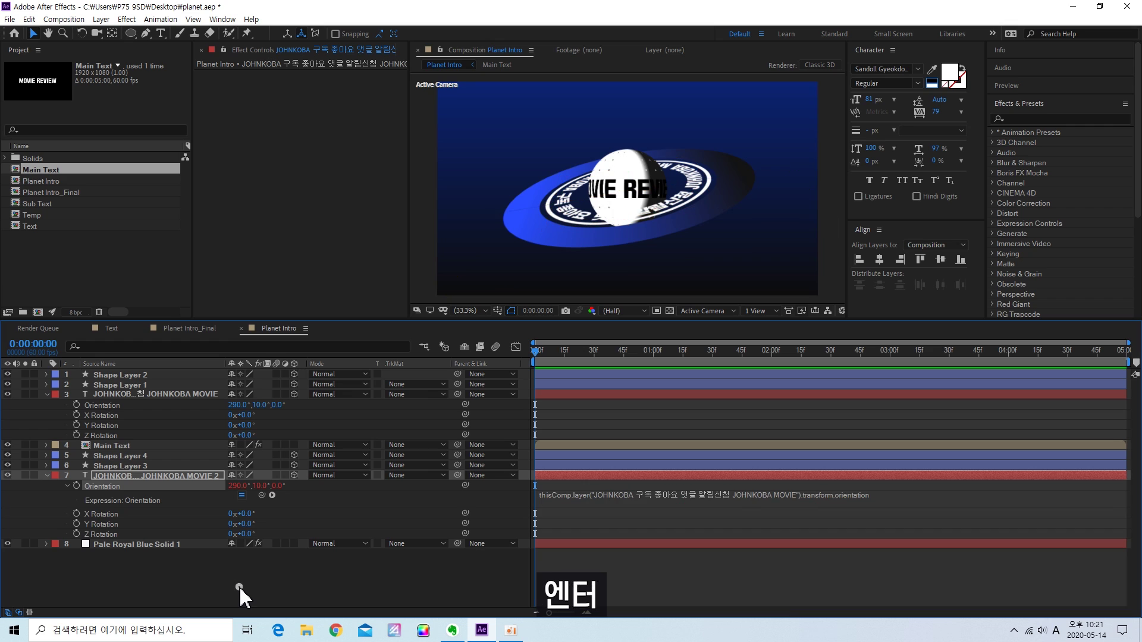
{"action": "key", "text": "u"}
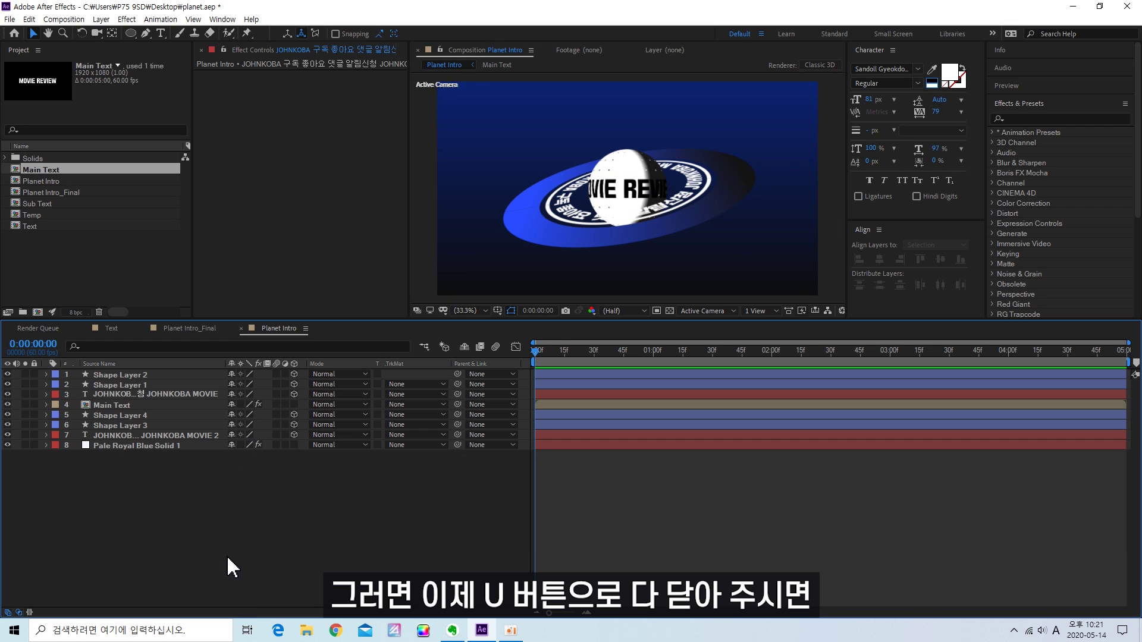
- Try out different Orientation values on the front ring text layer to tilt all linked rings together
{"action": "left_click", "coordinate": [134, 395]}
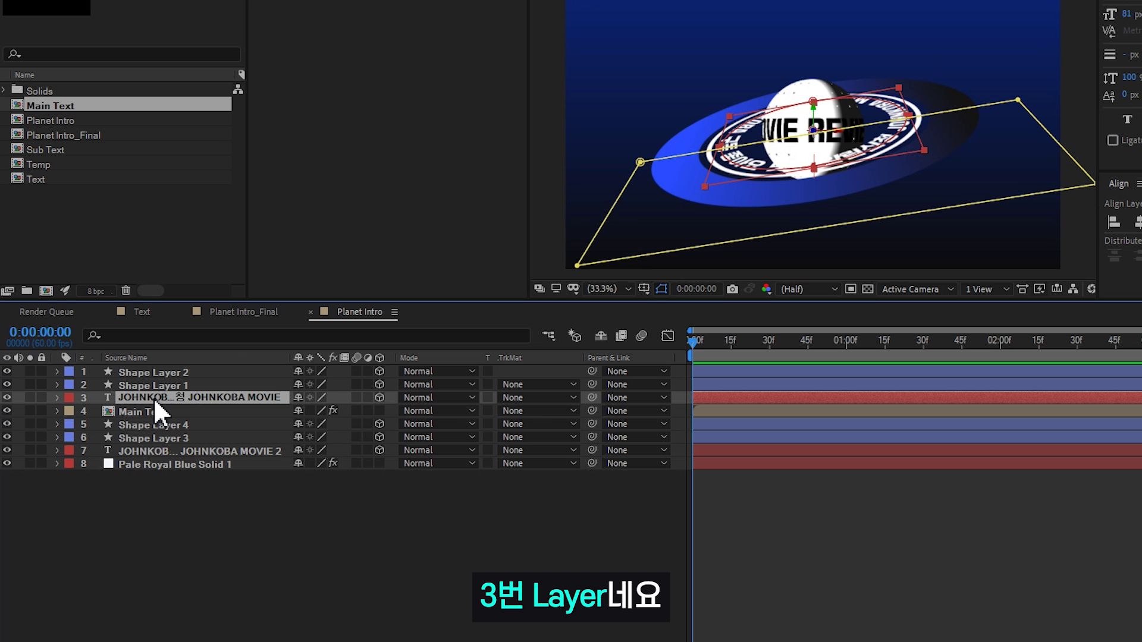
{"action": "key", "text": "r"}
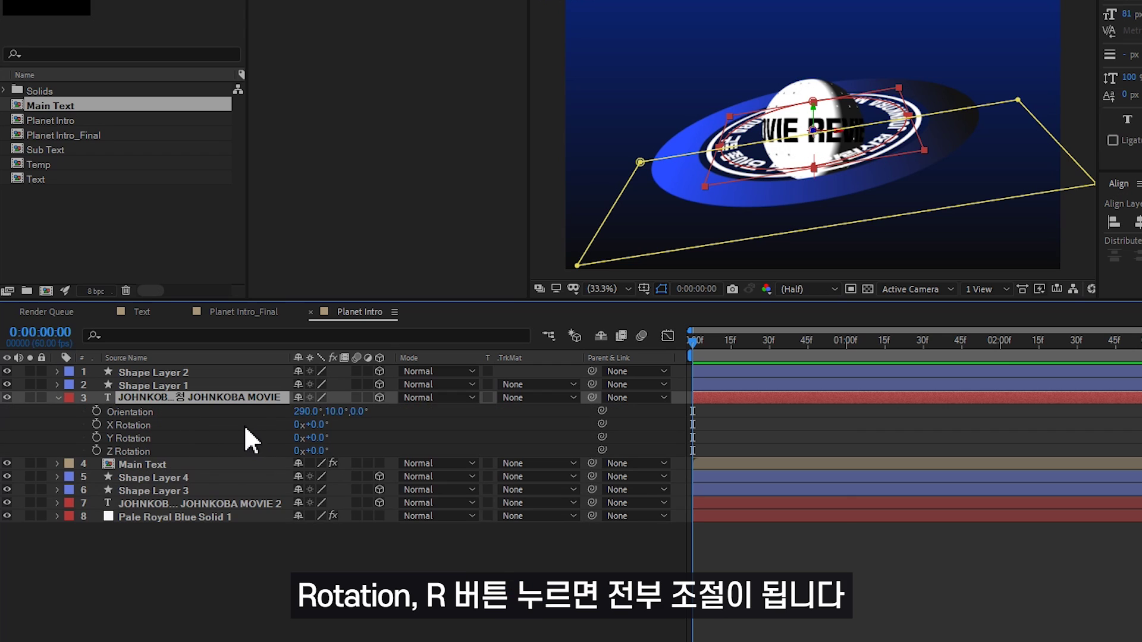
{"action": "left_click_drag", "start_coordinate": [333, 411], "coordinate": [324, 438]}
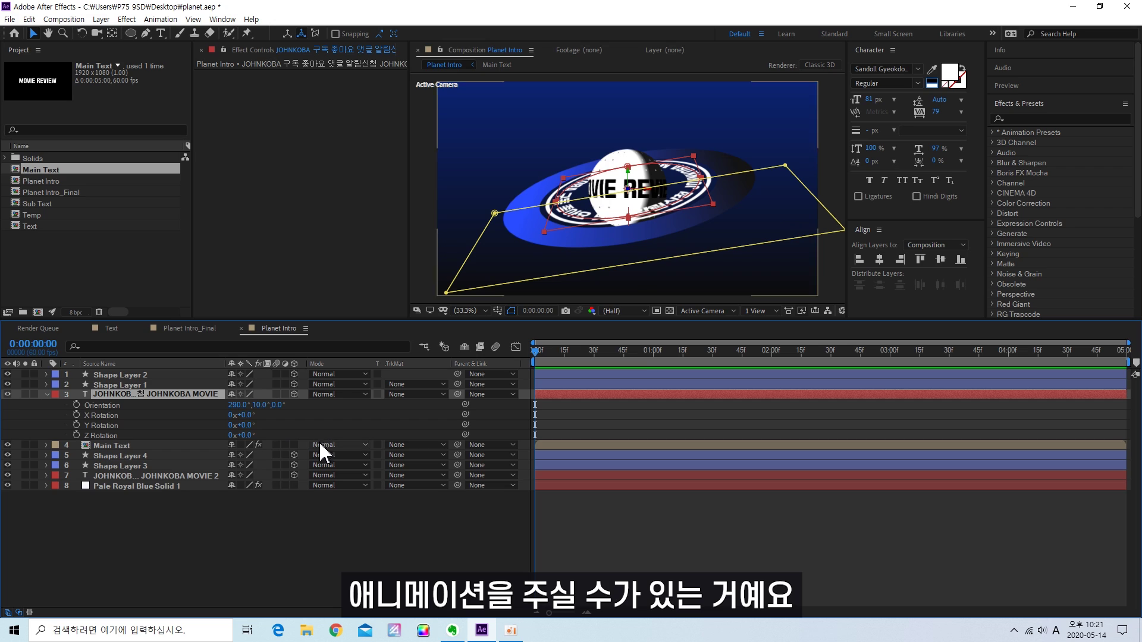
{"action": "left_click", "coordinate": [247, 548]}
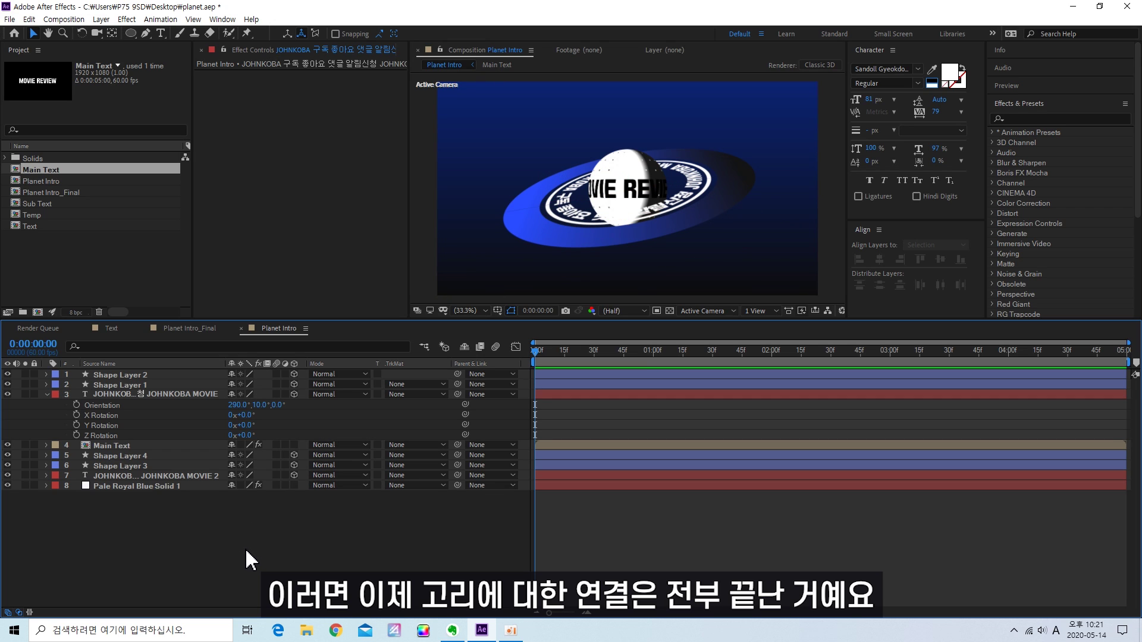
- Add a null object and parent the four shape layers, both ring text layers and Main Text to it
{"action": "left_click", "coordinate": [150, 404]}
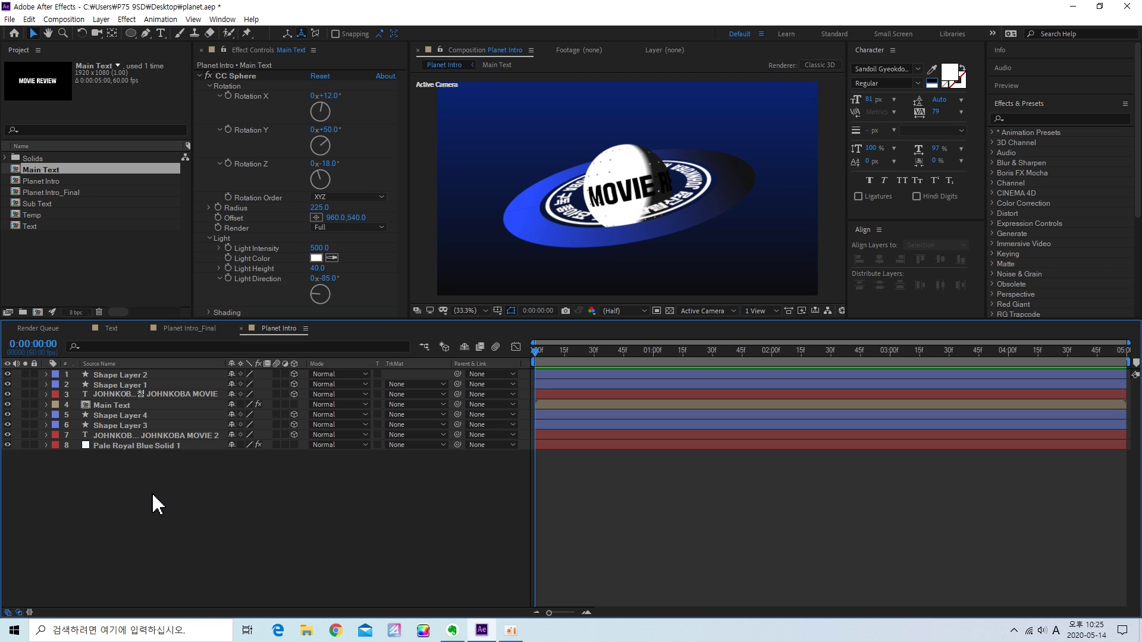
{"action": "right_click", "coordinate": [178, 495]}
{"action": "mouse_move", "coordinate": [261, 365]}
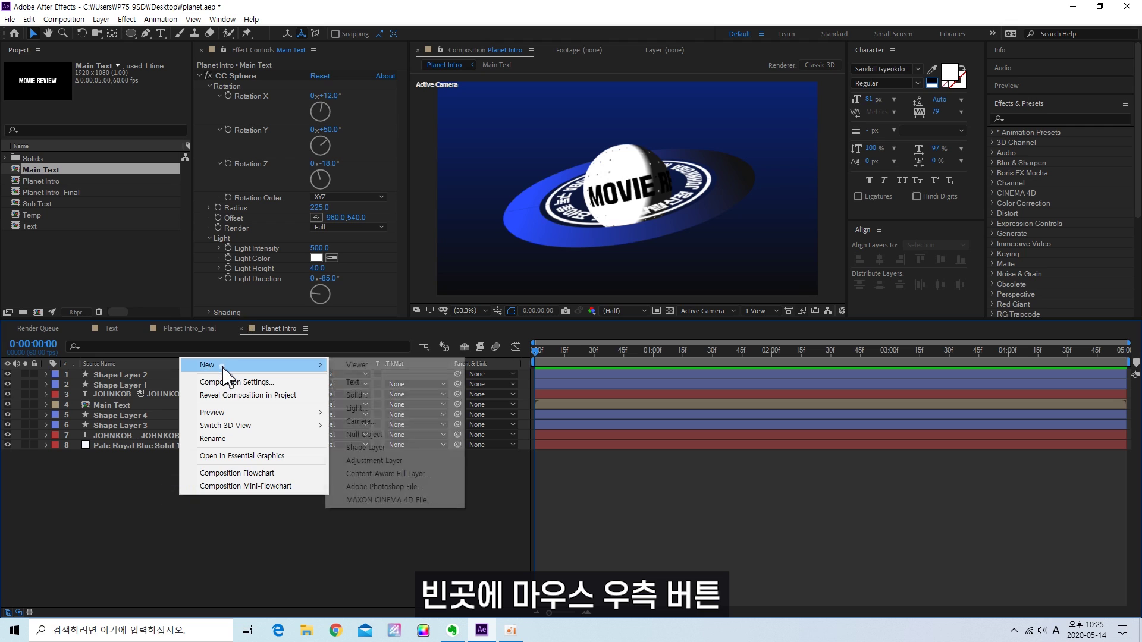
{"action": "left_click", "coordinate": [363, 421]}
{"action": "left_click", "coordinate": [144, 385]}
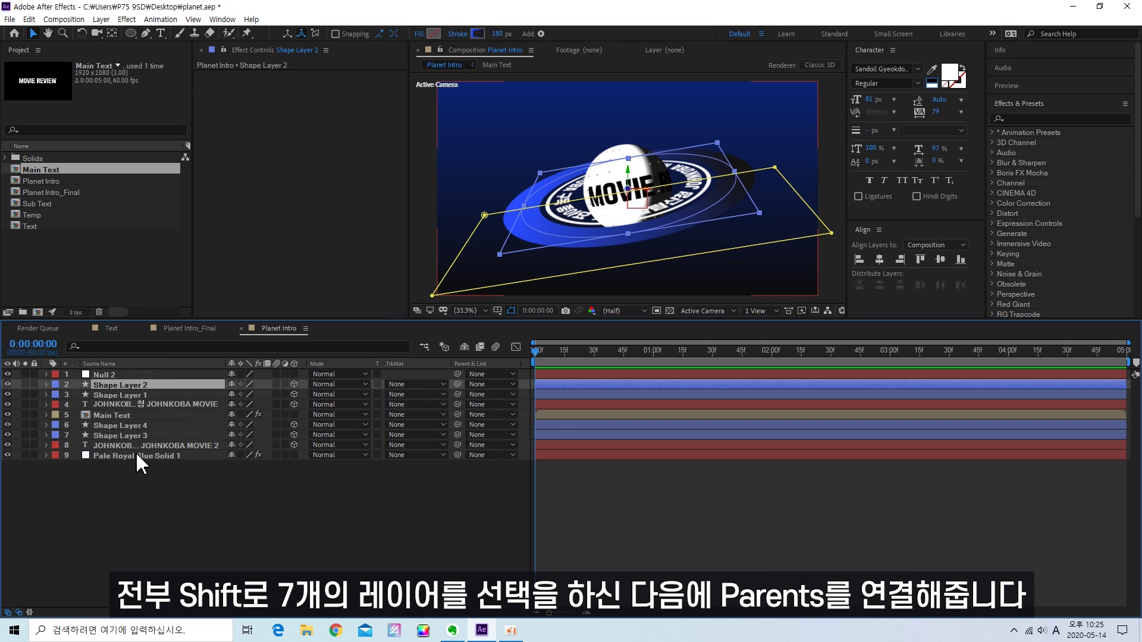
{"action": "left_click", "coordinate": [141, 445], "text": "shift"}
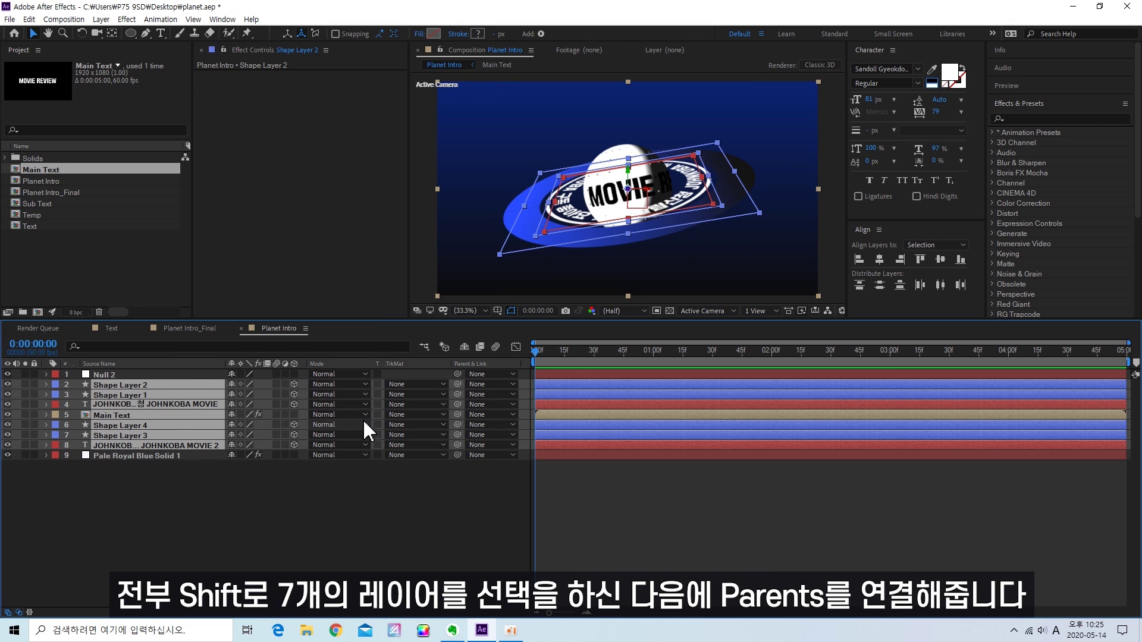
{"action": "left_click_drag", "start_coordinate": [457, 384], "coordinate": [134, 376]}
- Enlarge the whole planet by setting the Null 2 layer's Scale to 112%
{"action": "left_click", "coordinate": [134, 376]}
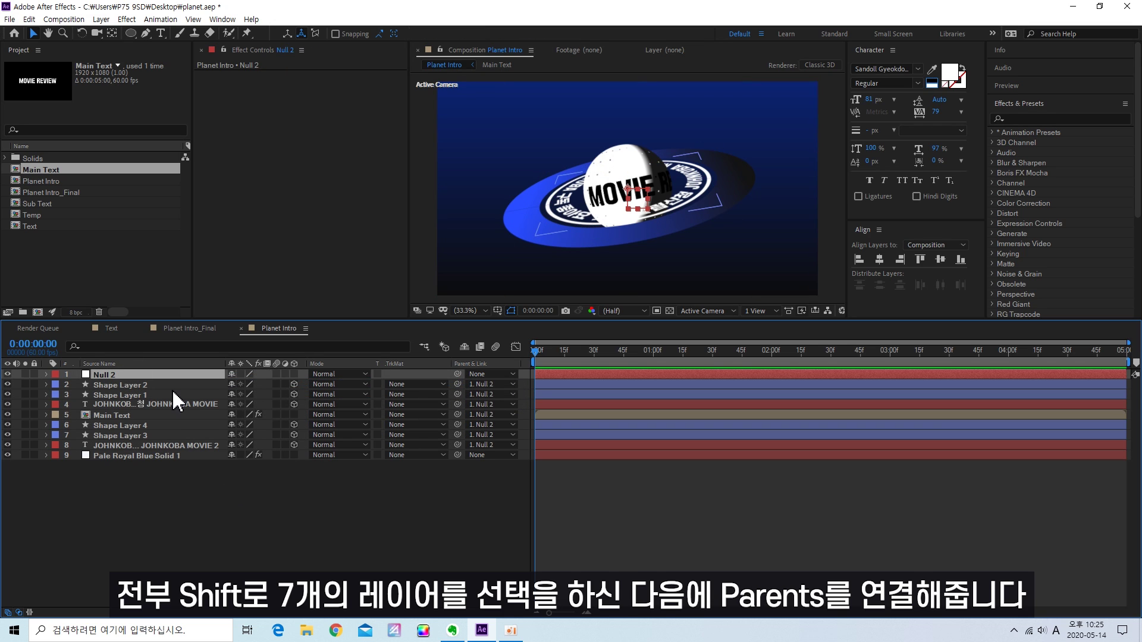
{"action": "left_click", "coordinate": [156, 375]}
{"action": "key", "text": "s"}
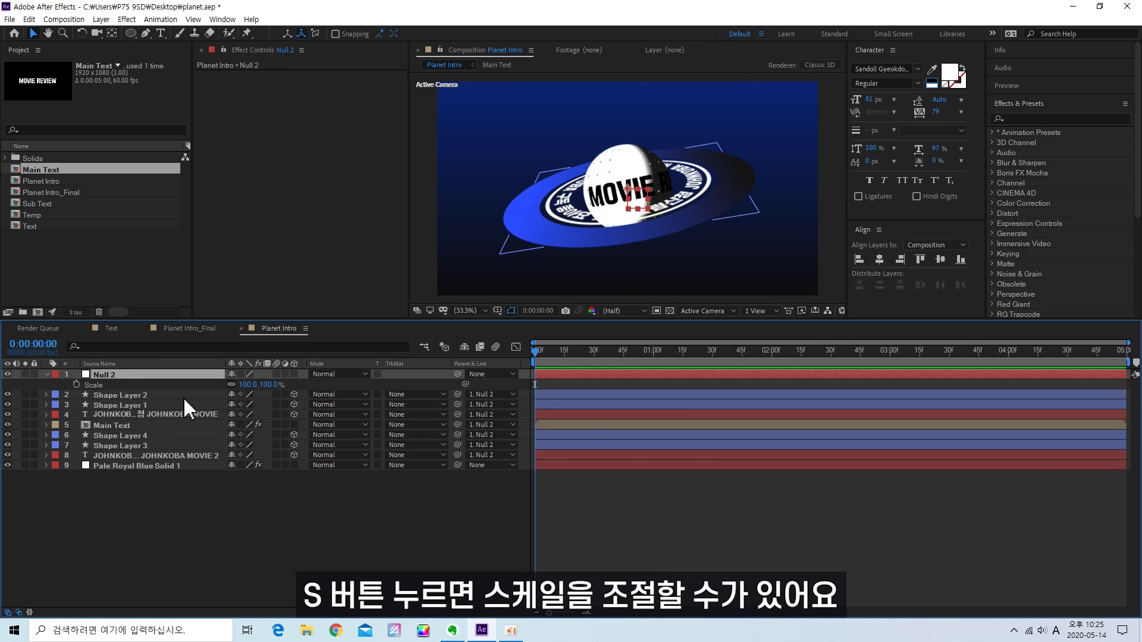
{"action": "left_click_drag", "start_coordinate": [251, 386], "coordinate": [265, 385]}
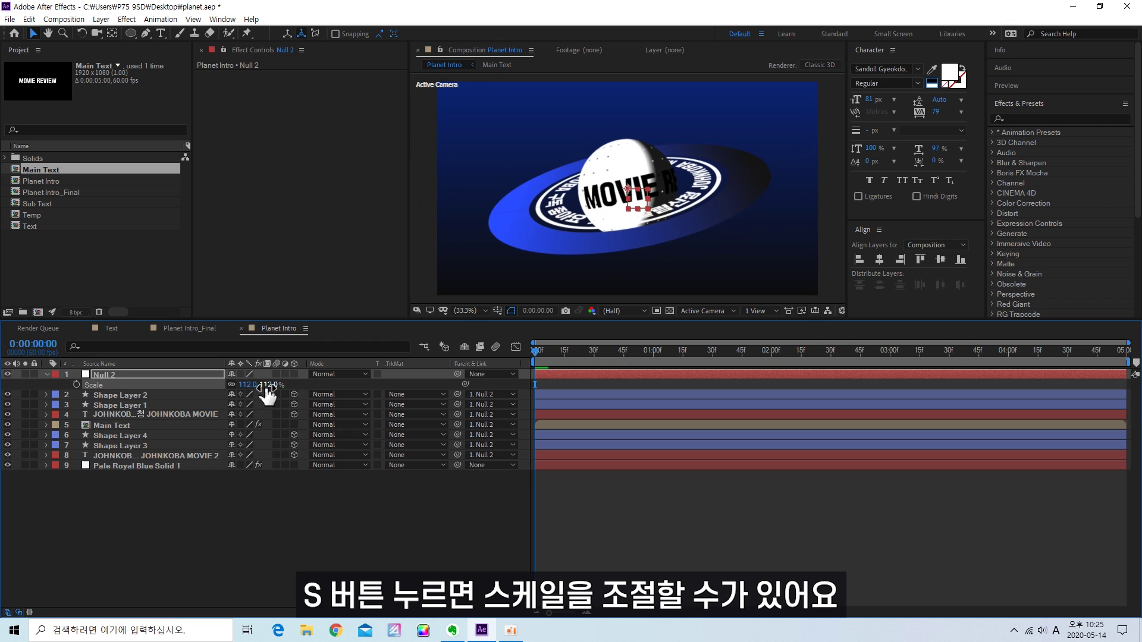
- Undo the last Null 2 scale change and keyframe its Scale at 500% on the first frame
{"action": "key", "text": "ctrl+z"}
{"action": "left_click", "coordinate": [76, 385]}
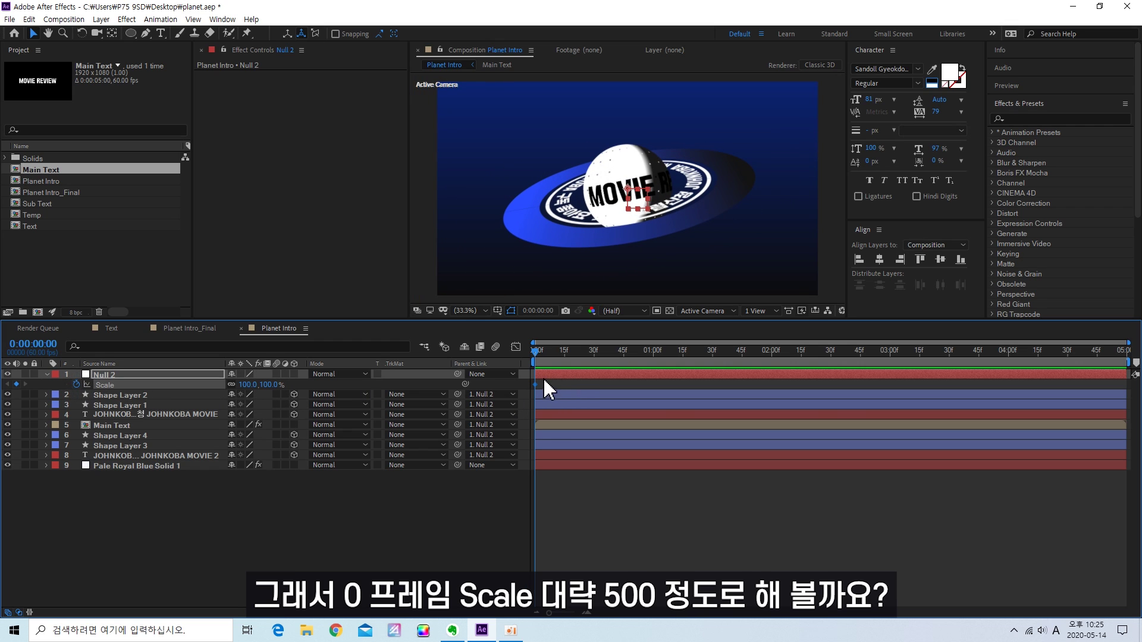
{"action": "left_click", "coordinate": [247, 385]}
{"action": "type", "text": "500"}
{"action": "key", "text": "Return"}
- Add a 100% Scale keyframe for Null 2 at frame 15
{"action": "left_click_drag", "start_coordinate": [546, 356], "coordinate": [567, 361]}
{"action": "left_click", "coordinate": [248, 385]}
{"action": "type", "text": "10"}
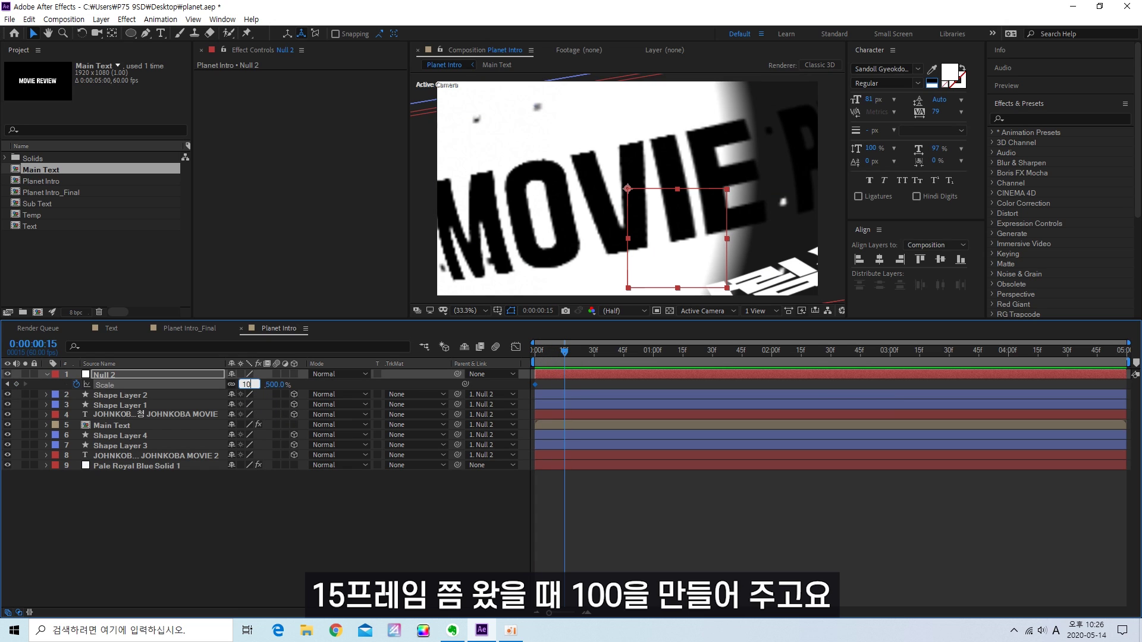
{"action": "type", "text": "0"}
{"action": "key", "text": "Return"}
- Add a 110% Scale keyframe for Null 2 at 0:00:02:30
{"action": "left_click_drag", "start_coordinate": [773, 356], "coordinate": [833, 369]}
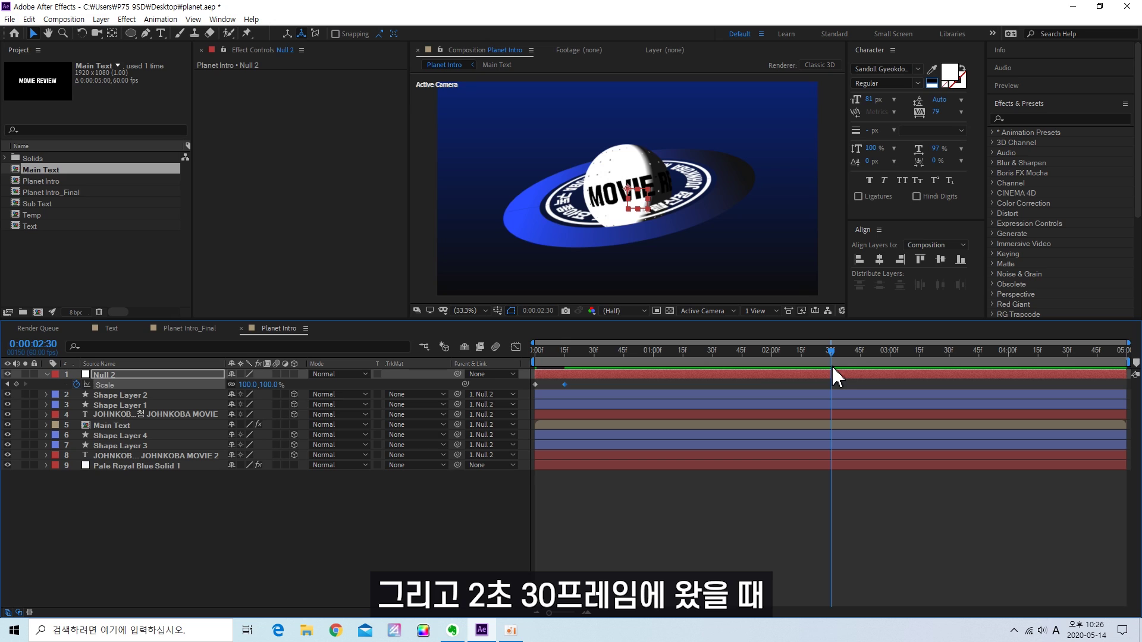
{"action": "left_click", "coordinate": [248, 385]}
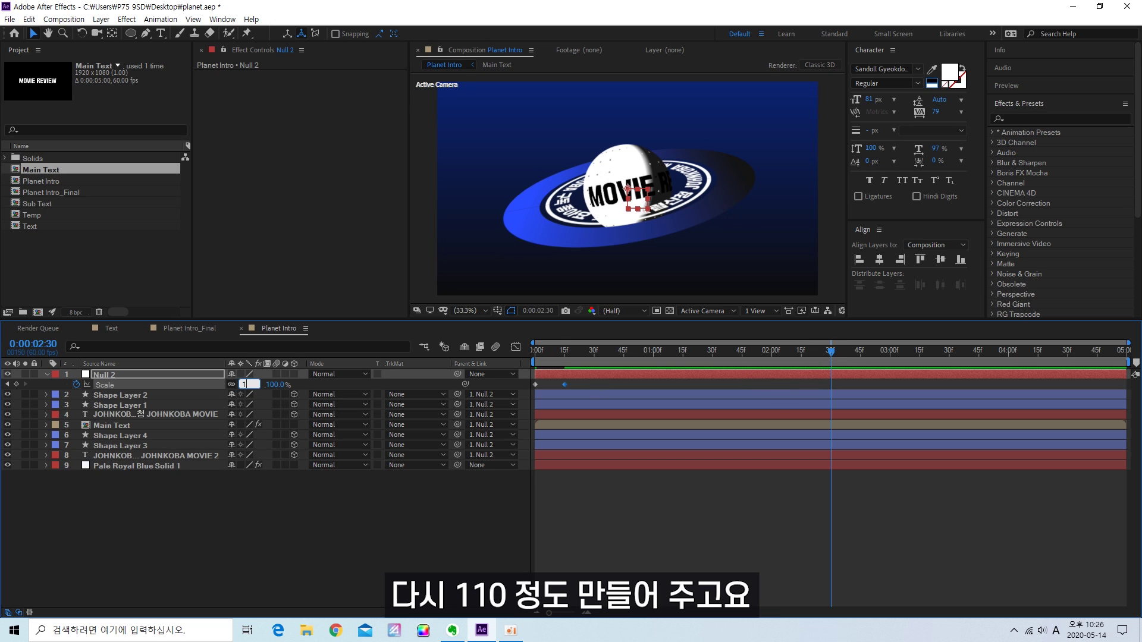
{"action": "type", "text": "110"}
{"action": "key", "text": "Return"}
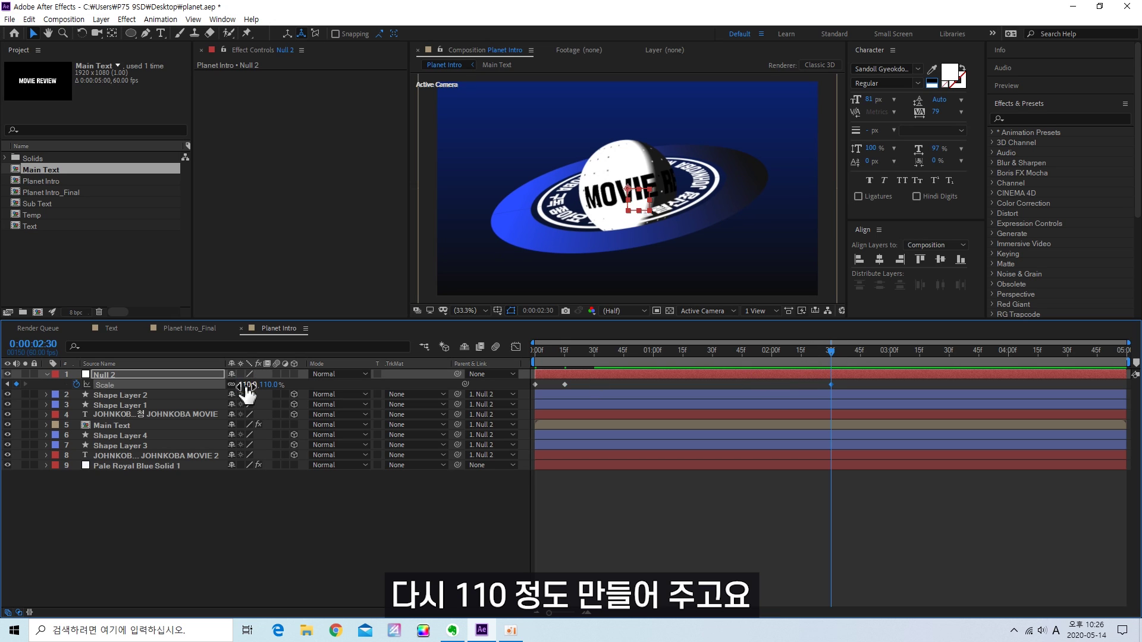
- Add a 100% Scale keyframe for Null 2 on the last frame, 0:00:04:59
{"action": "left_click_drag", "start_coordinate": [926, 354], "coordinate": [1124, 355]}
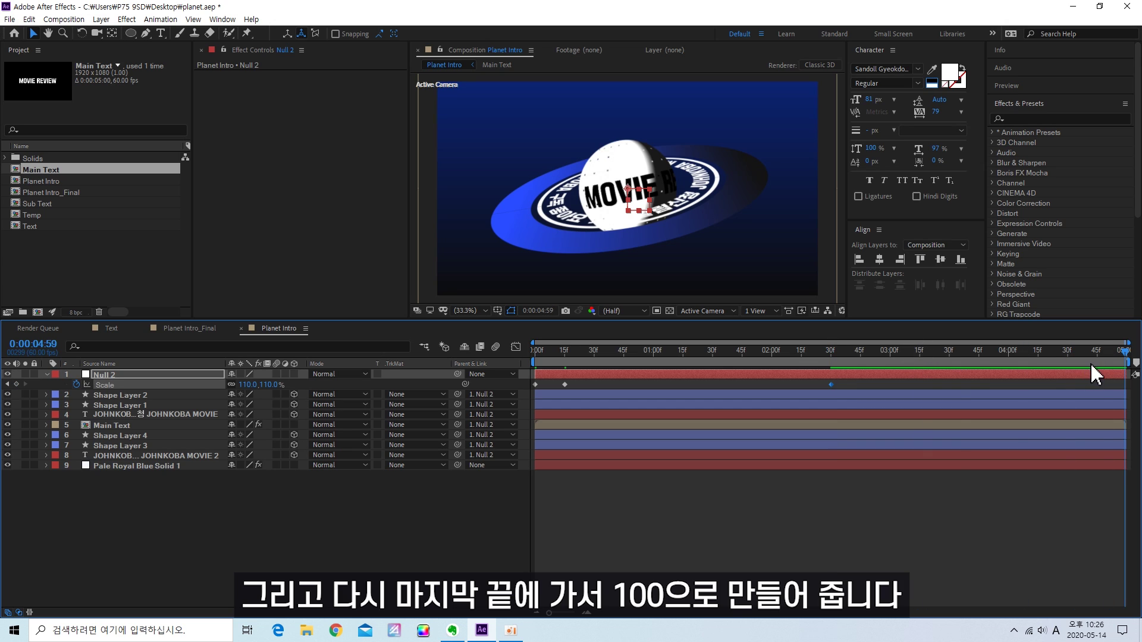
{"action": "left_click", "coordinate": [245, 386]}
{"action": "type", "text": "100"}
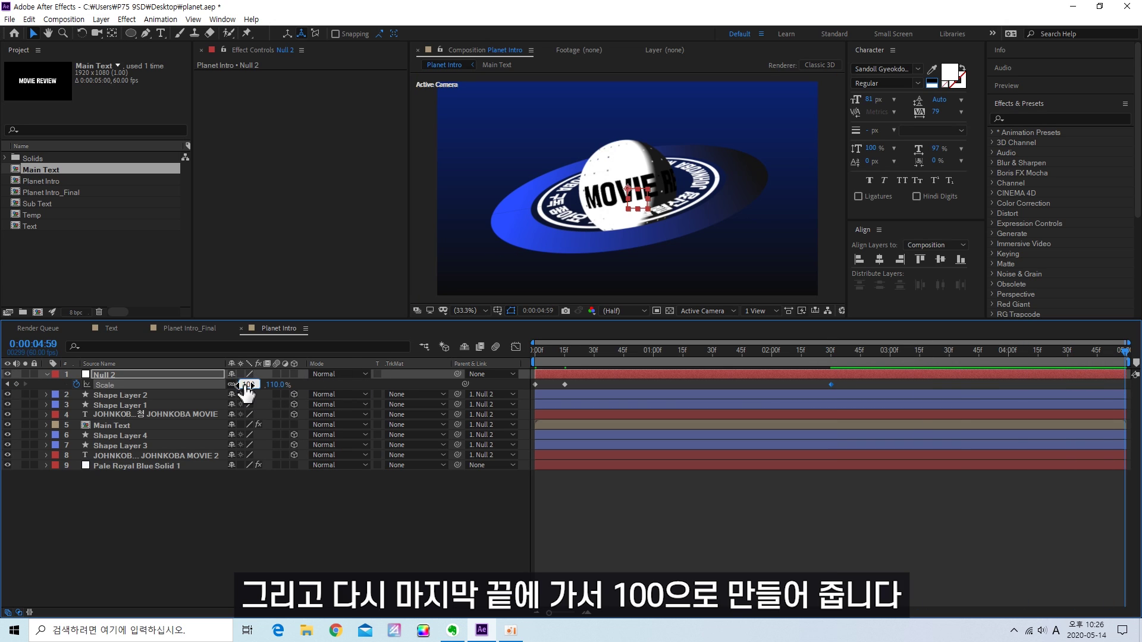
{"action": "key", "text": "Return"}
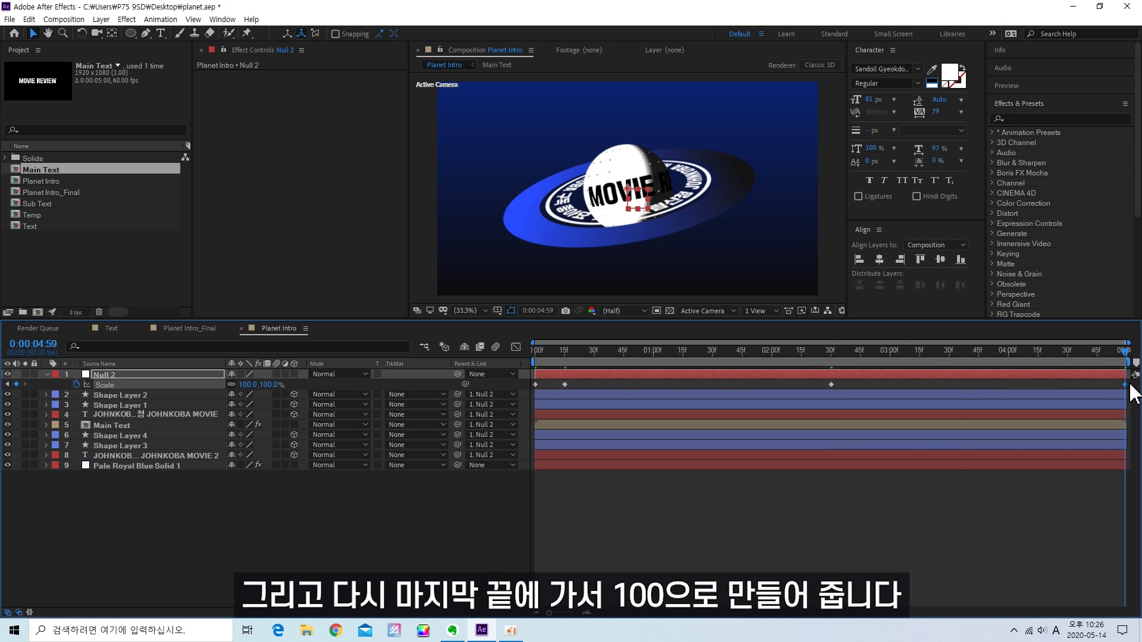
- Apply Easy Ease to all of Null 2's Scale keyframes and display them as a value graph in the Graph Editor
{"action": "left_click_drag", "start_coordinate": [1133, 394], "coordinate": [452, 388]}
{"action": "key", "text": "F9"}
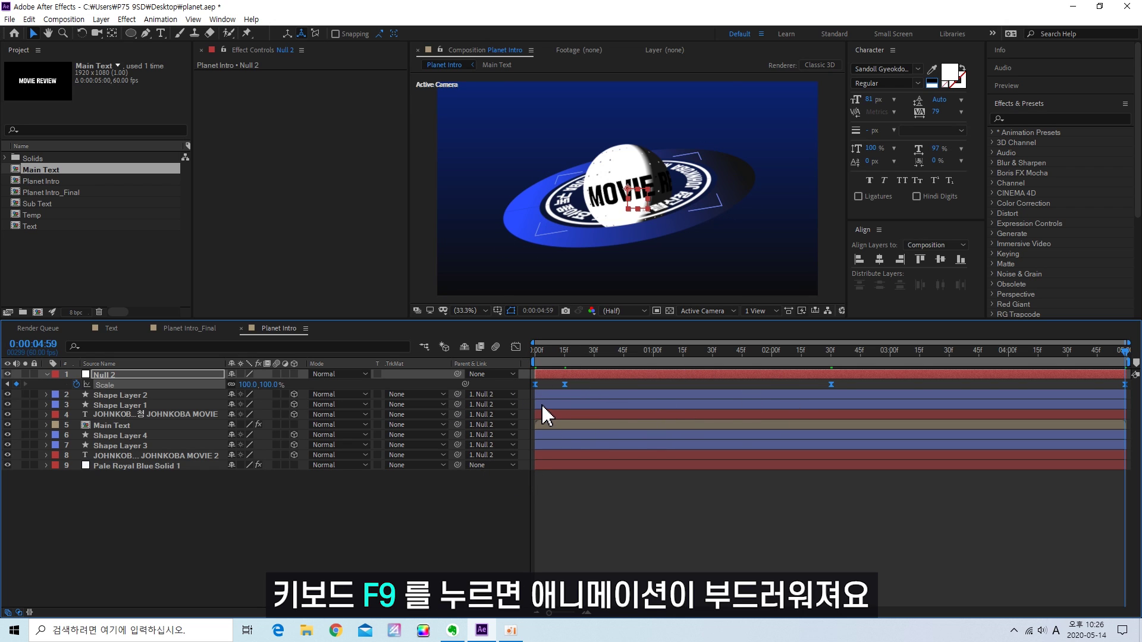
{"action": "left_click", "coordinate": [516, 348]}
{"action": "right_click", "coordinate": [654, 440]}
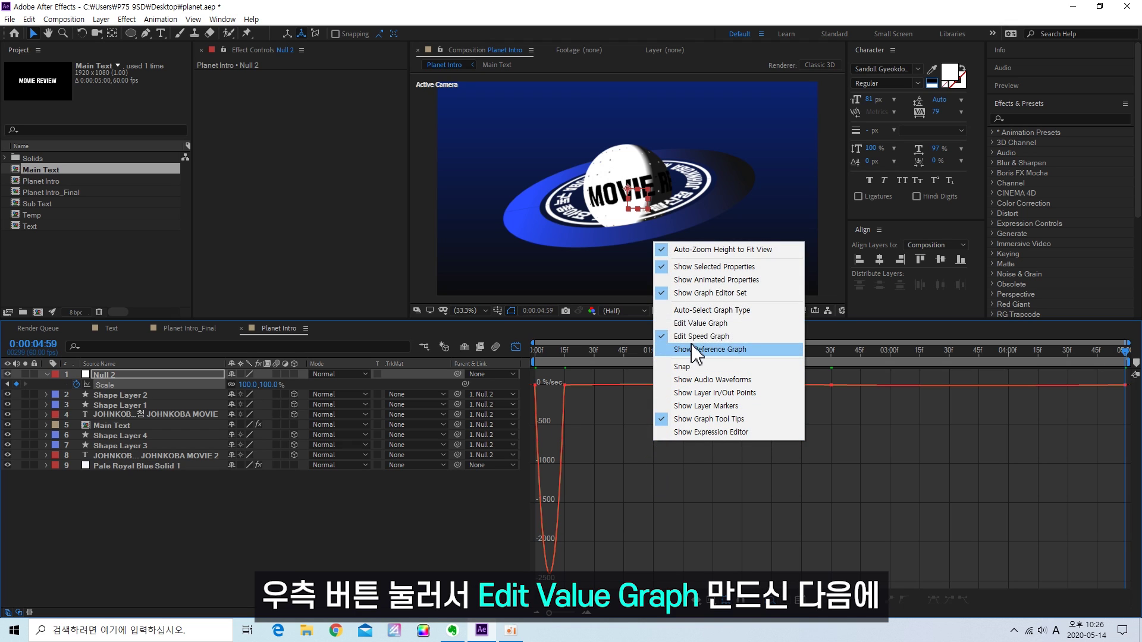
{"action": "left_click", "coordinate": [713, 324]}
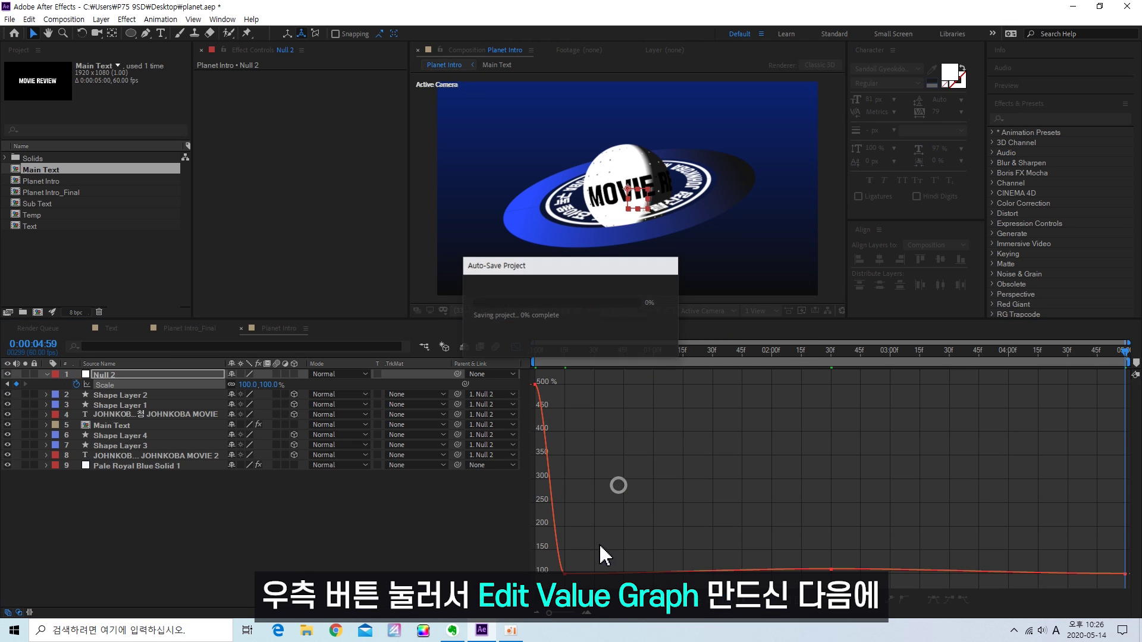
- Reshape the Scale curve around the frame 15 keyframe so it drops steeply, dips below 100% and eases smoothly into the 2:30 keyframe
{"action": "left_click_drag", "start_coordinate": [654, 519], "coordinate": [515, 602]}
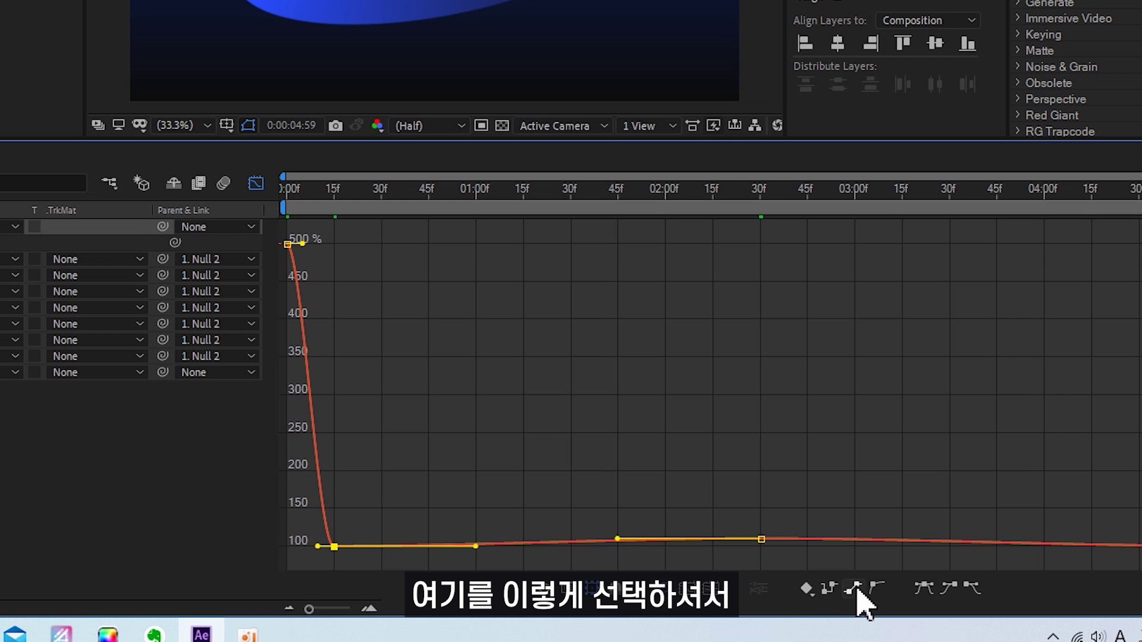
{"action": "left_click", "coordinate": [877, 589]}
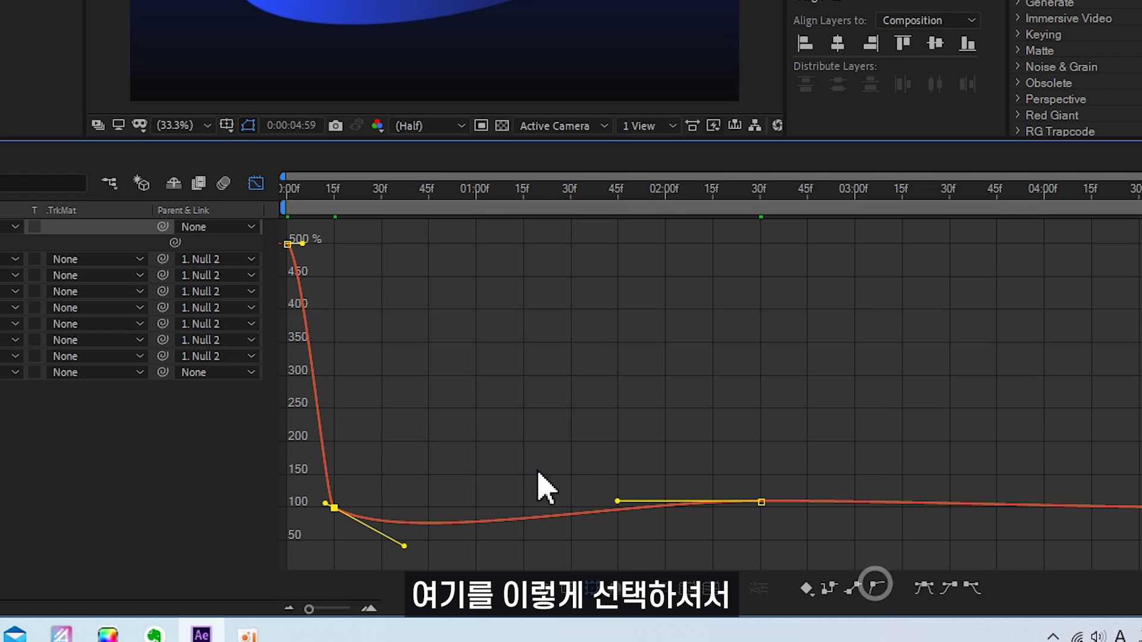
{"action": "left_click_drag", "start_coordinate": [404, 546], "coordinate": [288, 496]}
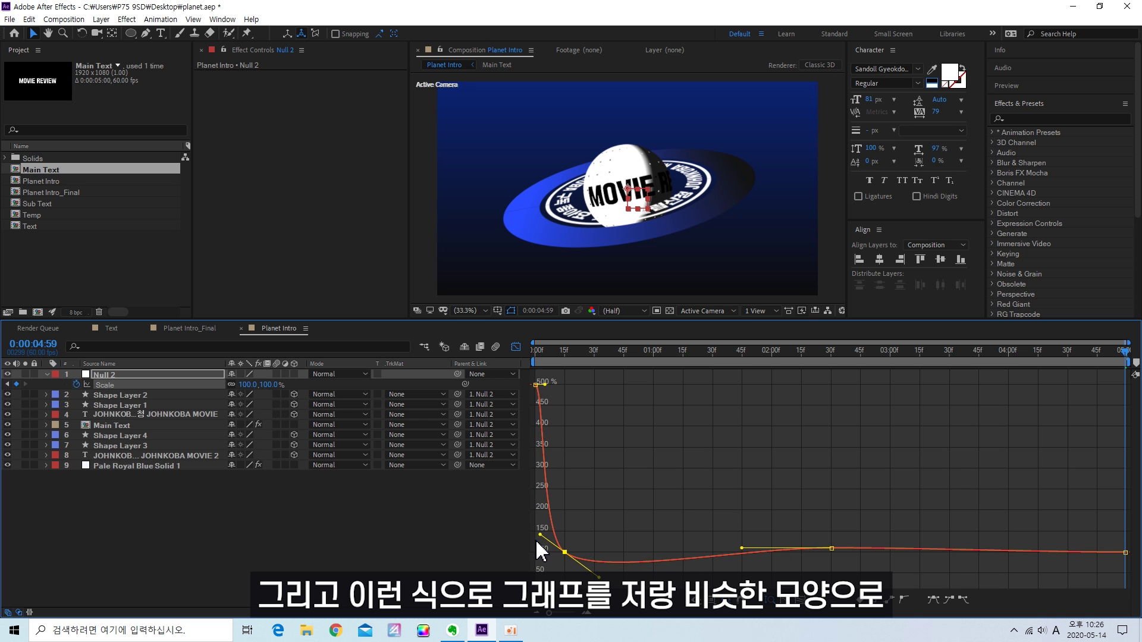
{"action": "left_click", "coordinate": [600, 571]}
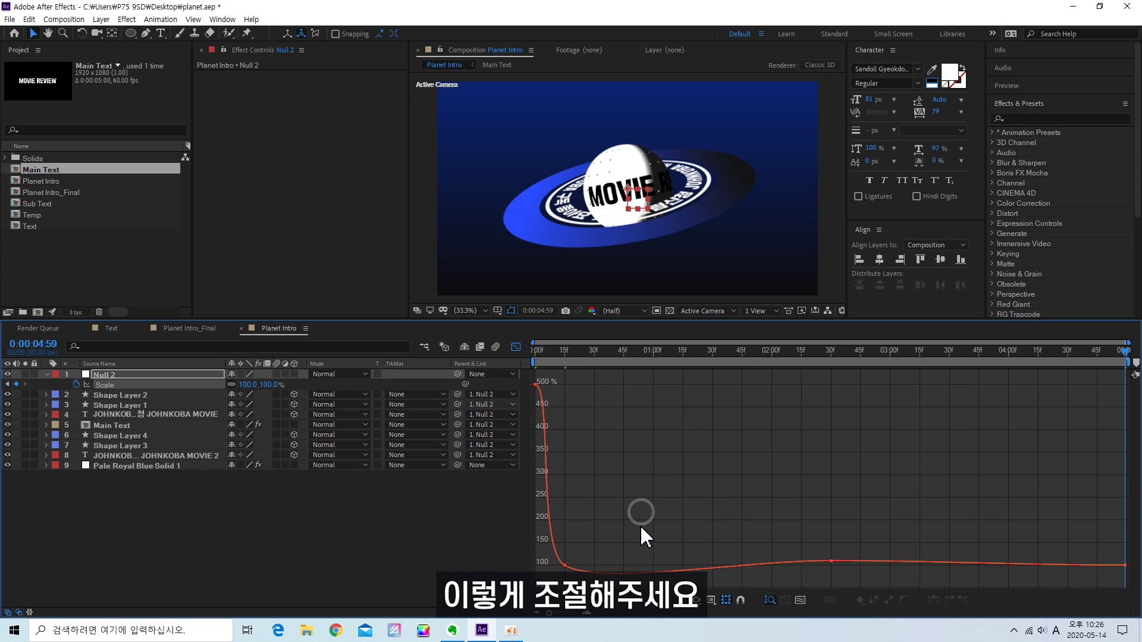
{"action": "double_click", "coordinate": [767, 522]}
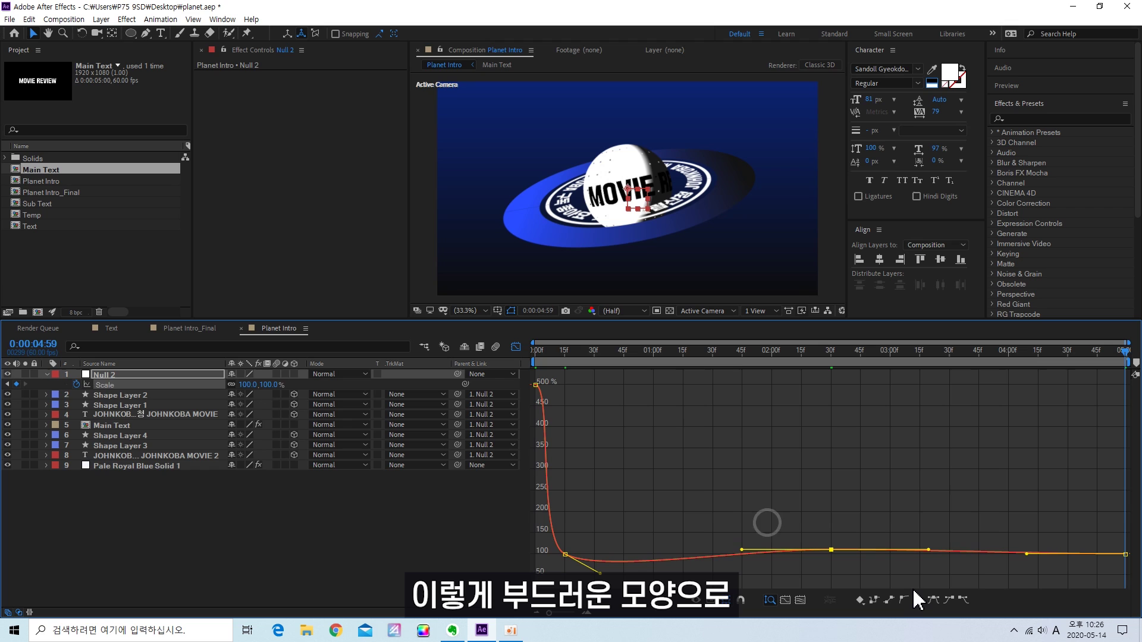
- Leave the Graph Editor and preview the planet's scale animation from the first frame
{"action": "key", "text": "Home"}
{"action": "left_click", "coordinate": [516, 347]}
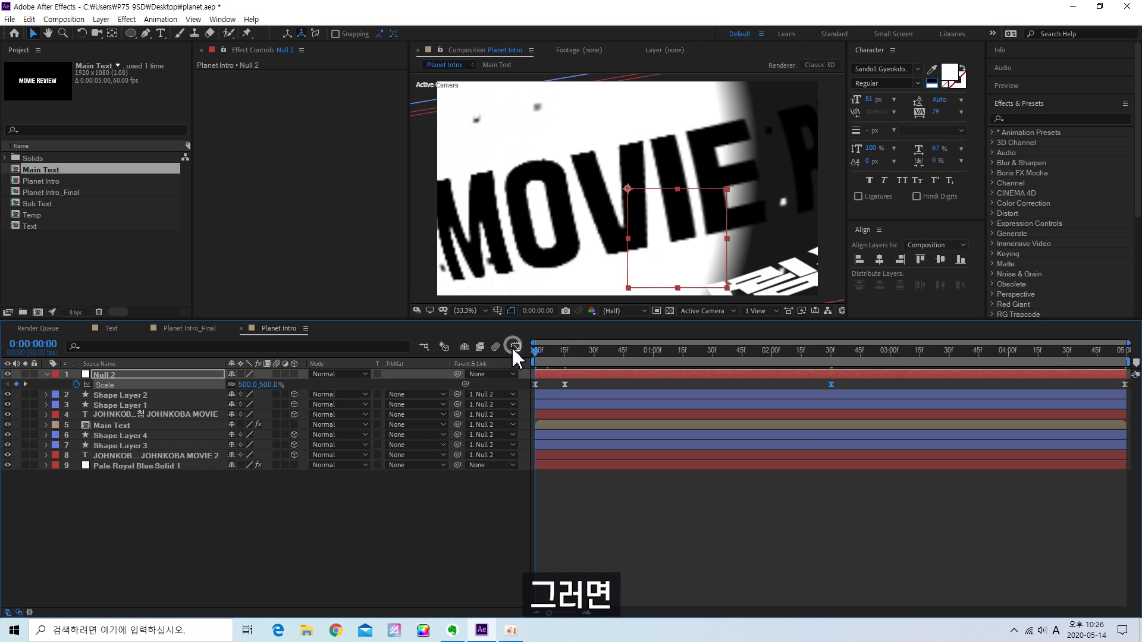
{"action": "left_click", "coordinate": [619, 519]}
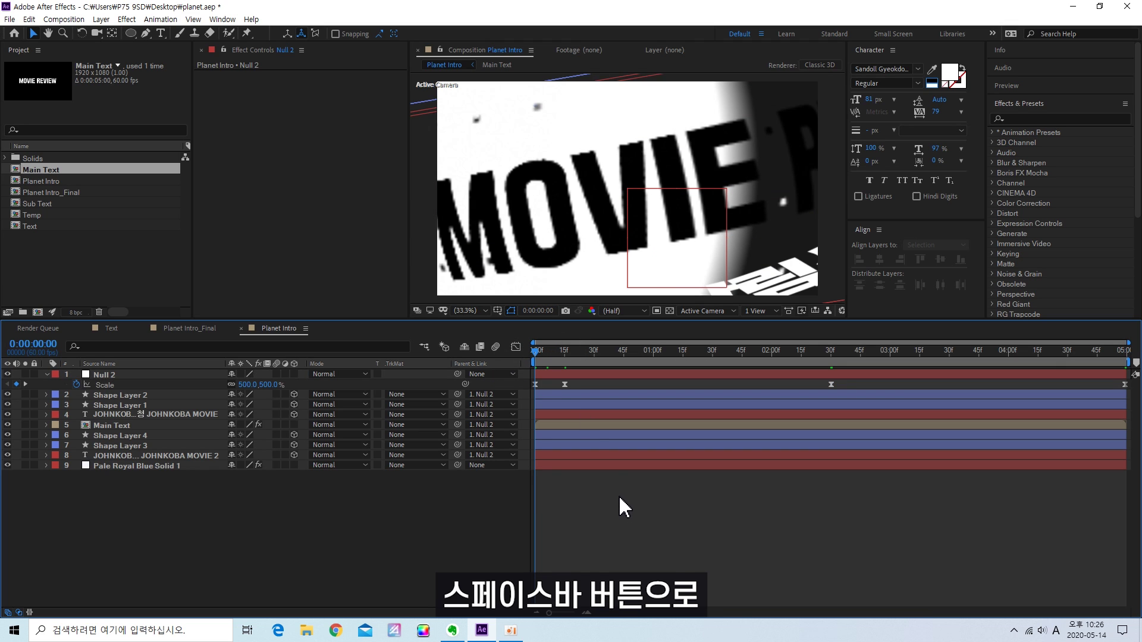
{"action": "key", "text": "space"}
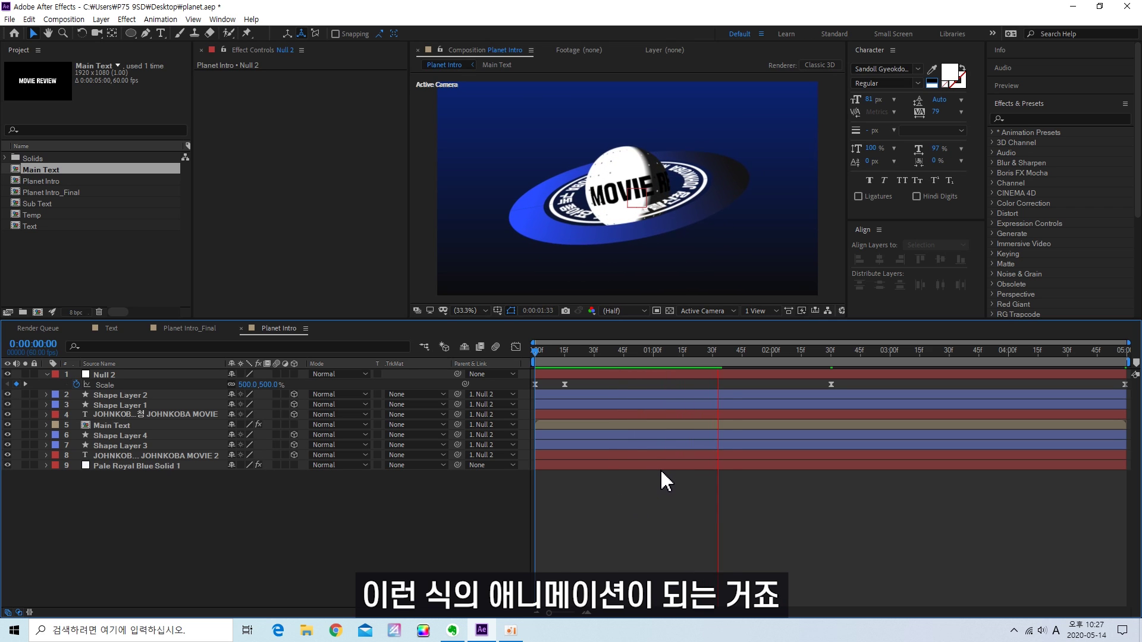
{"action": "left_click", "coordinate": [600, 351]}
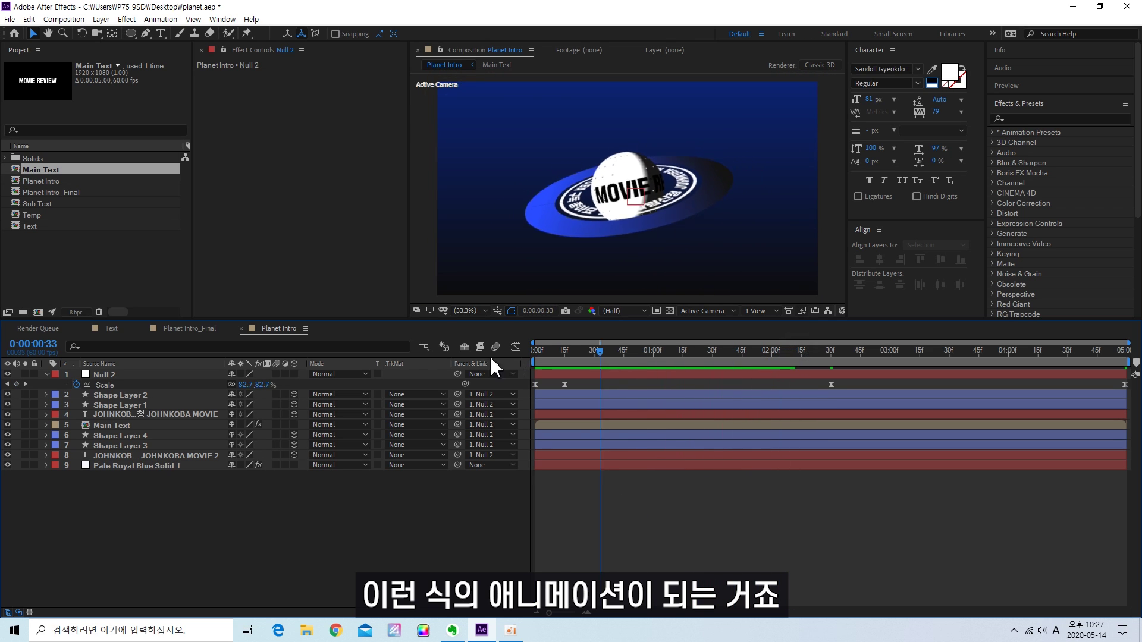
{"action": "left_click", "coordinate": [566, 352]}
- Enable keyframing for CC Sphere Rotation X and Rotation Y on Main Text at the first frame and reveal the keyframes
{"action": "left_click", "coordinate": [116, 425]}
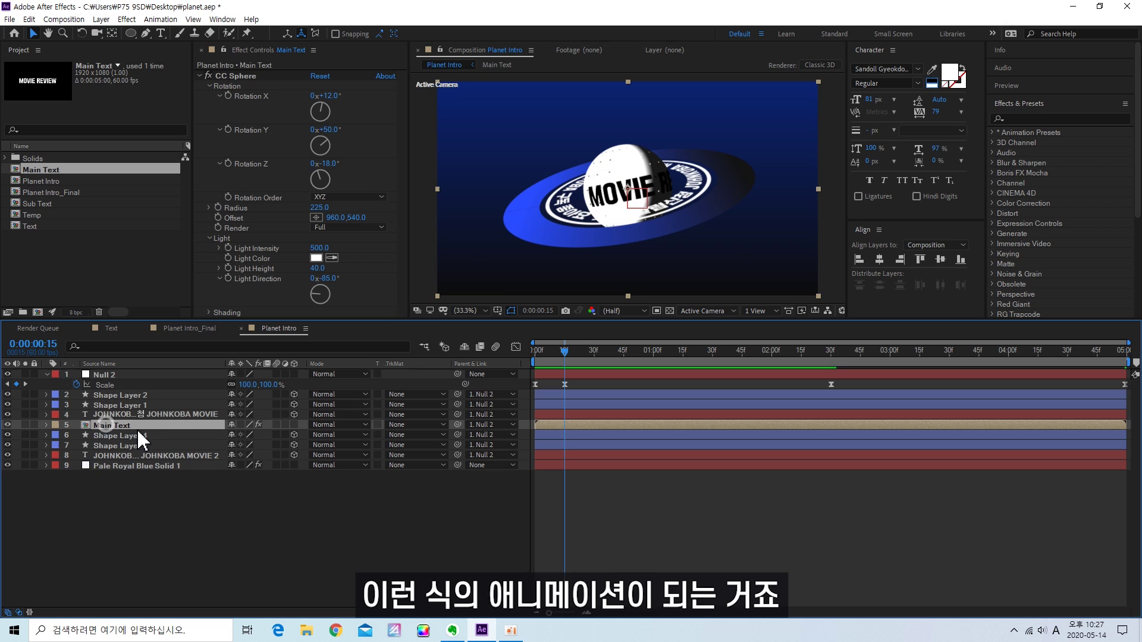
{"action": "key", "text": "Home"}
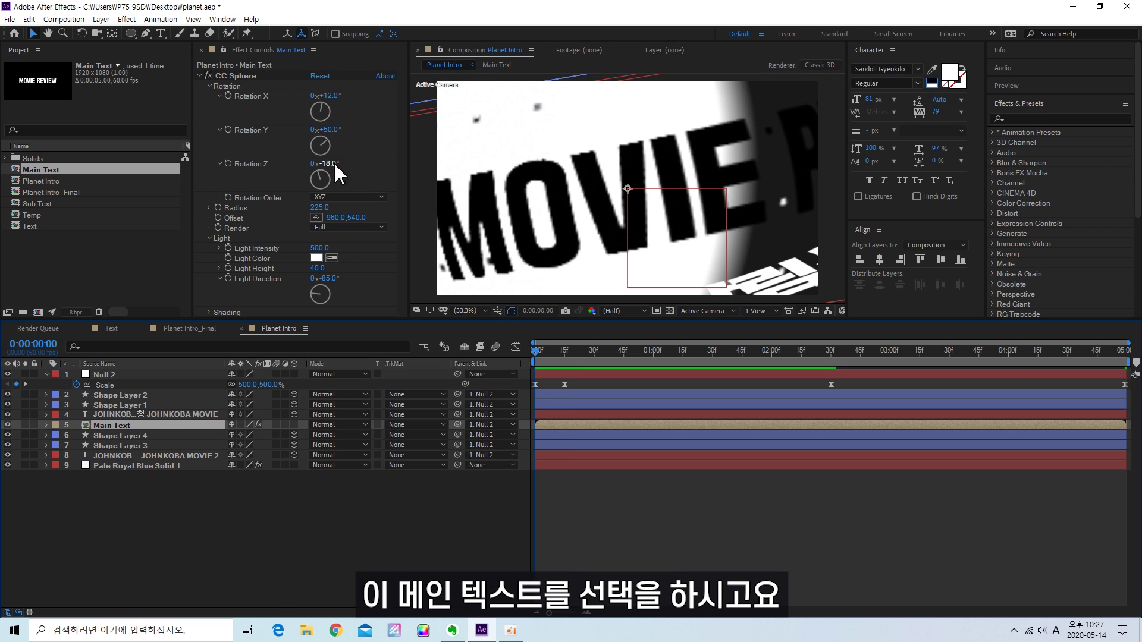
{"action": "left_click", "coordinate": [227, 94]}
{"action": "left_click", "coordinate": [226, 129]}
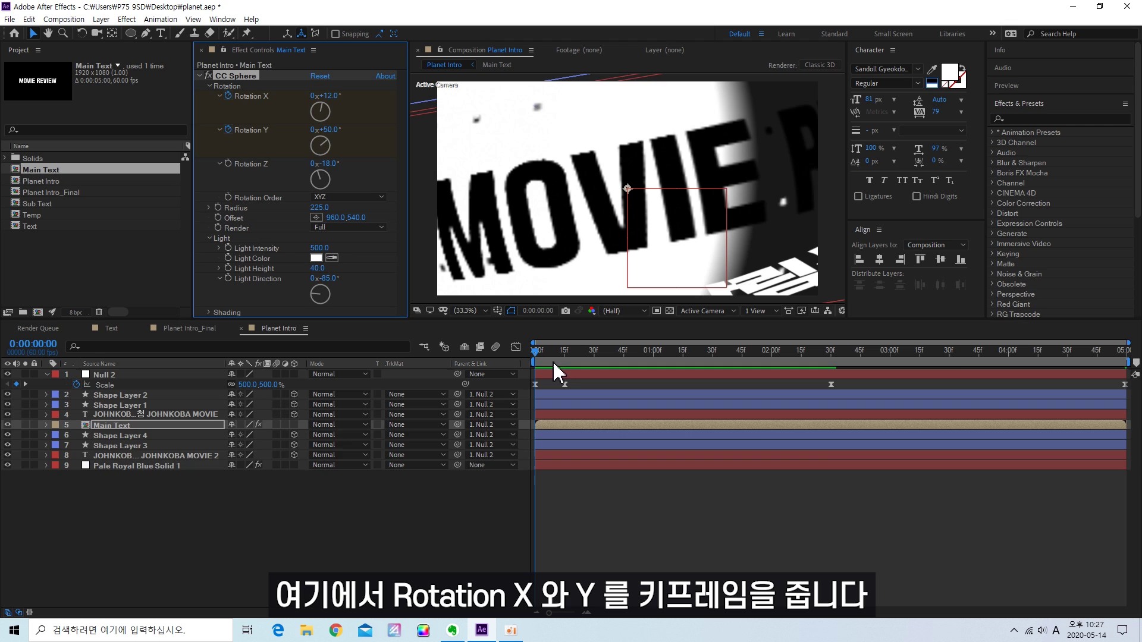
{"action": "key", "text": "u"}
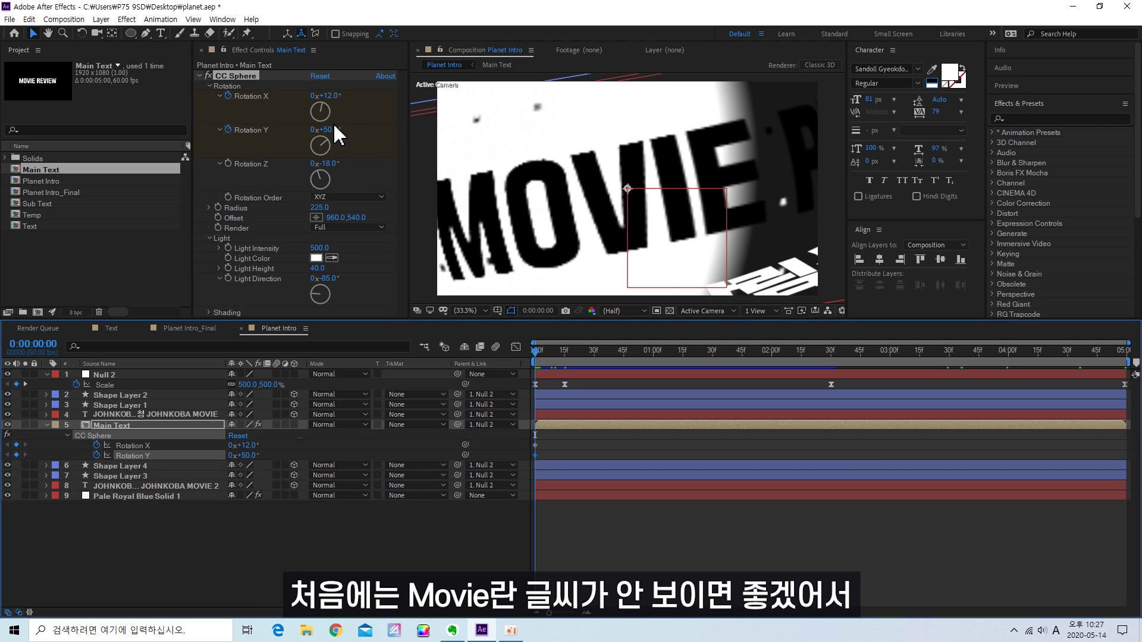
- Set Main Text's CC Sphere Rotation X to -30° and Rotation Y to -50° on the first frame
{"action": "left_click_drag", "start_coordinate": [331, 128], "coordinate": [303, 135]}
{"action": "left_click_drag", "start_coordinate": [328, 96], "coordinate": [320, 102]}
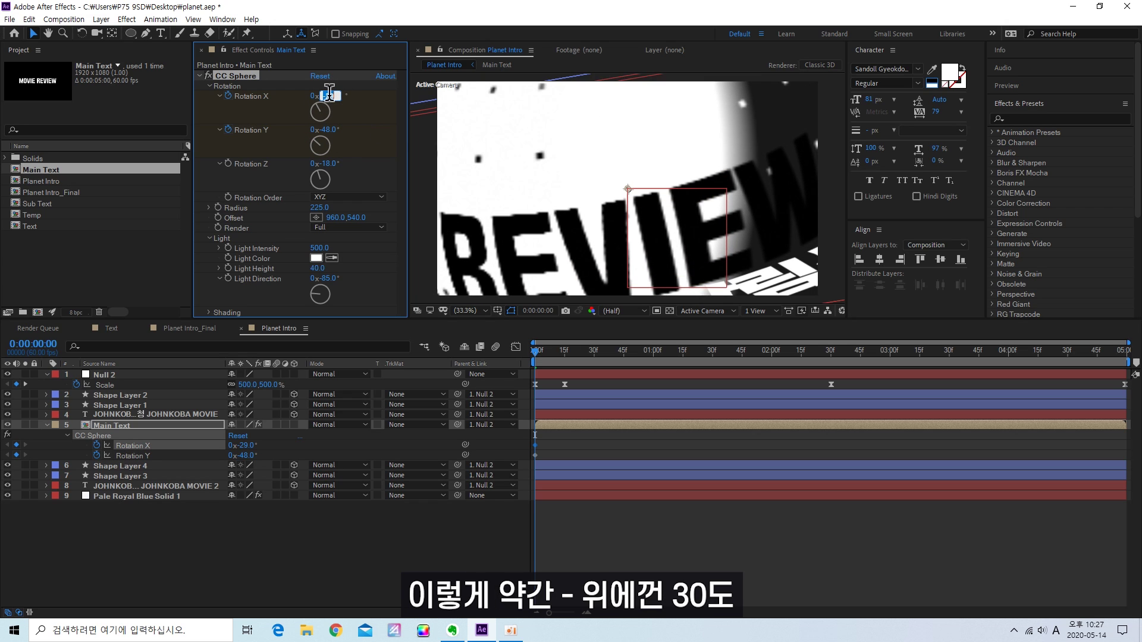
{"action": "key", "text": "Return"}
{"action": "left_click", "coordinate": [328, 129]}
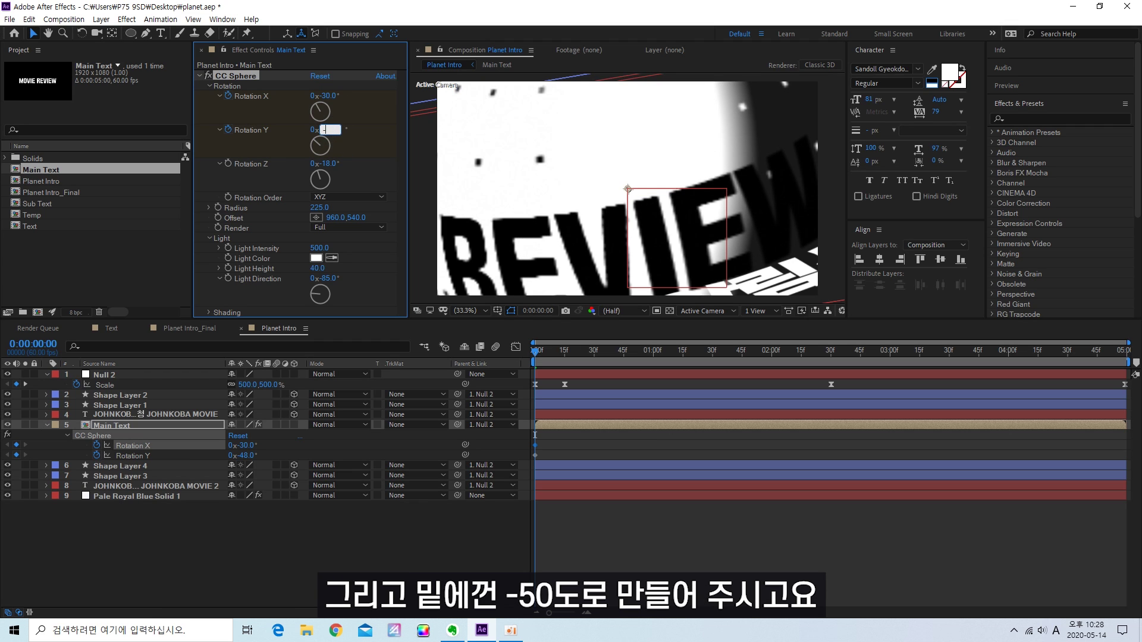
{"action": "key", "text": "Return"}
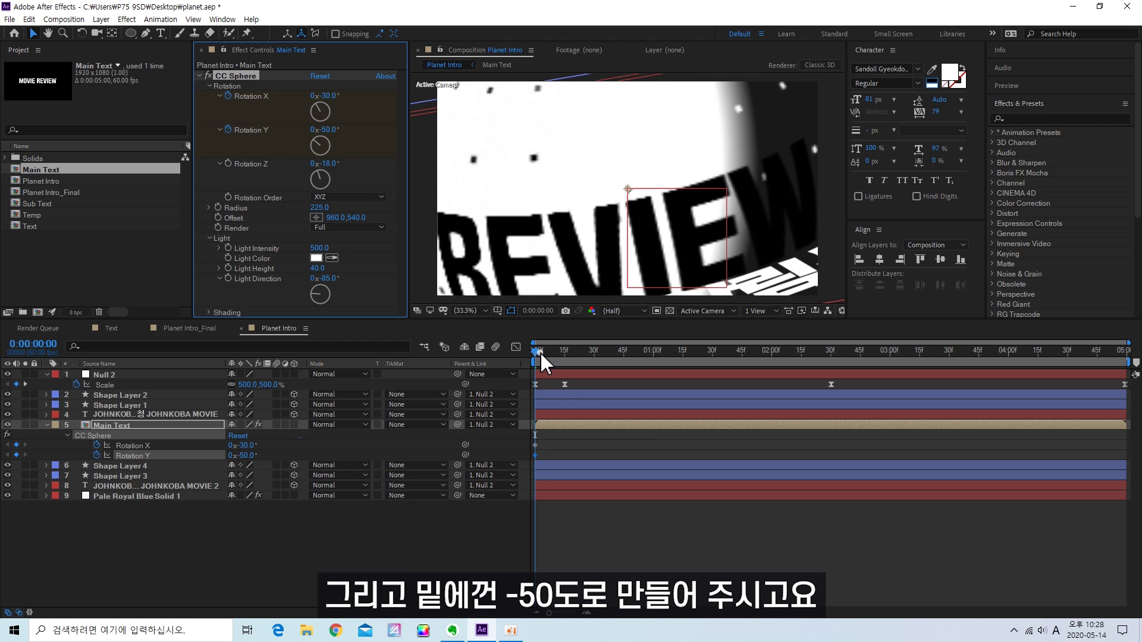
- On the last frame, keyframe Main Text's CC Sphere Rotation X at 17° and Rotation Y at 51°
{"action": "left_click_drag", "start_coordinate": [540, 352], "coordinate": [1135, 364]}
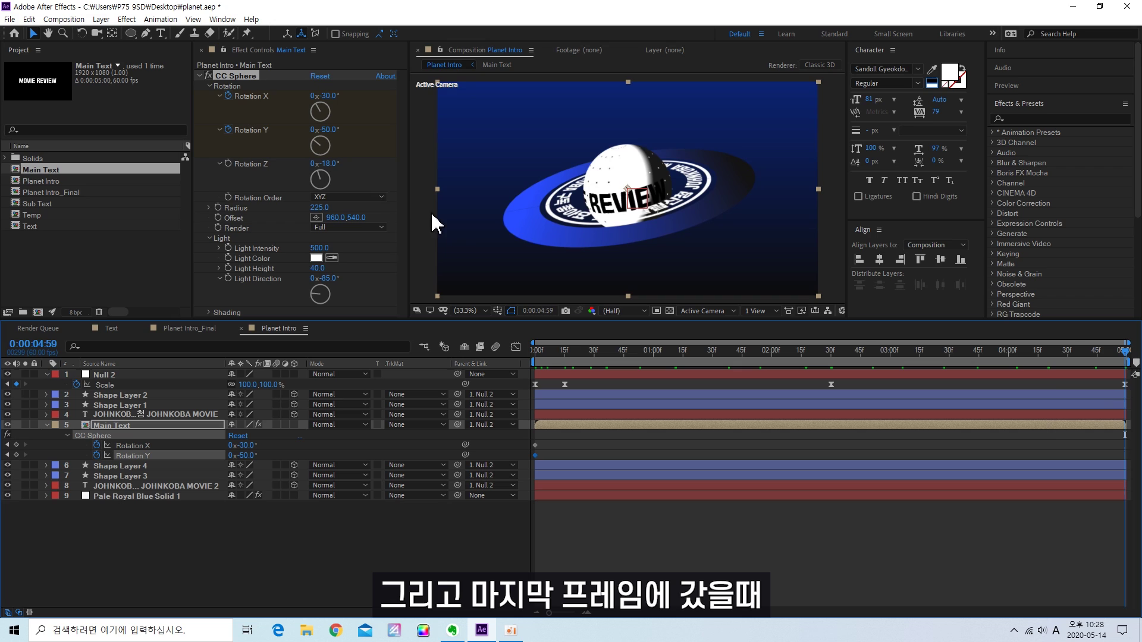
{"action": "left_click_drag", "start_coordinate": [331, 95], "coordinate": [394, 130]}
{"action": "mouse_move", "coordinate": [335, 96]}
{"action": "left_mouse_down"}
{"action": "mouse_move", "coordinate": [333, 128]}
{"action": "mouse_move", "coordinate": [342, 101]}
{"action": "left_mouse_up"}
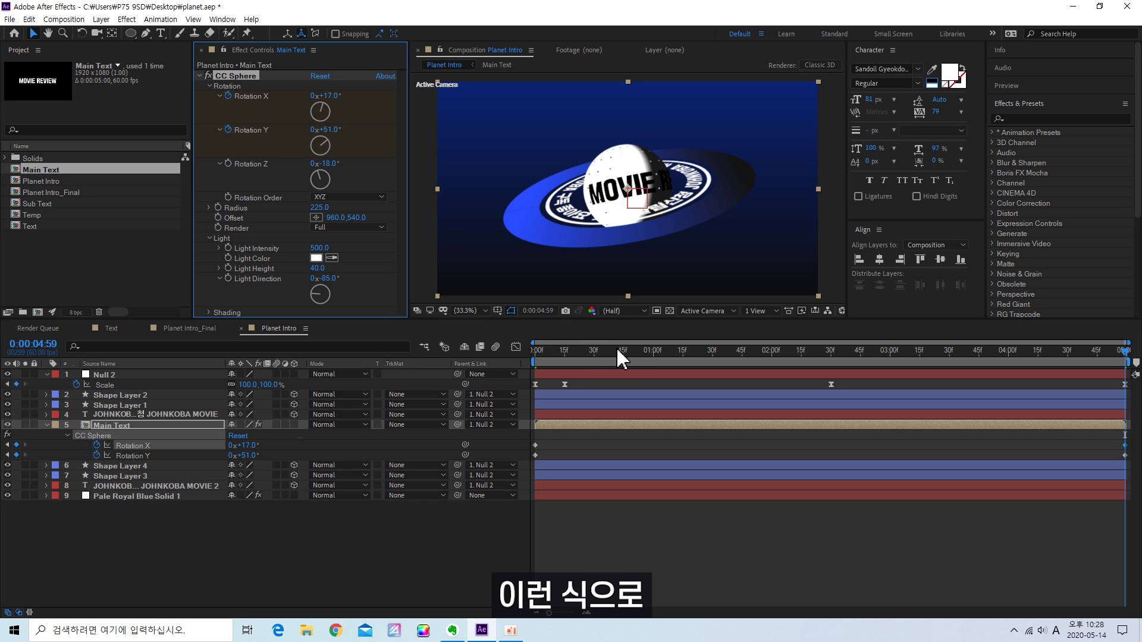
- Add an Orientation keyframe to the front JOHNKOBA ring text layer at the first frame
{"action": "key", "text": "Home"}
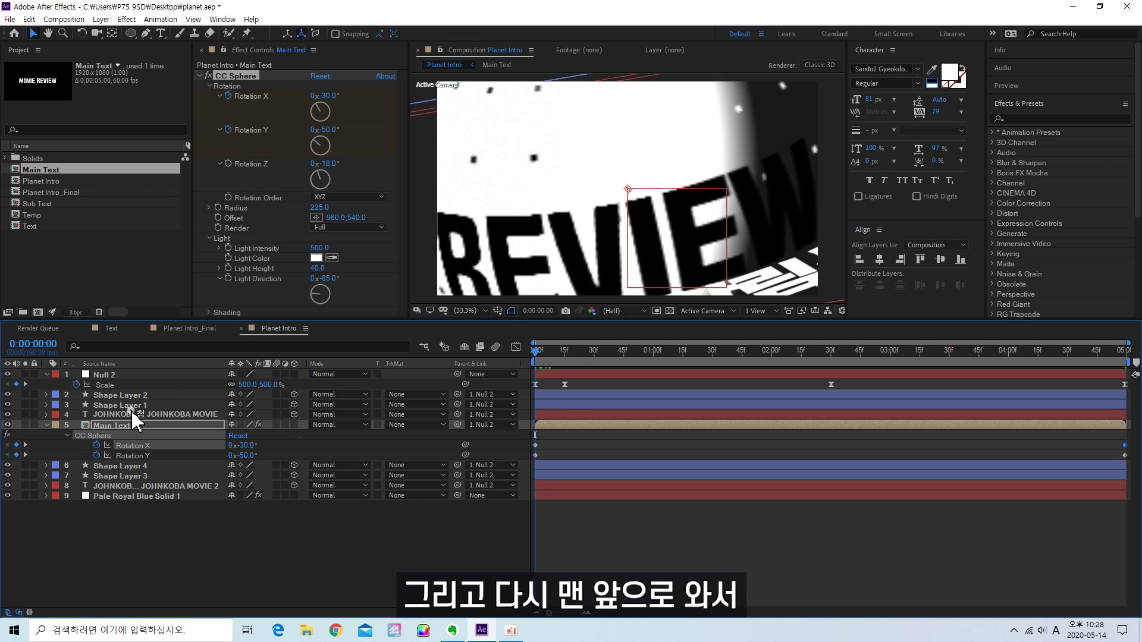
{"action": "left_click", "coordinate": [110, 414]}
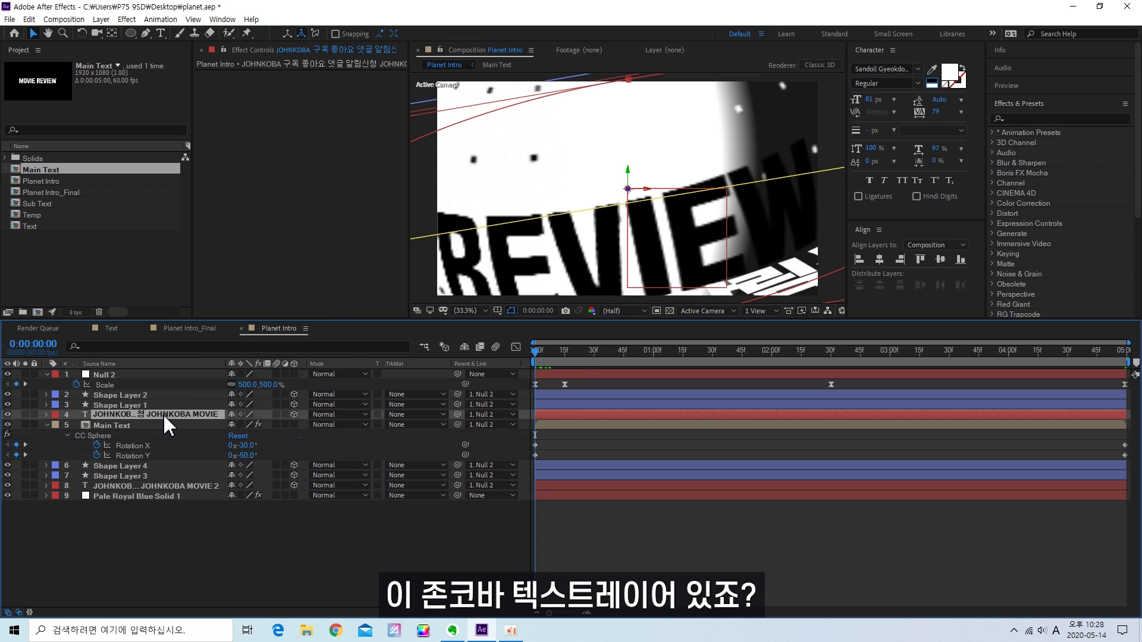
{"action": "key", "text": "r"}
{"action": "left_click", "coordinate": [76, 425]}
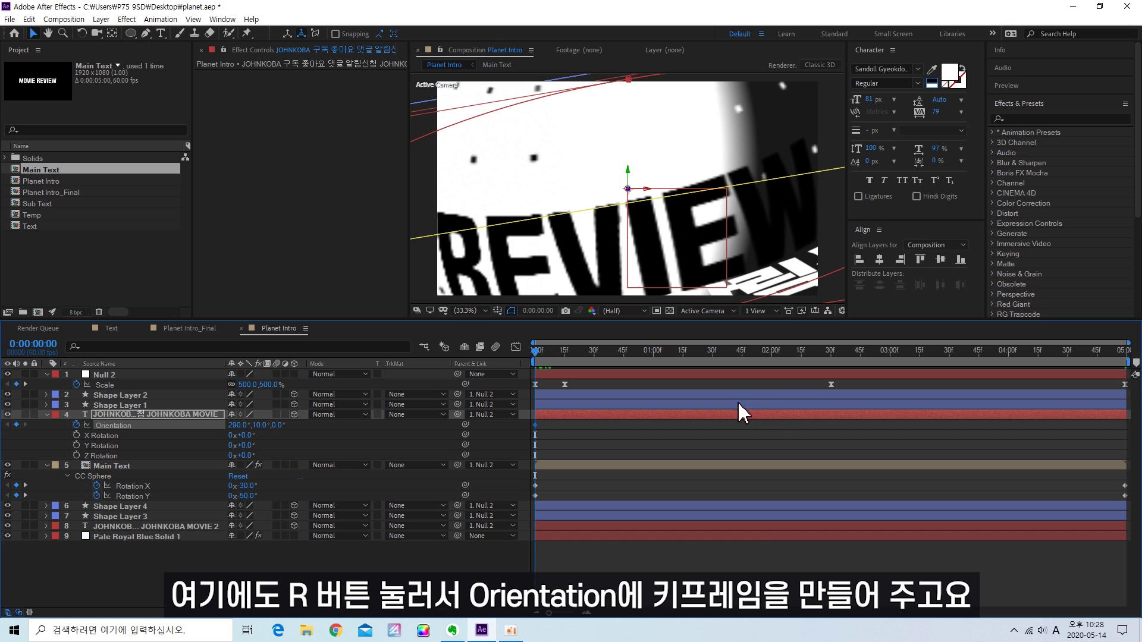
- Turn the front ring text's Z Orientation to 326° on the last frame and start a preview of the animation
{"action": "key", "text": "End"}
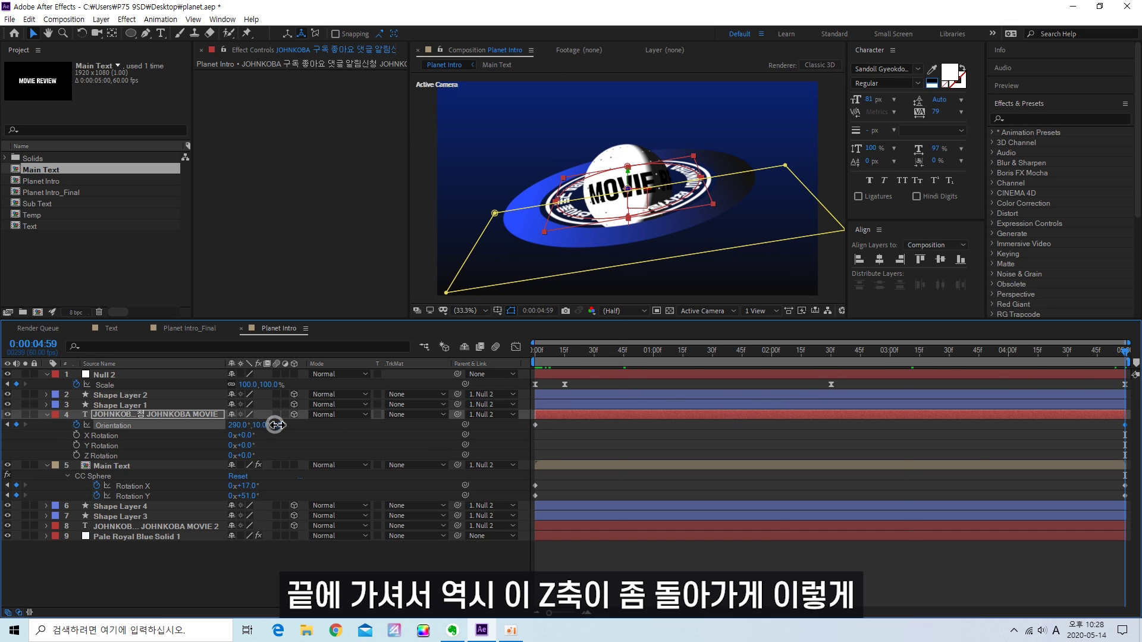
{"action": "mouse_move", "coordinate": [275, 425]}
{"action": "left_mouse_down"}
{"action": "mouse_move", "coordinate": [262, 430]}
{"action": "mouse_move", "coordinate": [283, 429]}
{"action": "left_mouse_up"}
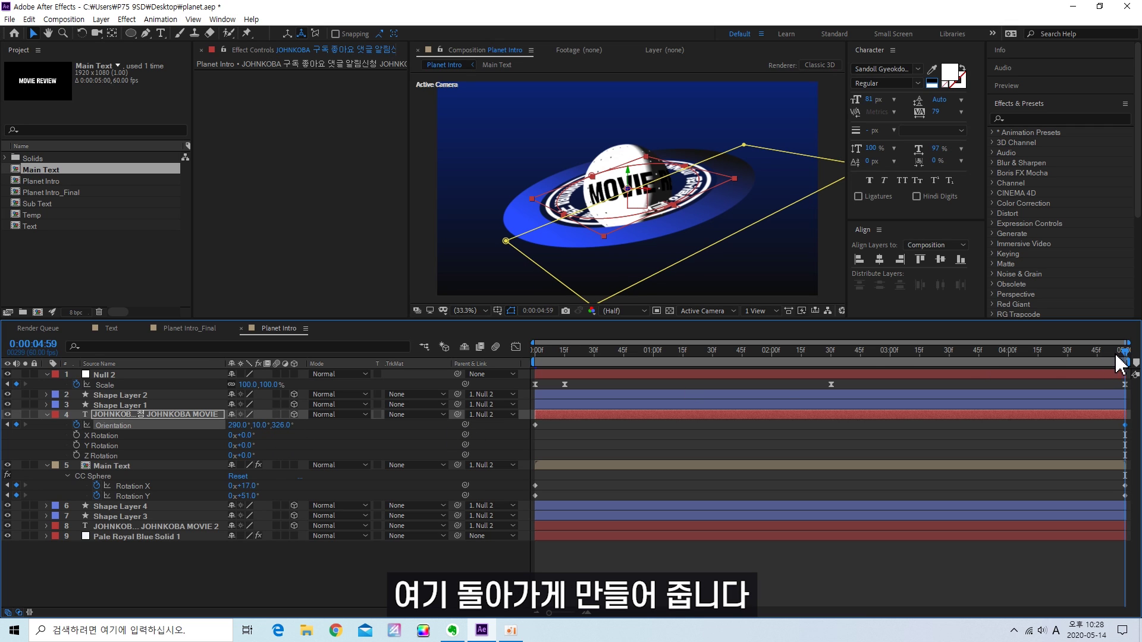
{"action": "key", "text": "space"}
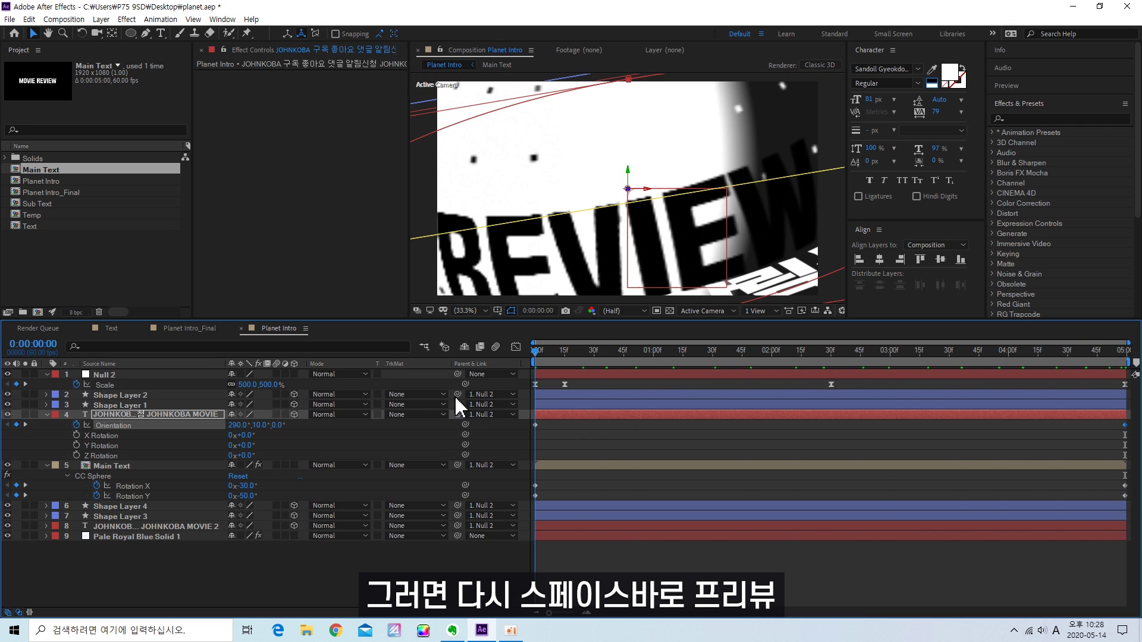
- Move to 0:00:01:13, add the Temp comp above all layers of Planet Intro and turn on its Collapse Transformations switch
{"action": "left_click", "coordinate": [555, 433]}
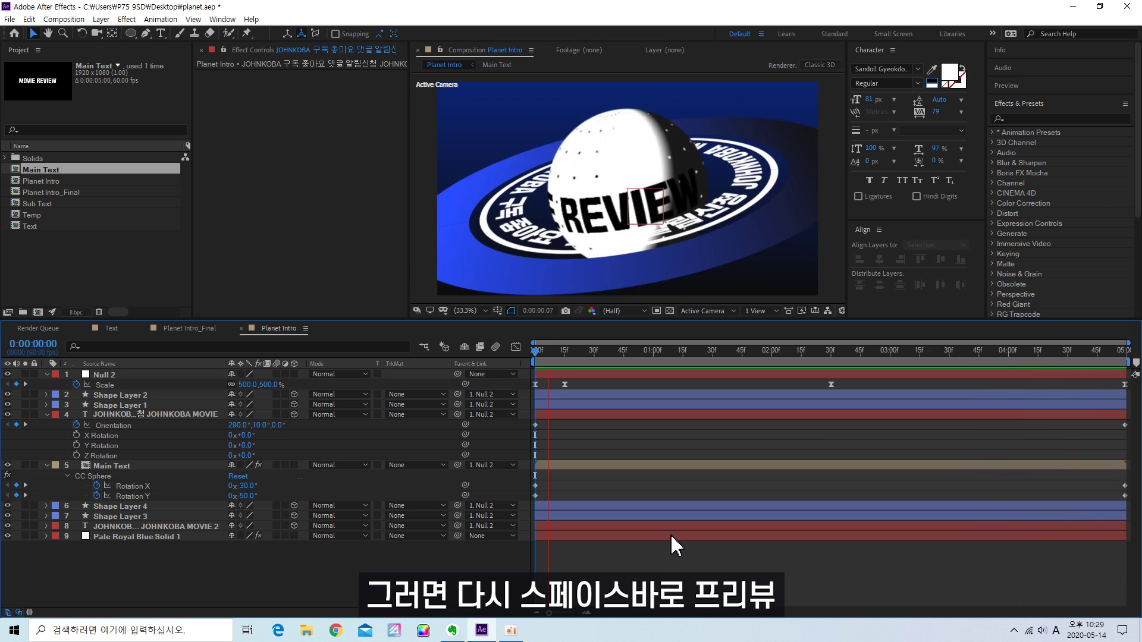
{"action": "left_click", "coordinate": [678, 352]}
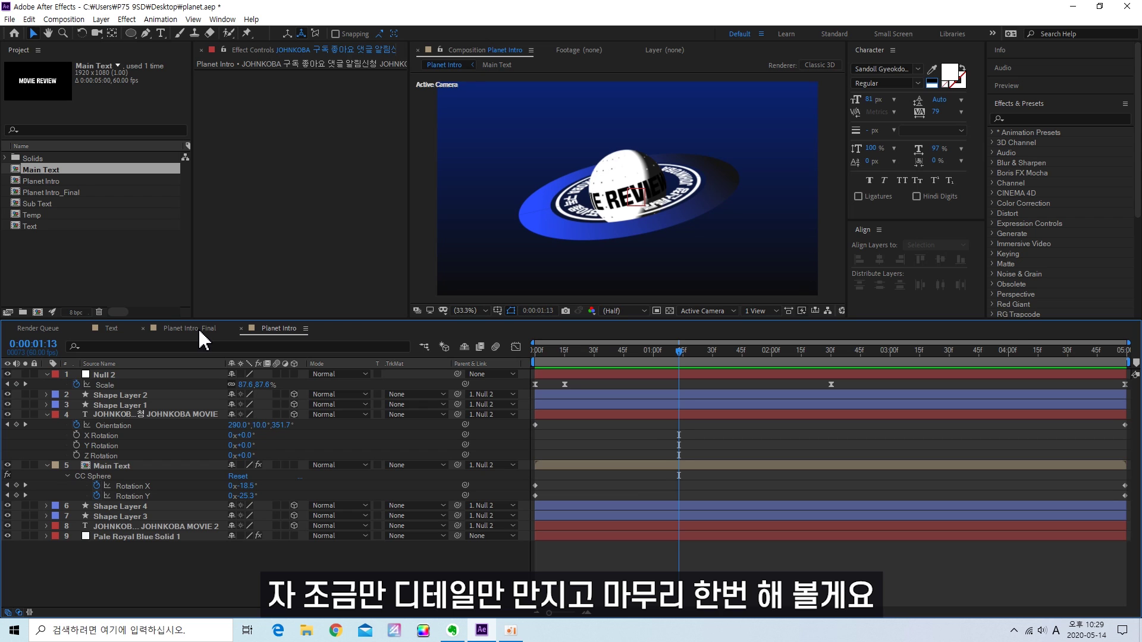
{"action": "left_click", "coordinate": [47, 214]}
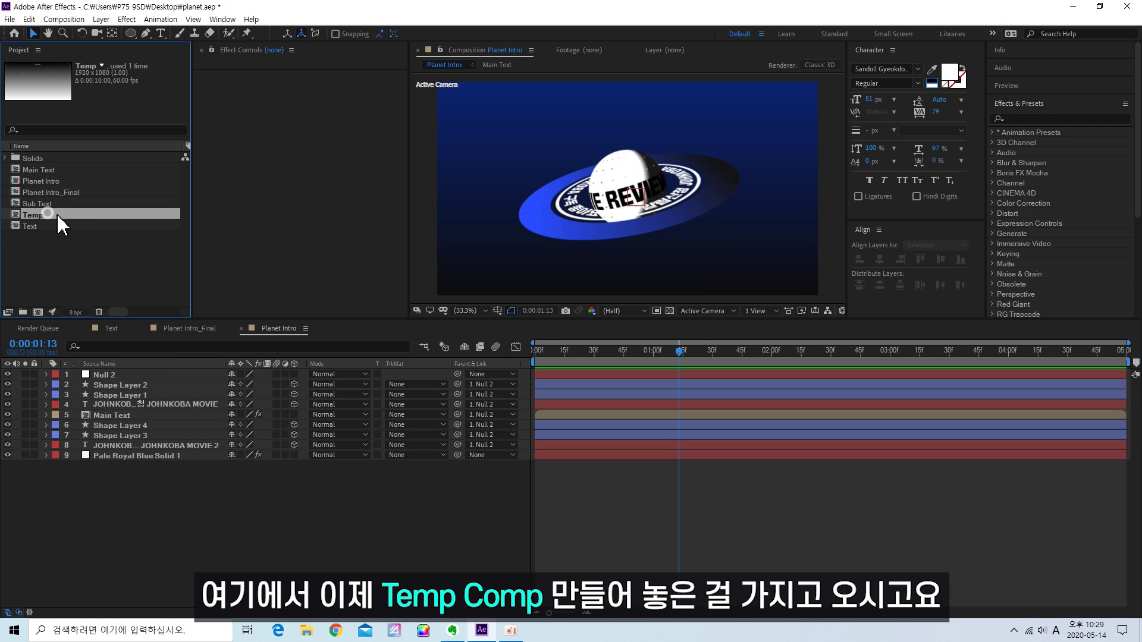
{"action": "left_click_drag", "start_coordinate": [97, 216], "coordinate": [137, 381]}
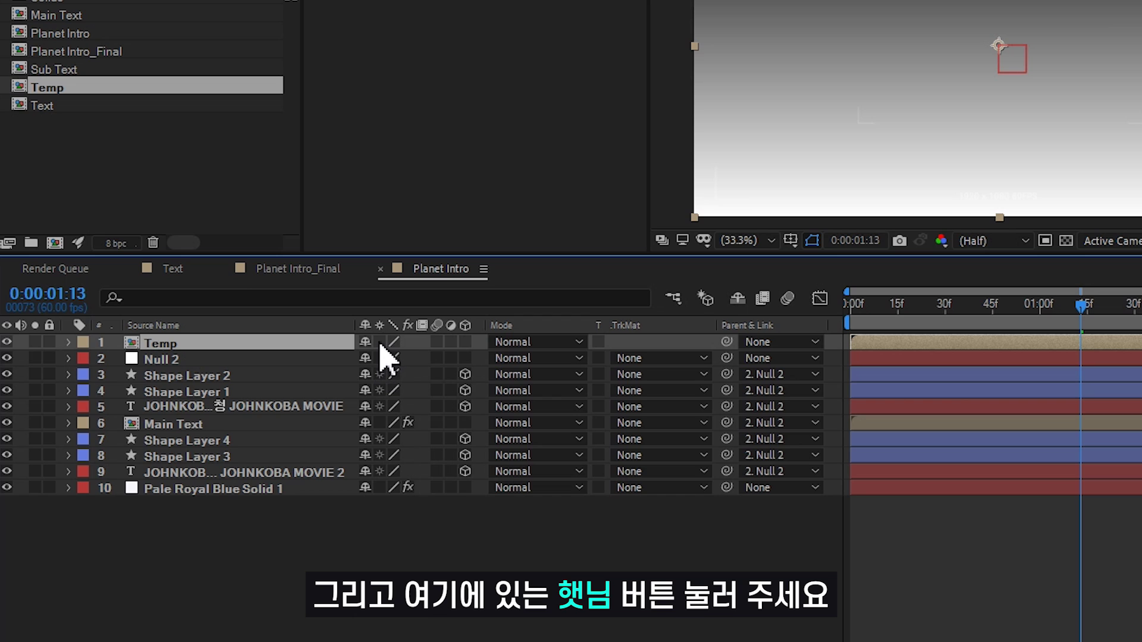
{"action": "left_click", "coordinate": [241, 375]}
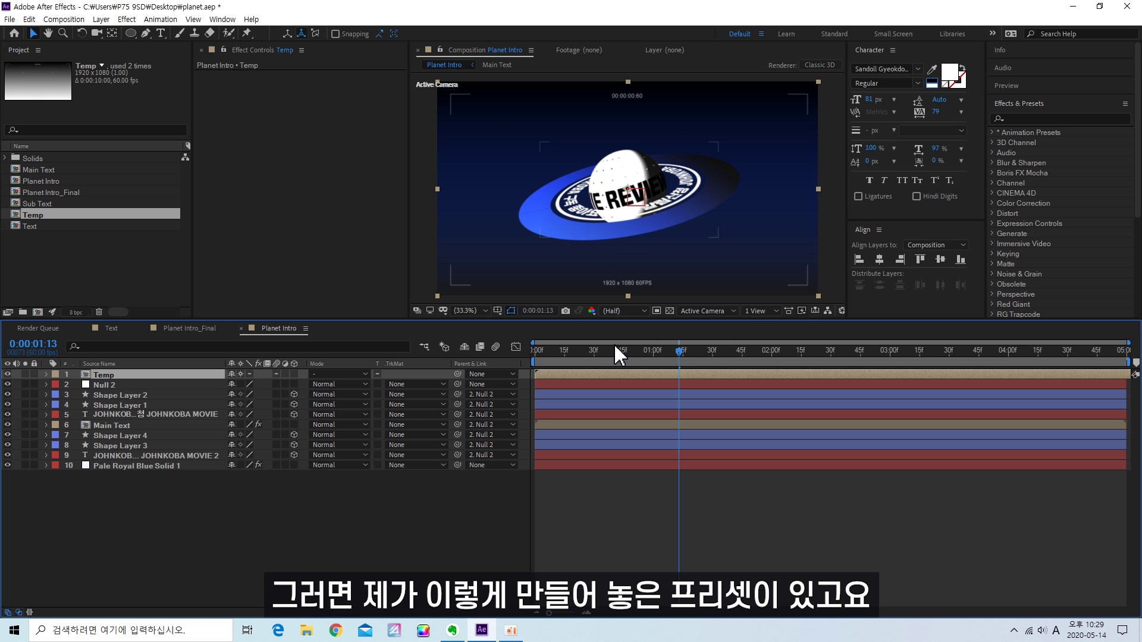
- Search the effects for "glow" and apply Glow to Shape Layer 2, the front blue ring
{"action": "left_click_drag", "start_coordinate": [592, 355], "coordinate": [706, 362]}
{"action": "left_click", "coordinate": [196, 415]}
{"action": "left_click", "coordinate": [1041, 119]}
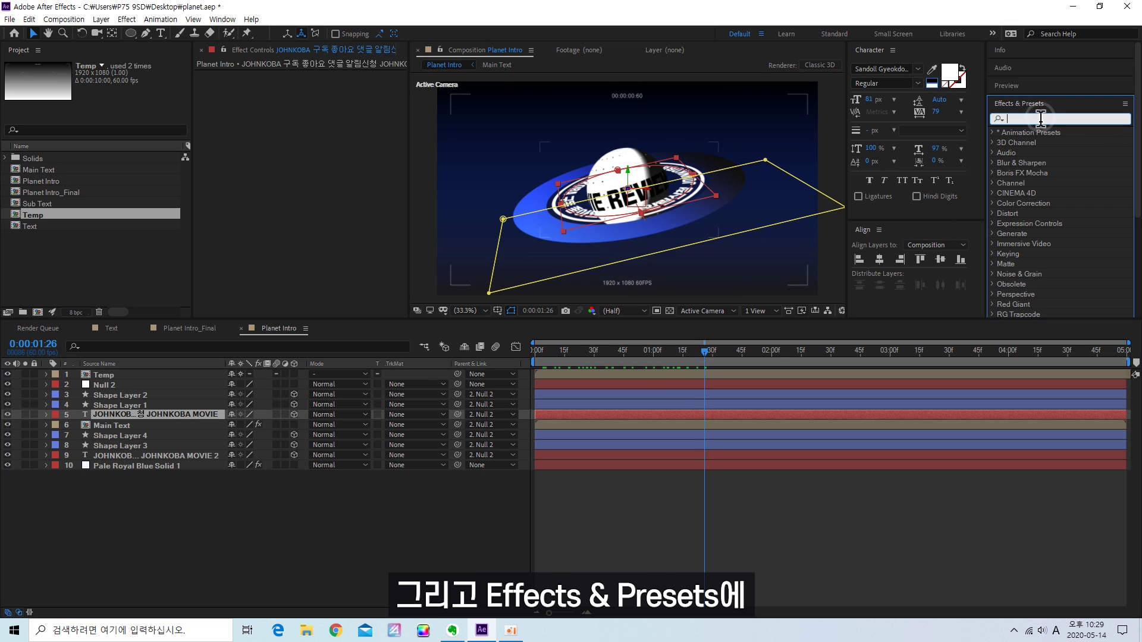
{"action": "type", "text": "glow"}
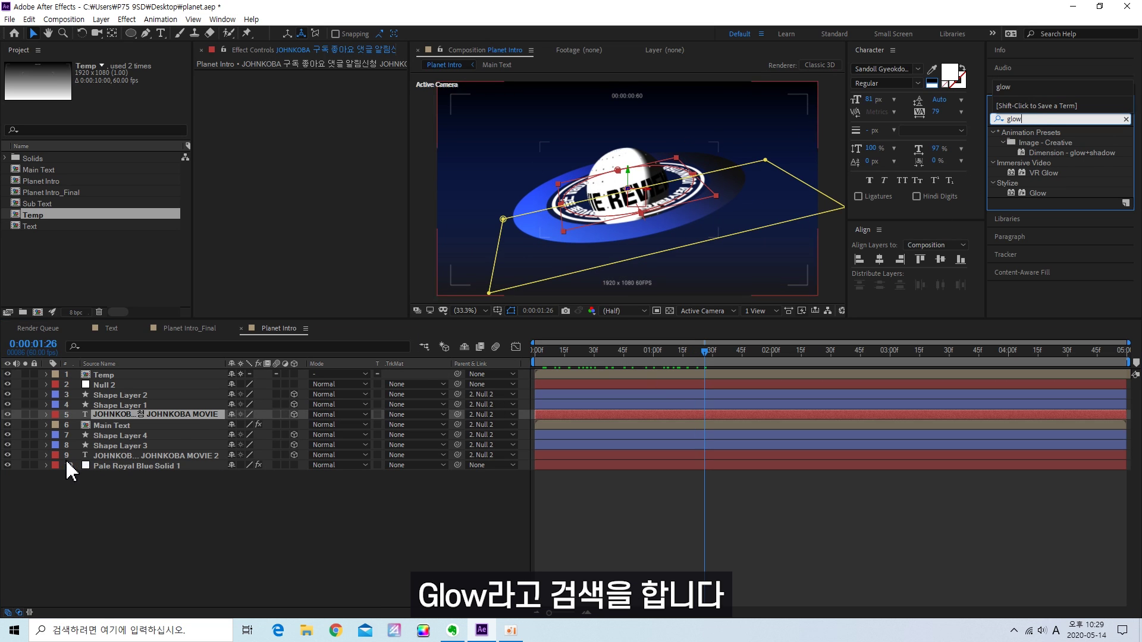
{"action": "left_click", "coordinate": [69, 473]}
{"action": "left_click", "coordinate": [147, 396]}
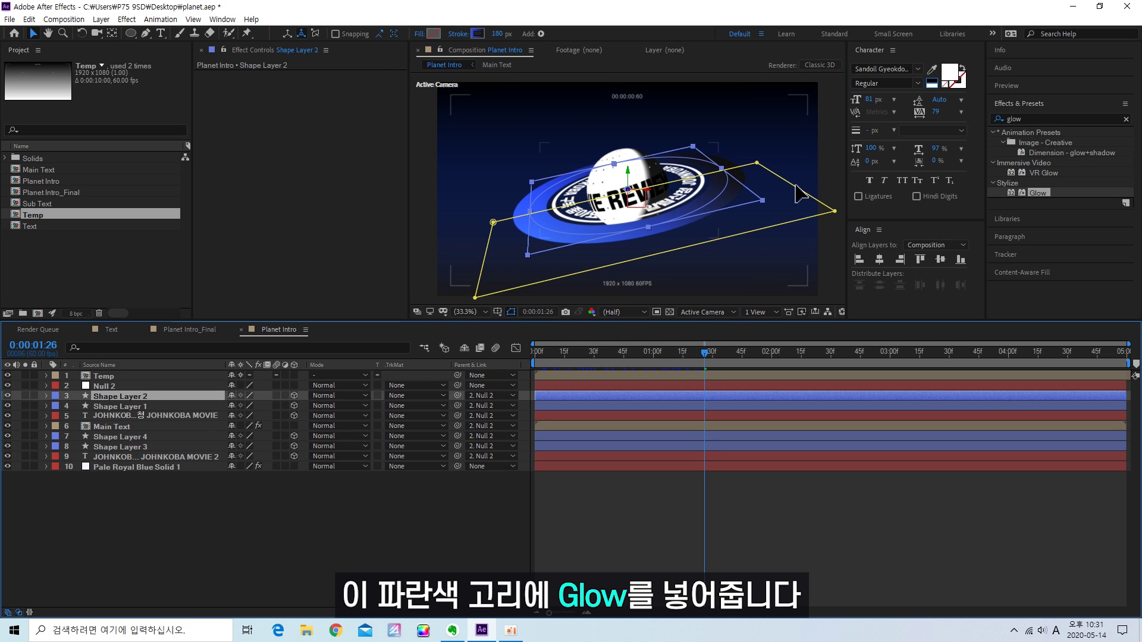
{"action": "left_click_drag", "start_coordinate": [1045, 190], "coordinate": [254, 147]}
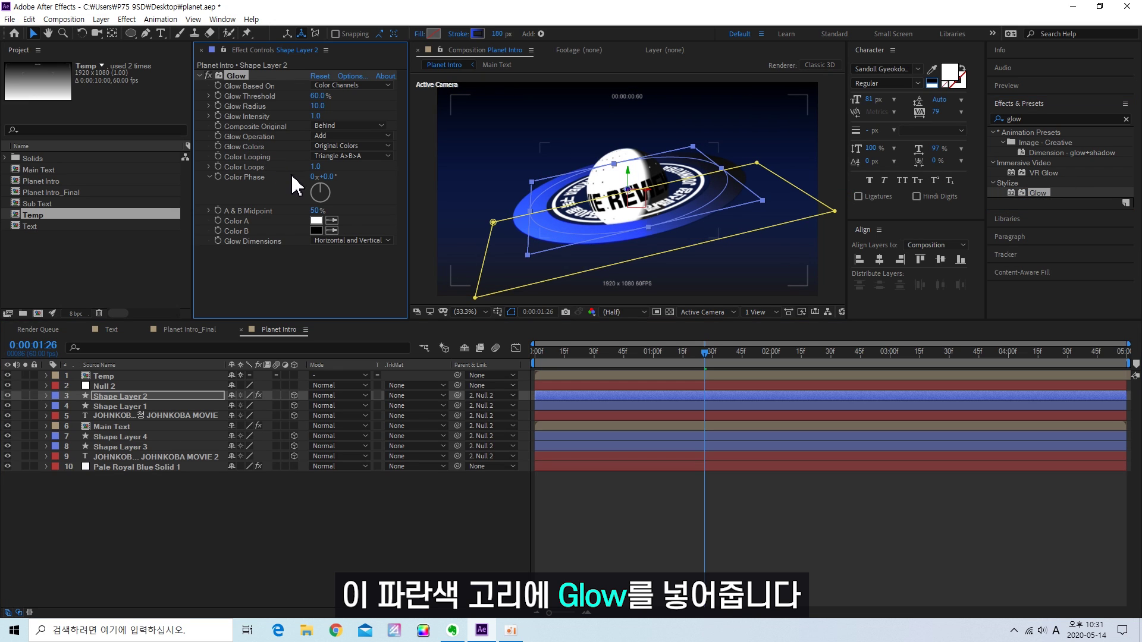
- Set the Glow Radius on Shape Layer 2 to 150
{"action": "type", "text": "15"}
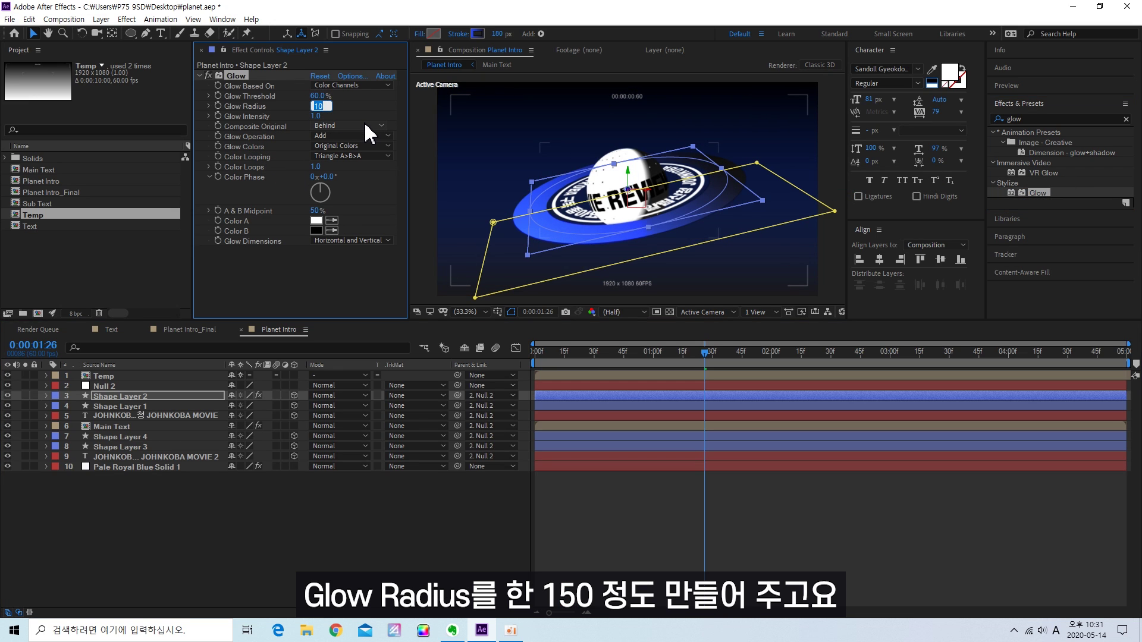
{"action": "type", "text": "0"}
{"action": "key", "text": "Return"}
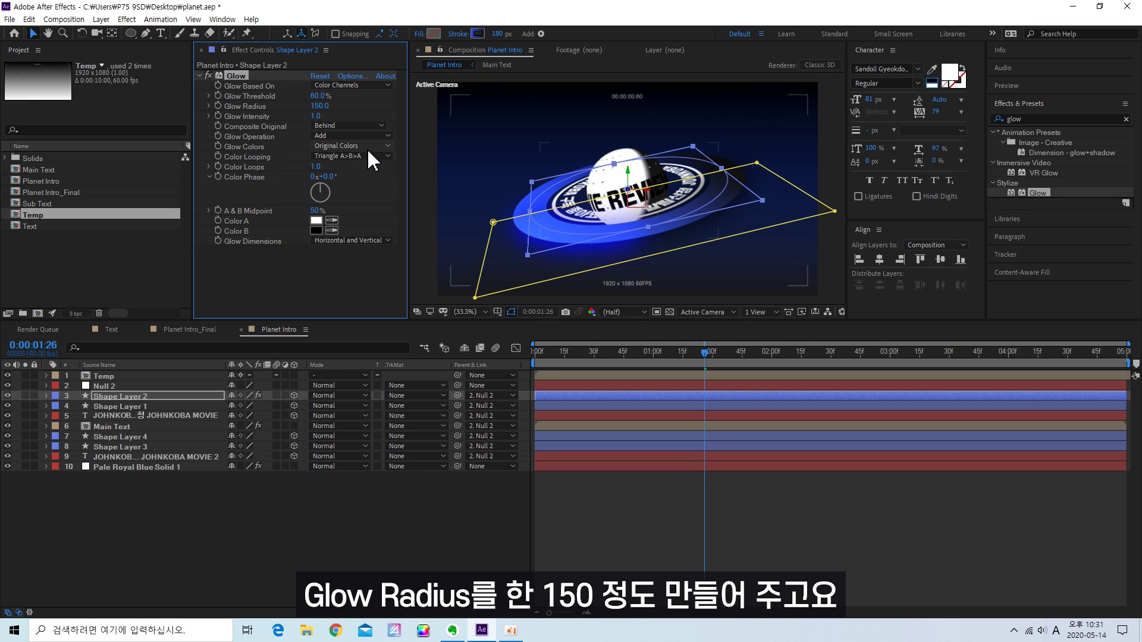
- Change Shape Layer 2's blending mode to Screen
{"action": "left_click", "coordinate": [121, 395]}
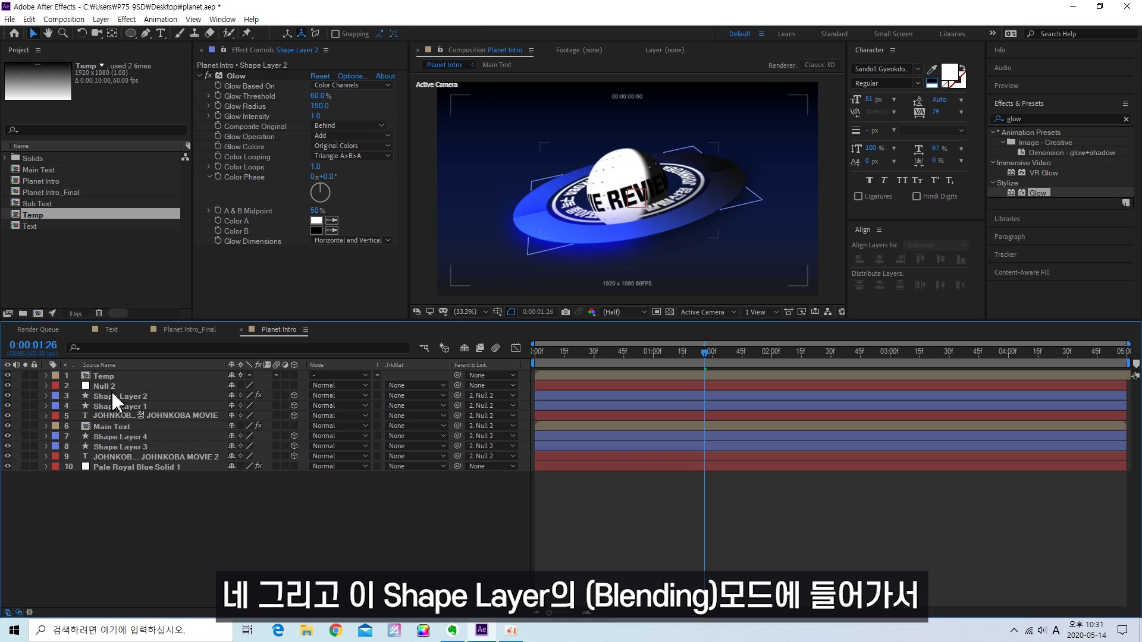
{"action": "left_click", "coordinate": [334, 395]}
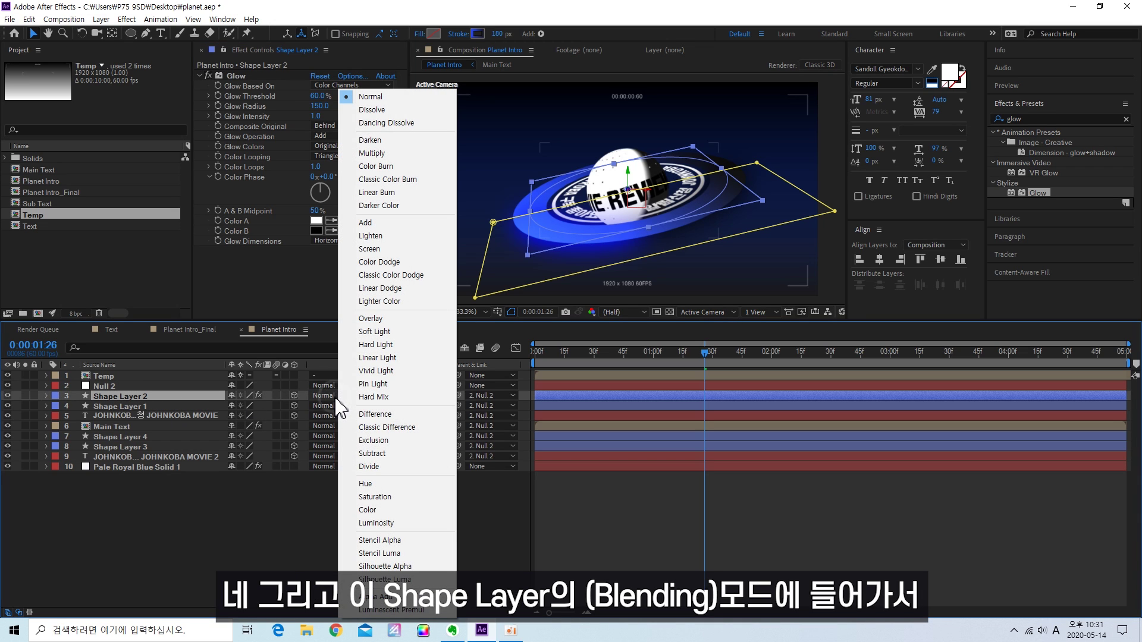
{"action": "left_click", "coordinate": [369, 249]}
{"action": "left_click", "coordinate": [307, 509]}
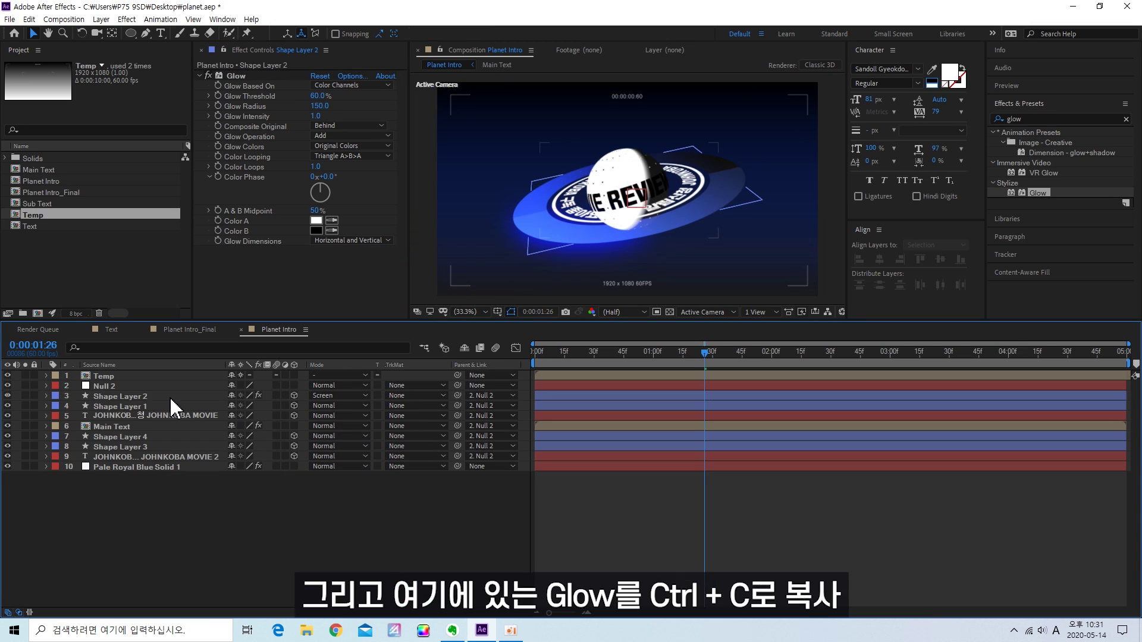
- Copy the Glow effect from Shape Layer 2 onto Shape Layer 4 and set Shape Layer 4's blending mode to Screen
{"action": "left_click", "coordinate": [170, 396]}
{"action": "left_click", "coordinate": [236, 76]}
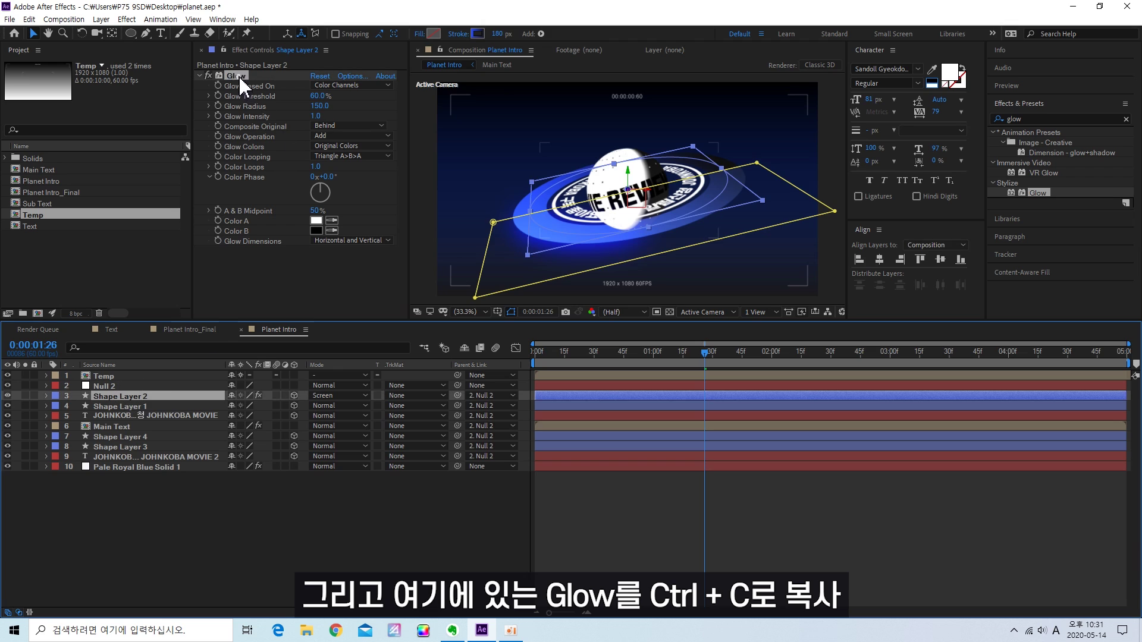
{"action": "left_click", "coordinate": [137, 437]}
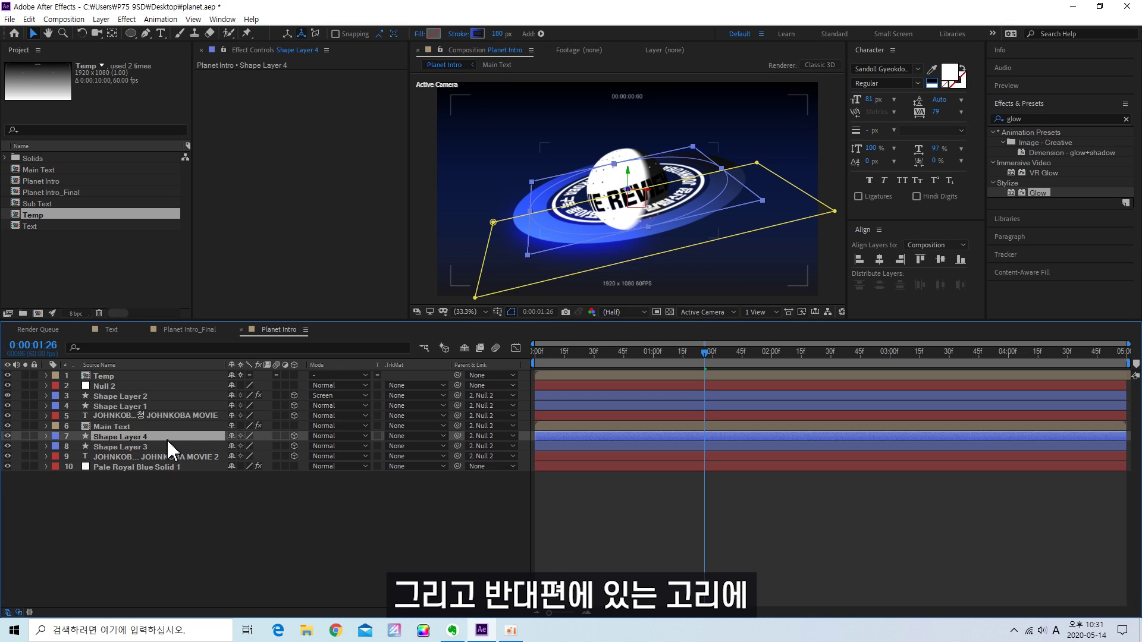
{"action": "key", "text": "ctrl+v"}
{"action": "left_click", "coordinate": [333, 436]}
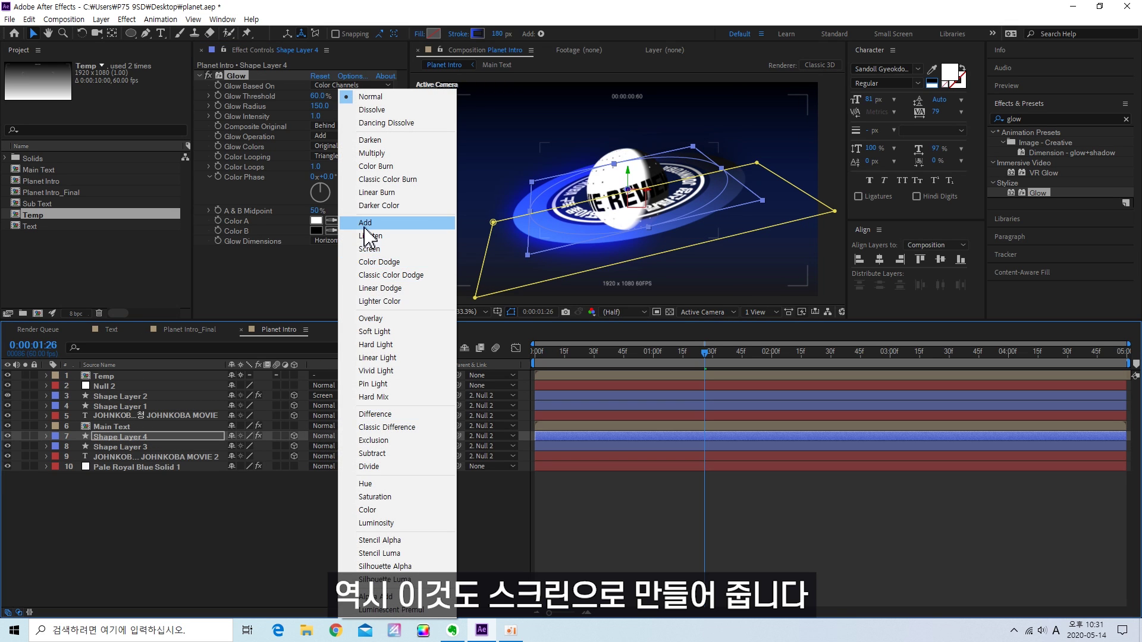
{"action": "left_click", "coordinate": [370, 248]}
{"action": "left_click", "coordinate": [303, 539]}
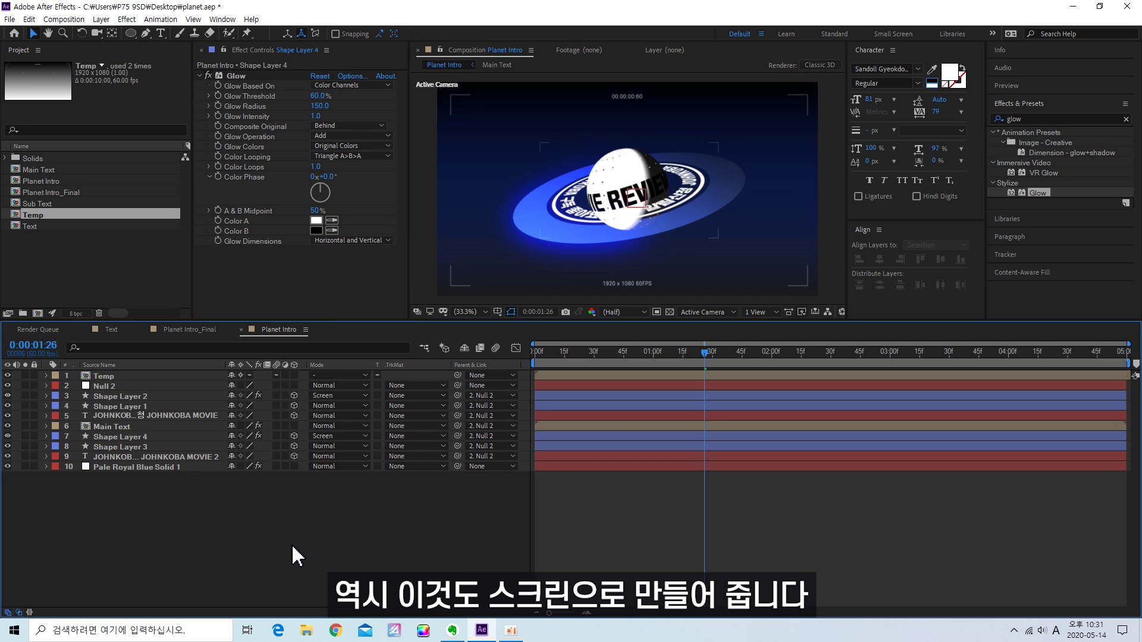
- Move to 0:00:03:54, search the effects for "tint" and apply Tint to the Main Text layer below CC Sphere
{"action": "left_click_drag", "start_coordinate": [541, 352], "coordinate": [997, 351]}
{"action": "left_click", "coordinate": [118, 428]}
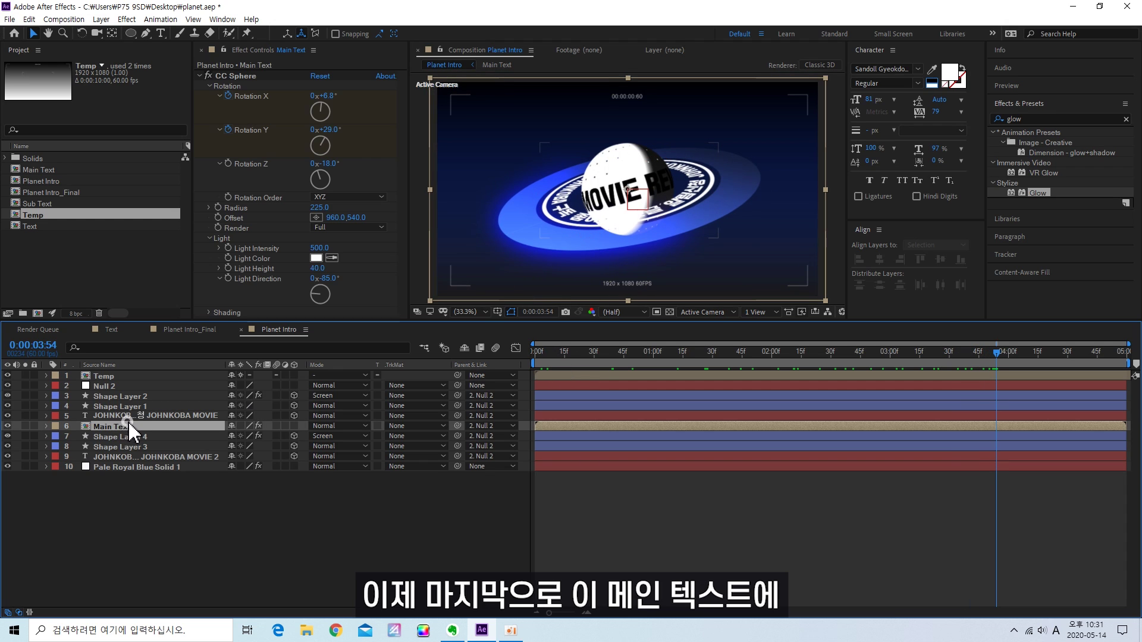
{"action": "double_click", "coordinate": [1061, 118]}
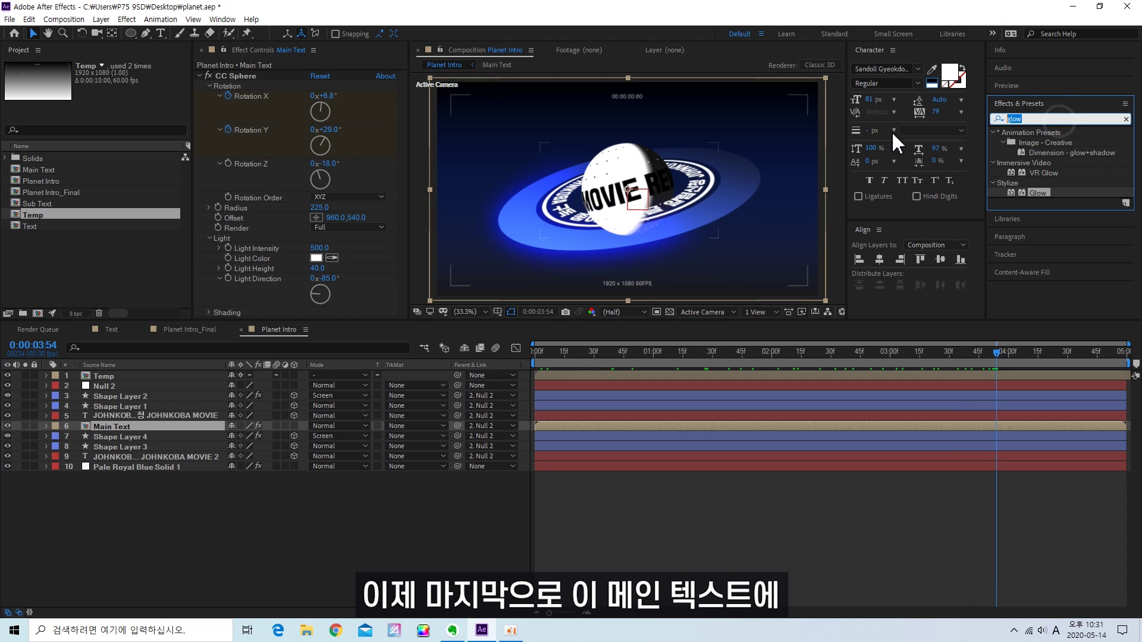
{"action": "type", "text": "tint"}
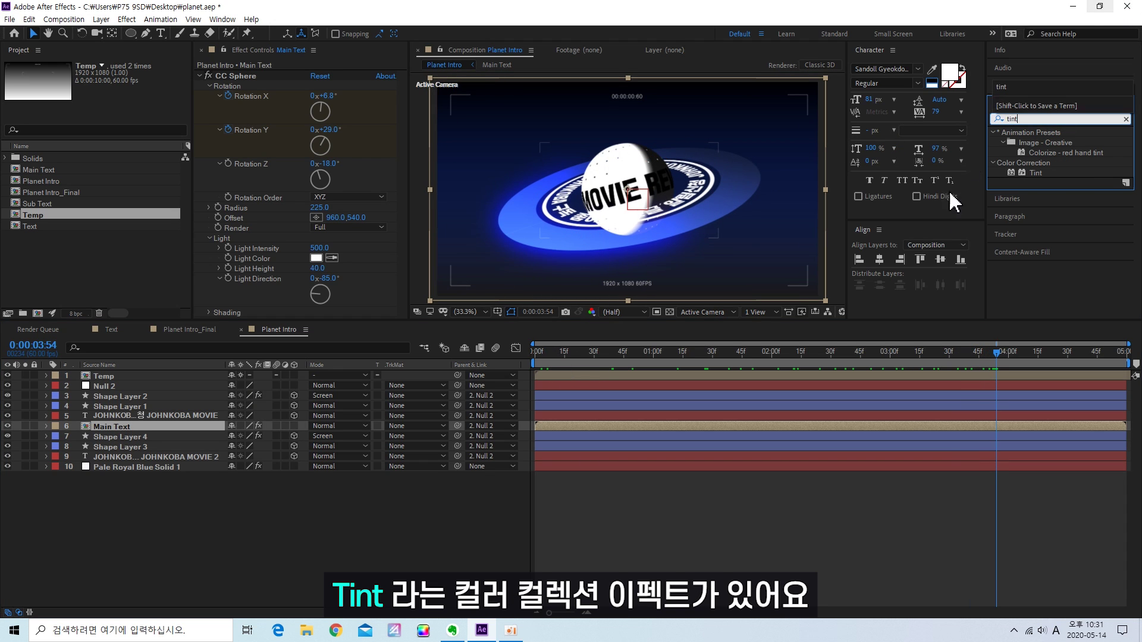
{"action": "left_click_drag", "start_coordinate": [1037, 169], "coordinate": [295, 272]}
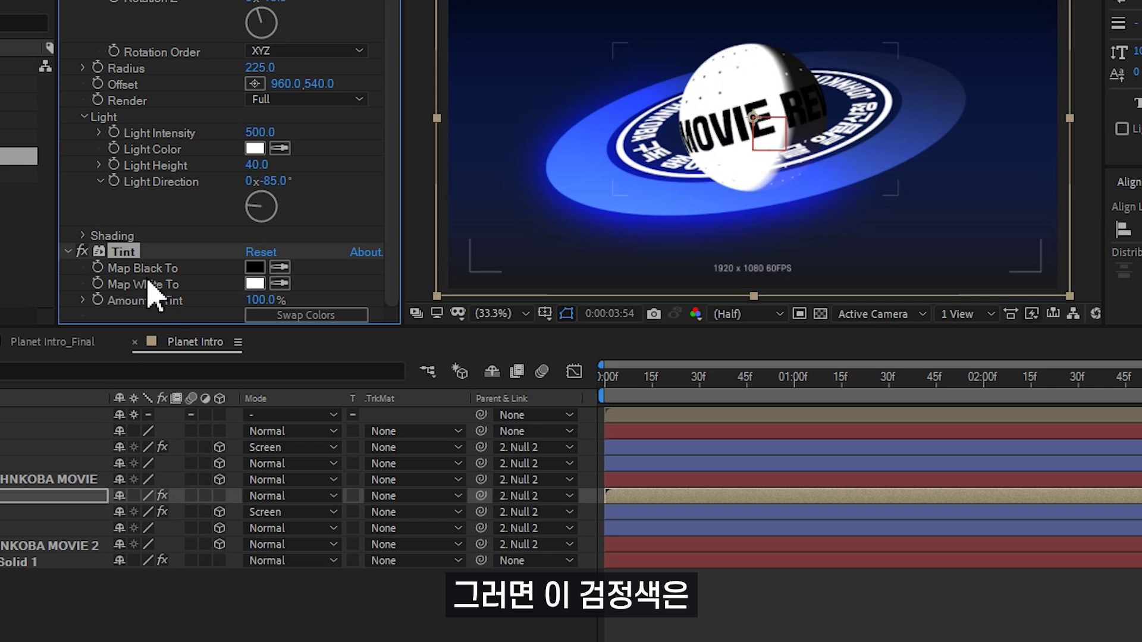
- Set the Tint effect's Map Black To color to dark blue 002990
{"action": "left_click", "coordinate": [254, 267]}
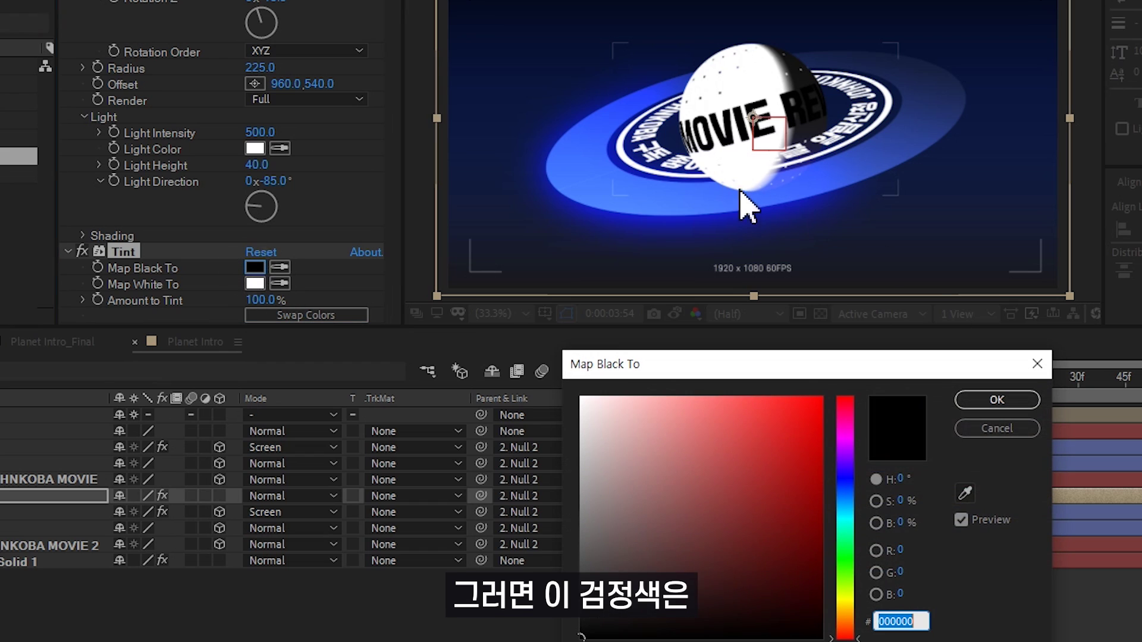
{"action": "mouse_move", "coordinate": [694, 426]}
{"action": "left_mouse_down"}
{"action": "mouse_move", "coordinate": [821, 460]}
{"action": "mouse_move", "coordinate": [798, 477]}
{"action": "mouse_move", "coordinate": [829, 484]}
{"action": "mouse_move", "coordinate": [831, 501]}
{"action": "left_mouse_up"}
{"action": "left_click", "coordinate": [841, 489]}
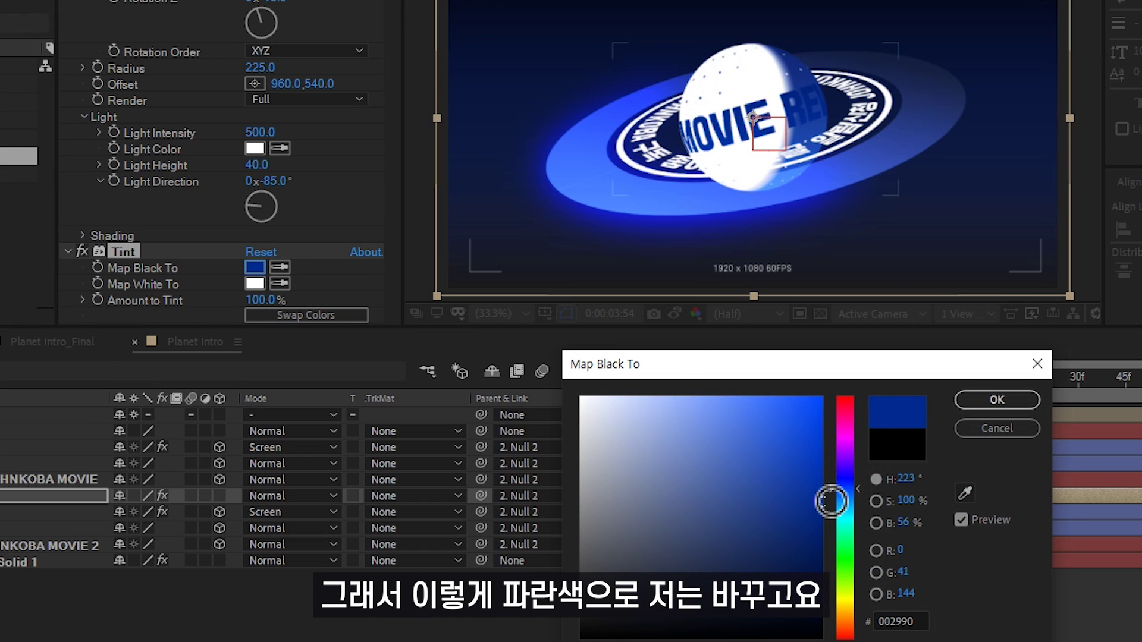
{"action": "left_click", "coordinate": [997, 399]}
- Set the Tint effect's Map White To color to the very light blue F1F9FF
{"action": "left_click", "coordinate": [254, 283]}
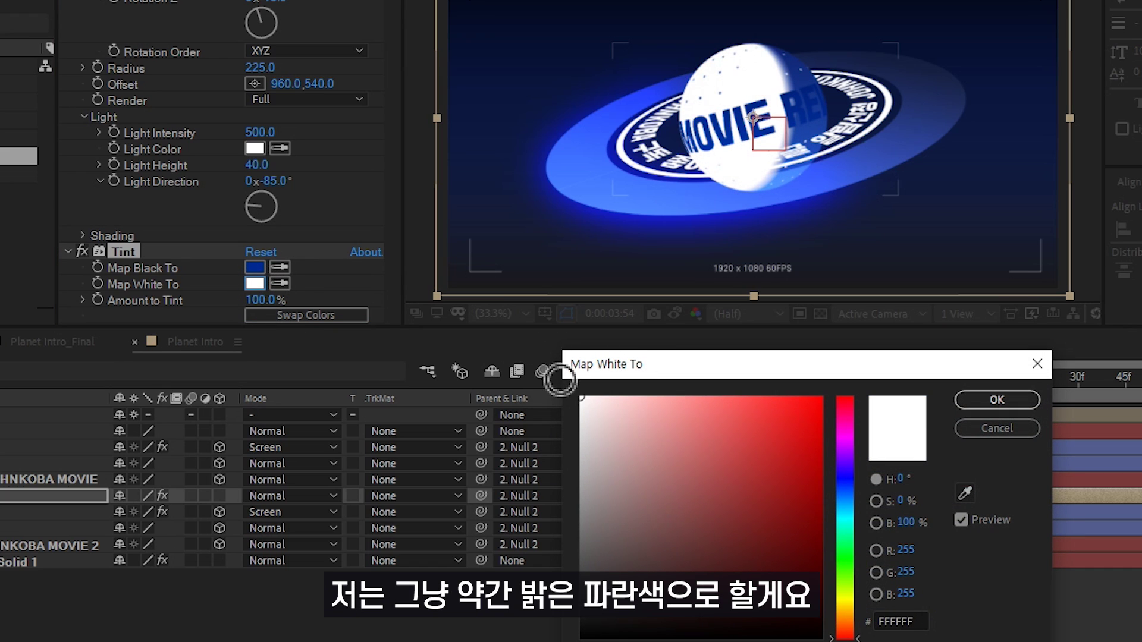
{"action": "left_click", "coordinate": [844, 500]}
{"action": "left_click", "coordinate": [593, 395]}
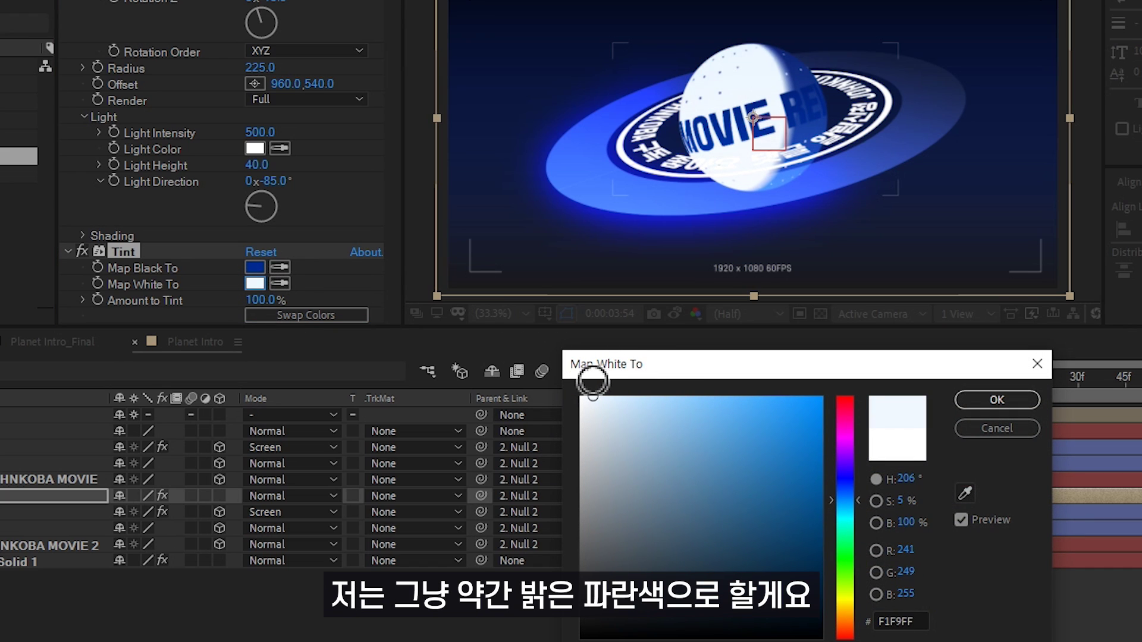
{"action": "left_click", "coordinate": [996, 400]}
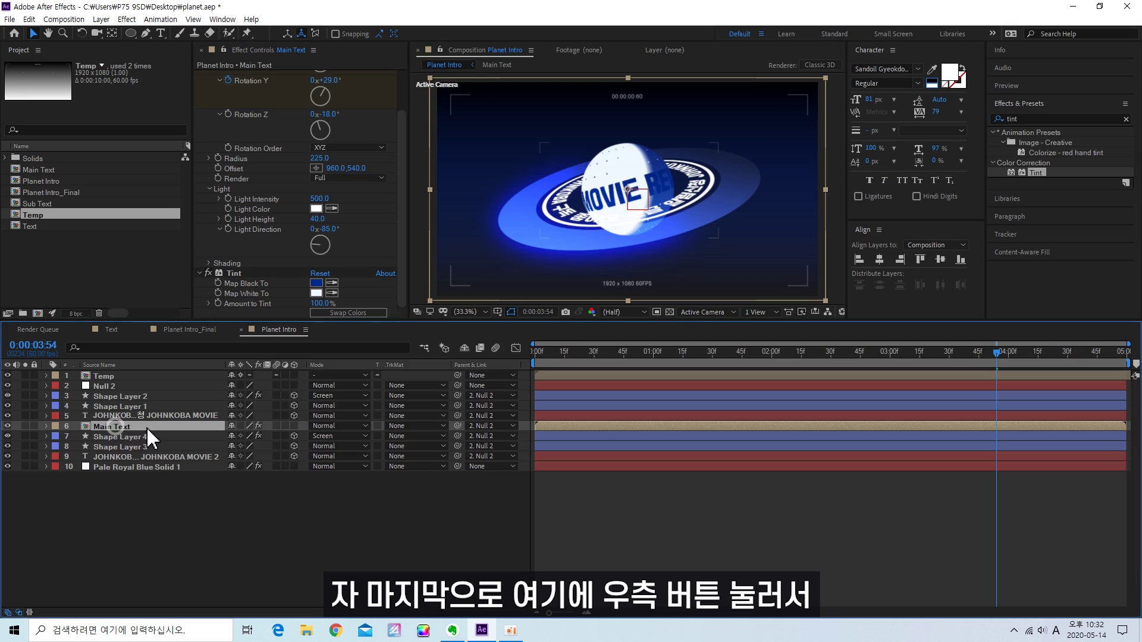
- Add an Inner Glow layer style to Main Text and inspect the sphere's edge in the enlarged composition view
{"action": "right_click", "coordinate": [131, 430]}
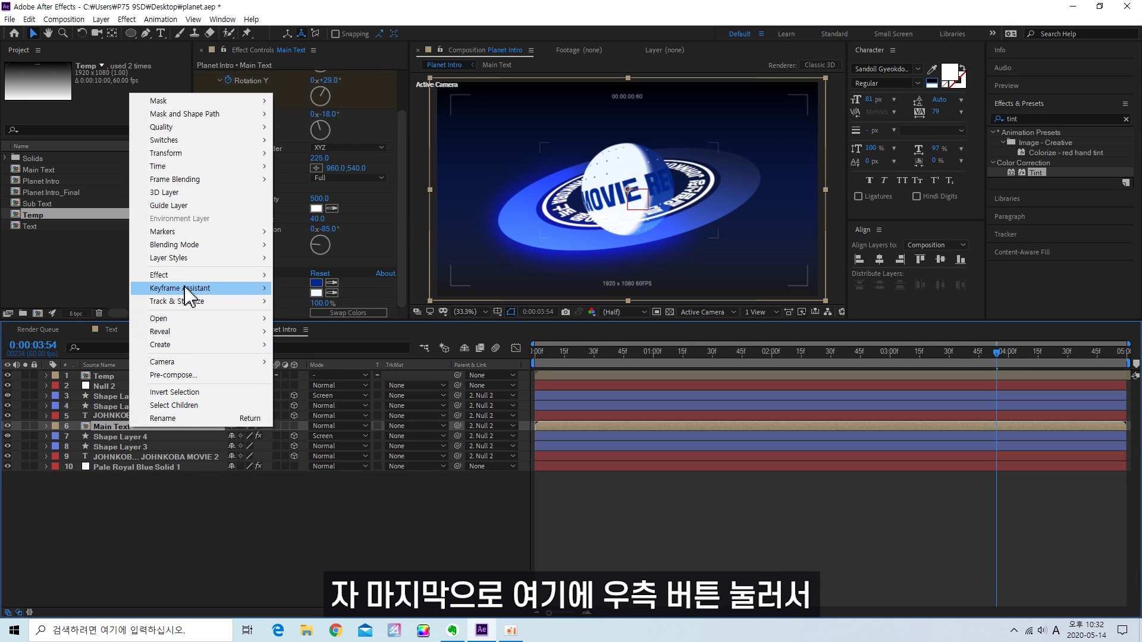
{"action": "mouse_move", "coordinate": [188, 260]}
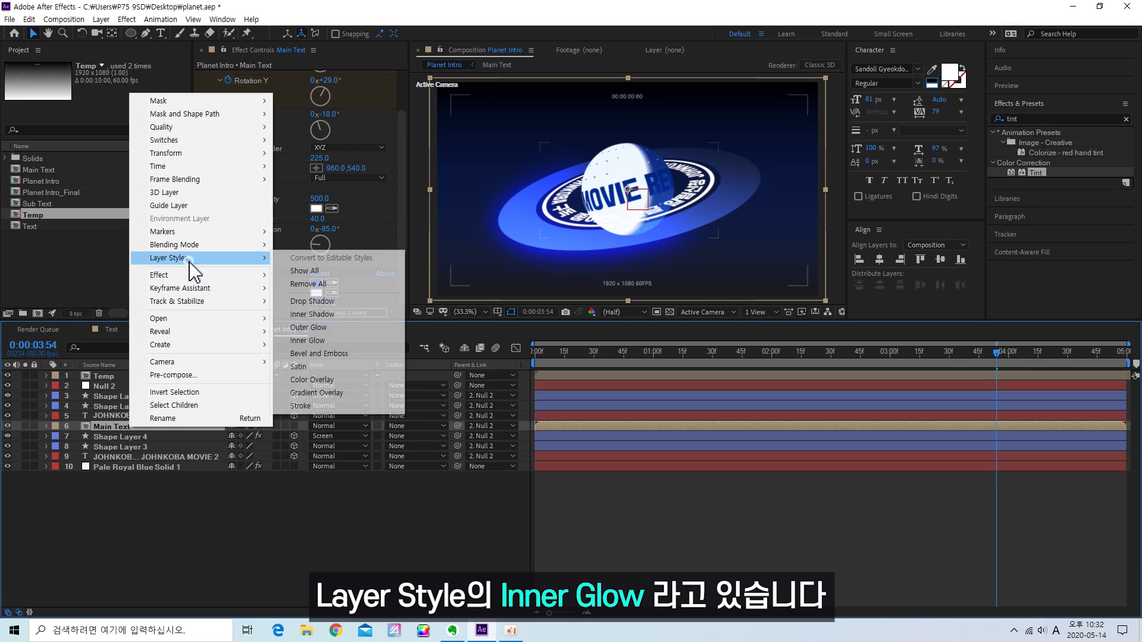
{"action": "left_click", "coordinate": [301, 341]}
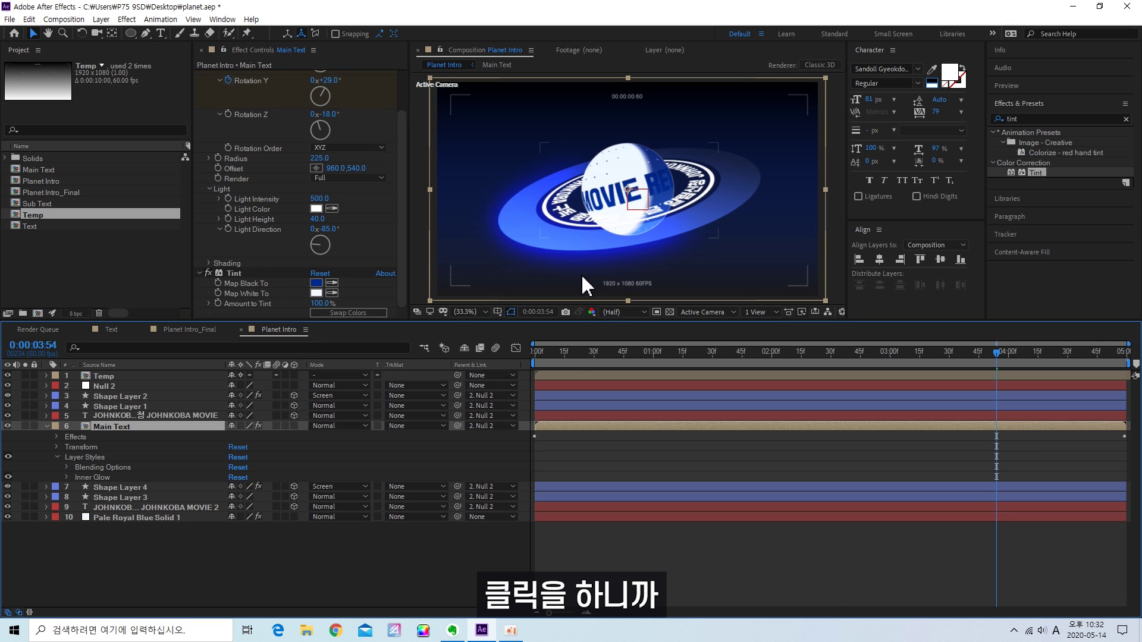
{"action": "key", "text": "grave"}
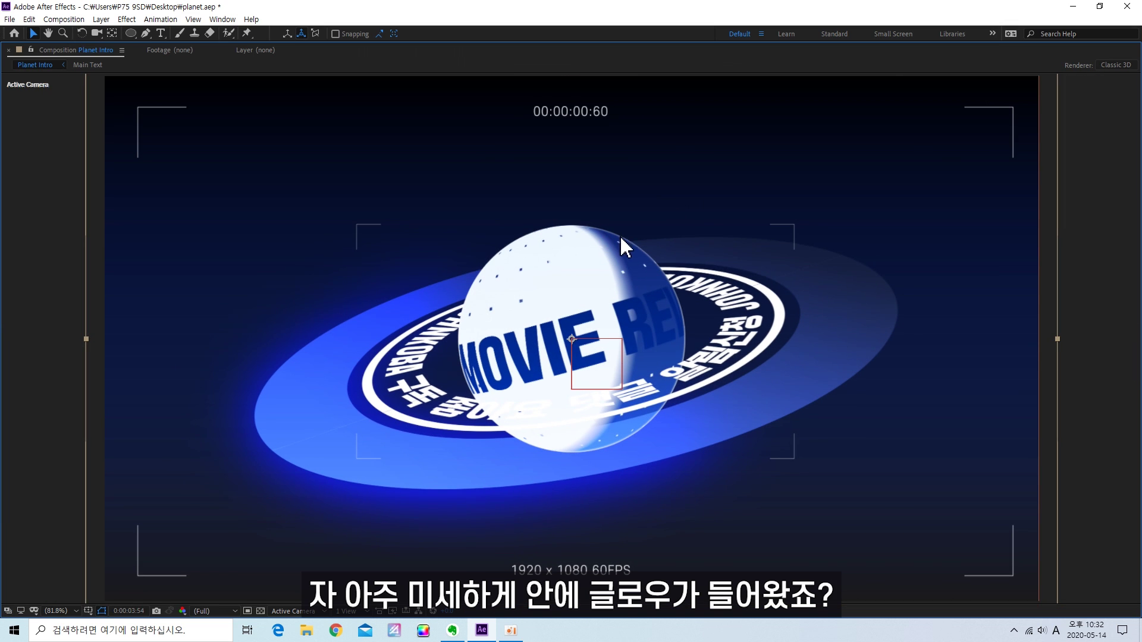
{"action": "key", "text": "grave"}
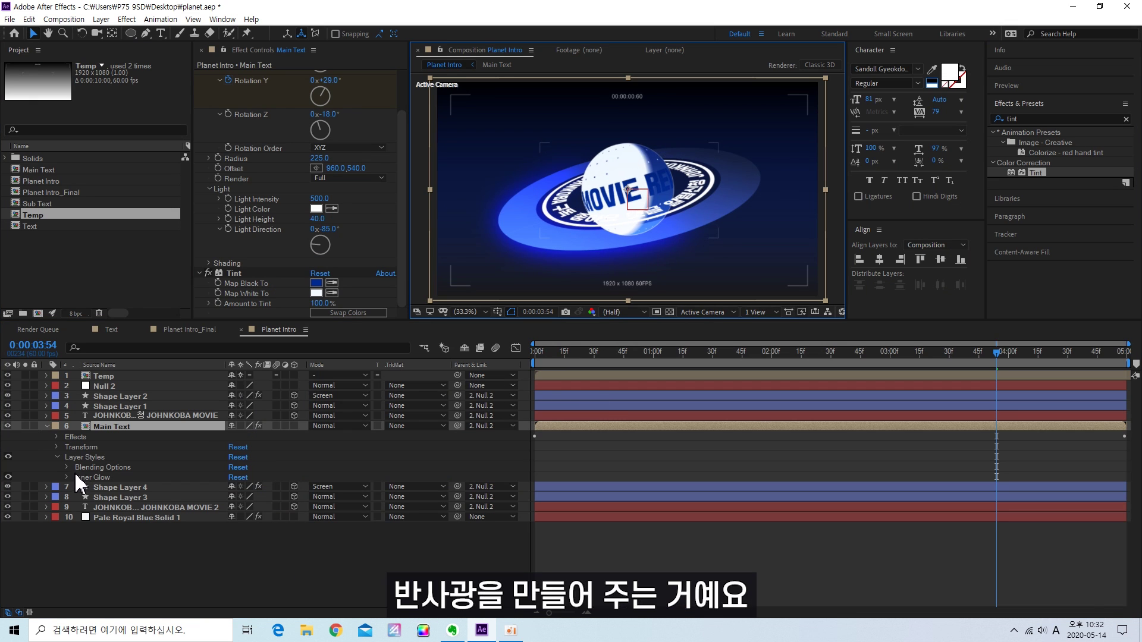
- Increase the Size of Main Text's Inner Glow to 53
{"action": "left_click", "coordinate": [66, 477]}
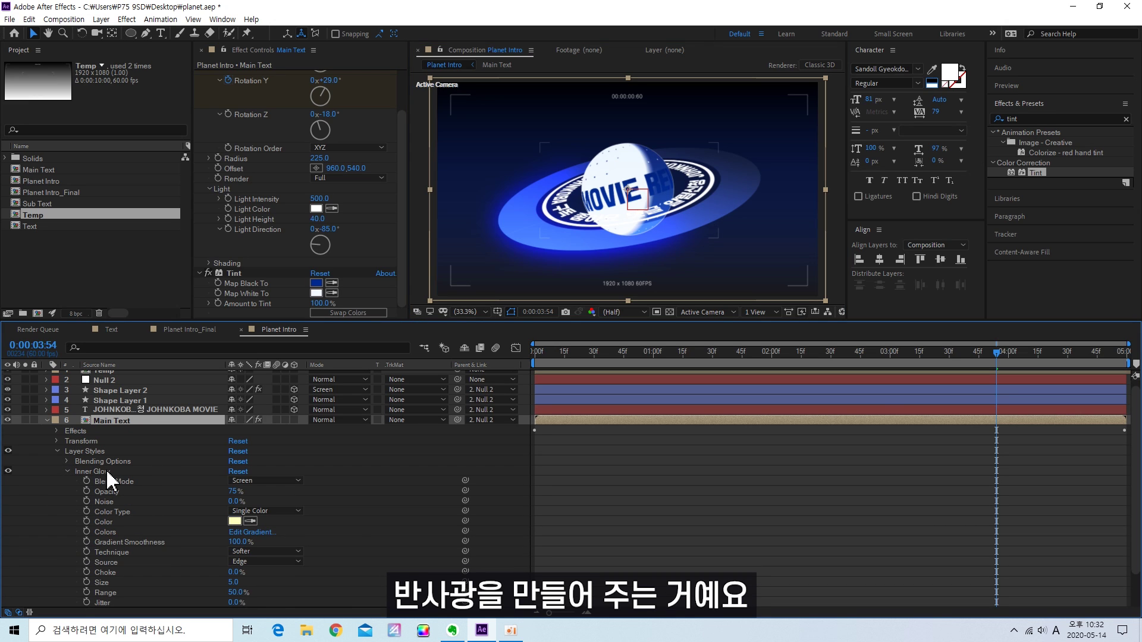
{"action": "scroll", "coordinate": [139, 509], "scroll_direction": "down", "scroll_amount": 1}
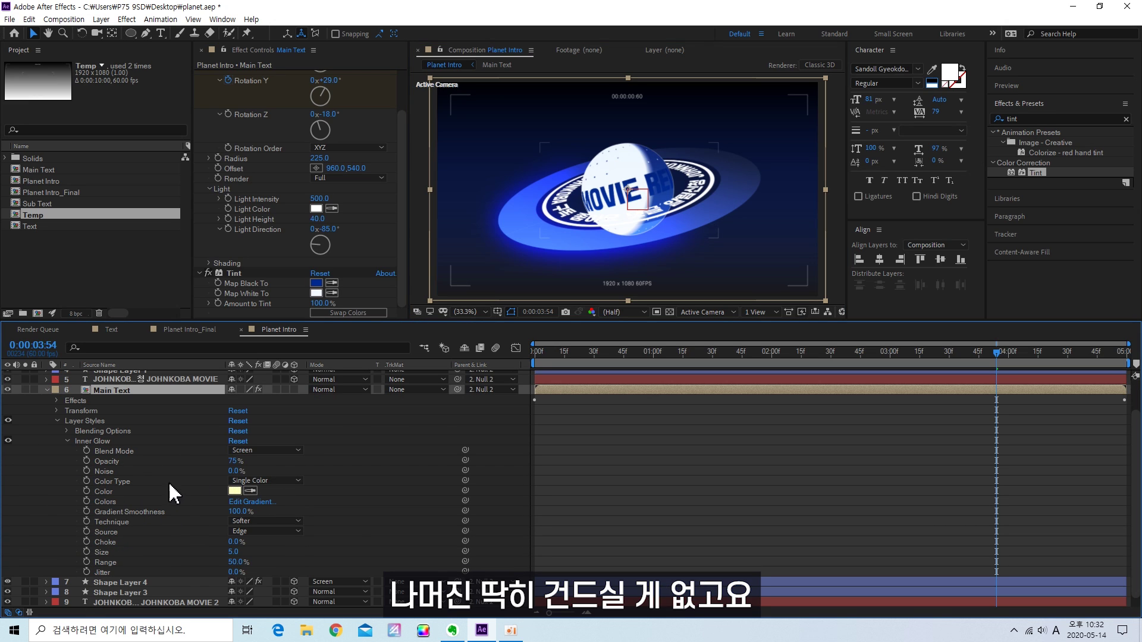
{"action": "left_click_drag", "start_coordinate": [234, 552], "coordinate": [257, 552]}
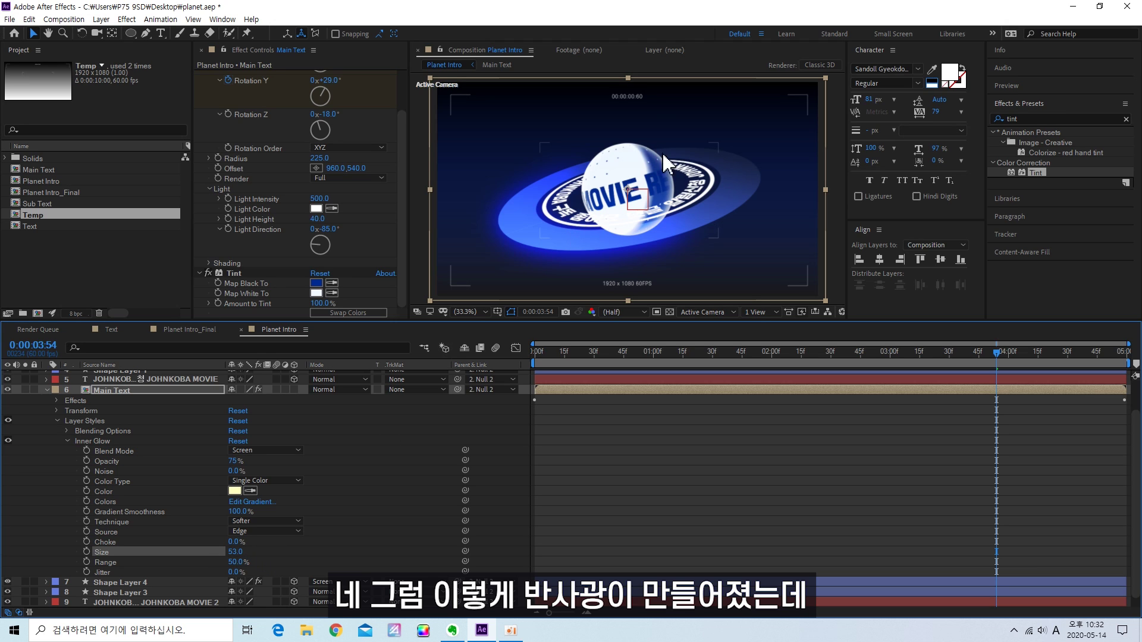
- Set the color of Main Text's Inner Glow to the muted red BF4F35
{"action": "left_click", "coordinate": [234, 490]}
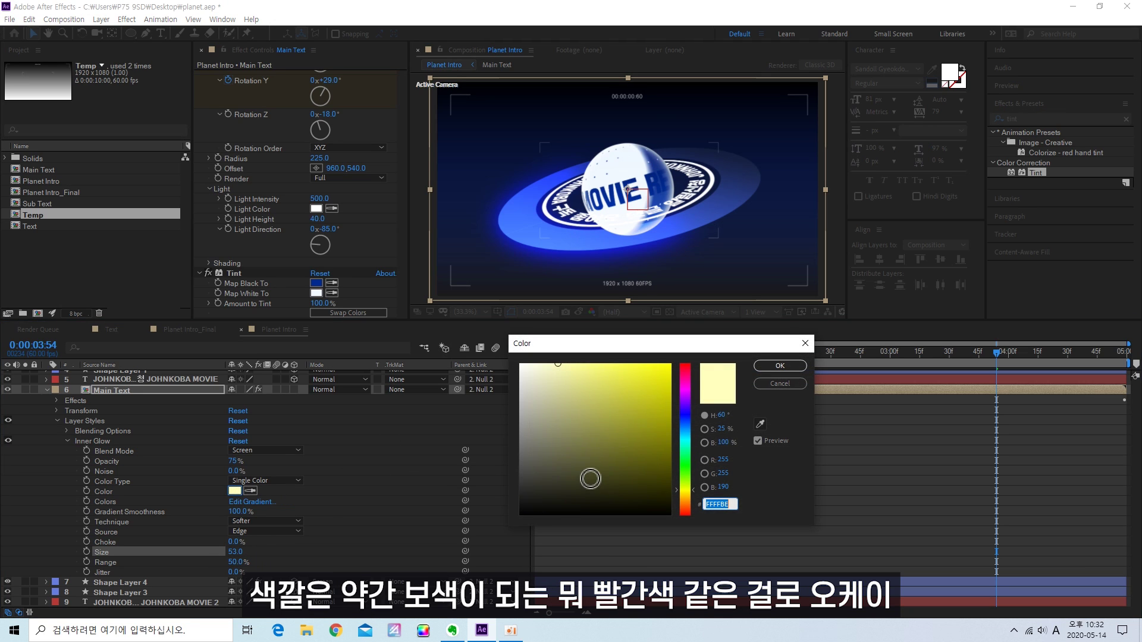
{"action": "left_click", "coordinate": [660, 463]}
{"action": "left_click", "coordinate": [599, 419]}
{"action": "left_click_drag", "start_coordinate": [685, 490], "coordinate": [688, 522]}
{"action": "left_click", "coordinate": [628, 401]}
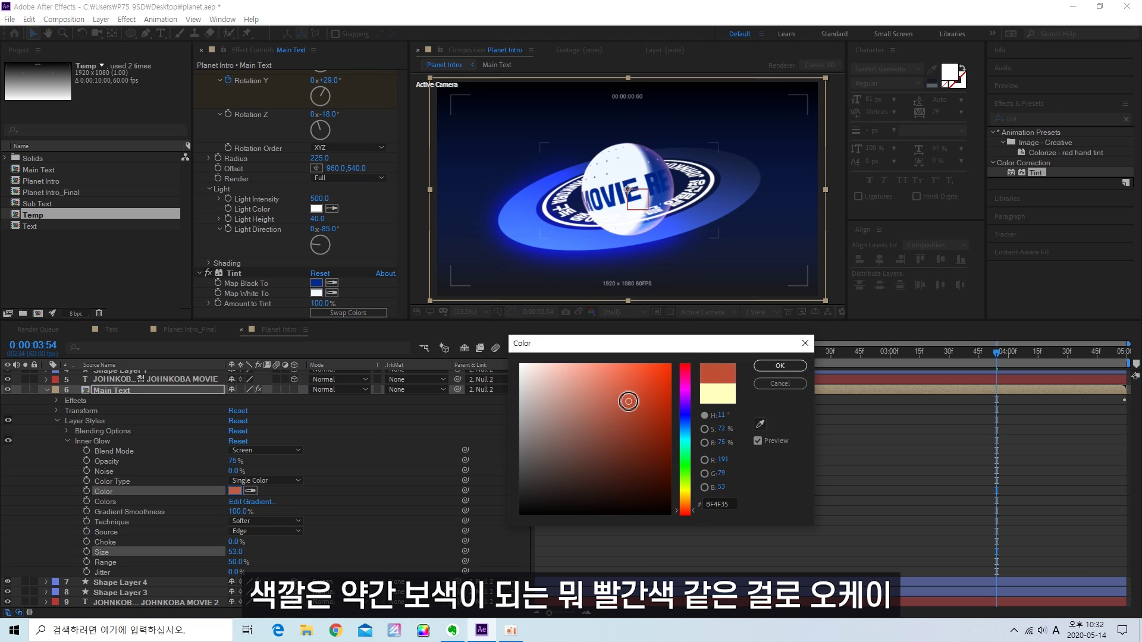
{"action": "left_click", "coordinate": [773, 366]}
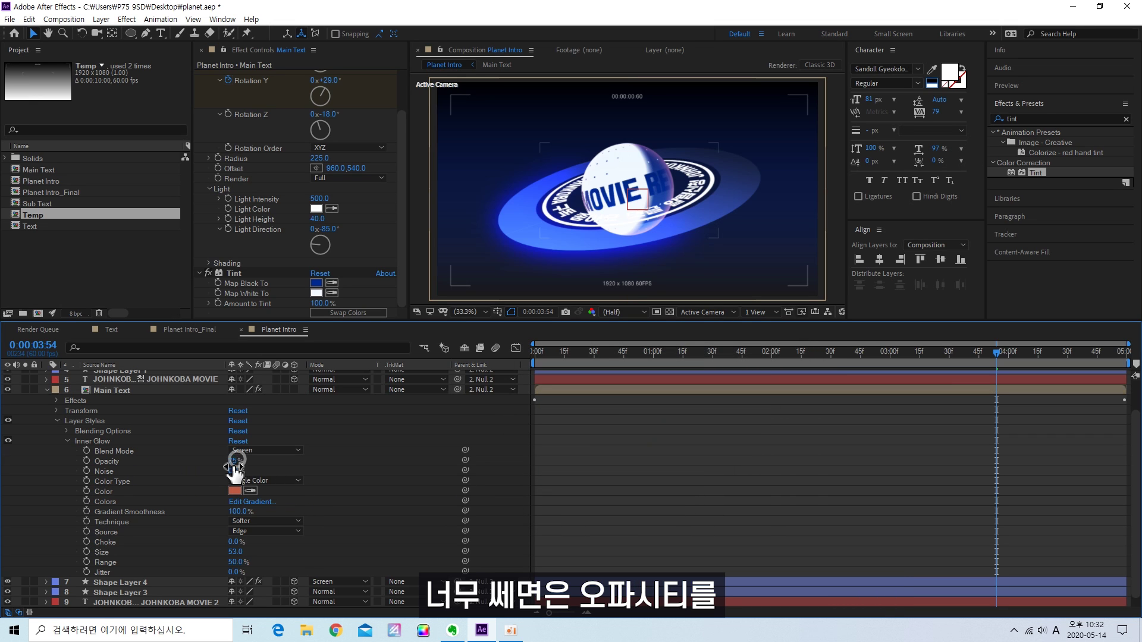
- Set the Opacity of Main Text's Inner Glow to 50% and deselect the layer
{"action": "left_click", "coordinate": [235, 461]}
{"action": "type", "text": "50"}
{"action": "key", "text": "Return"}
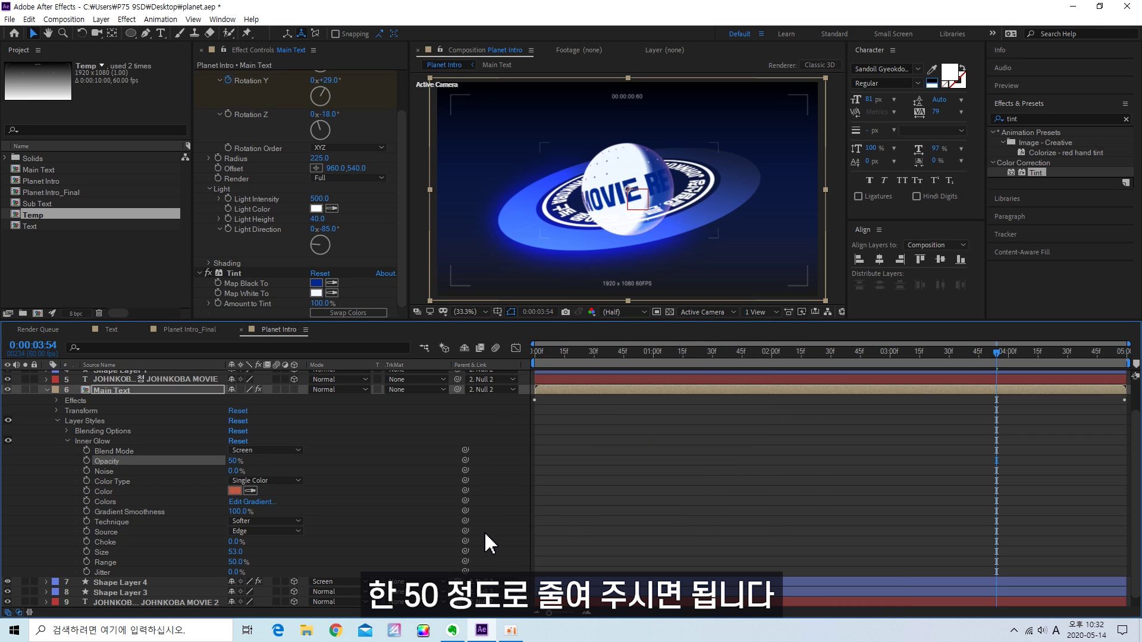
{"action": "left_click", "coordinate": [661, 467]}
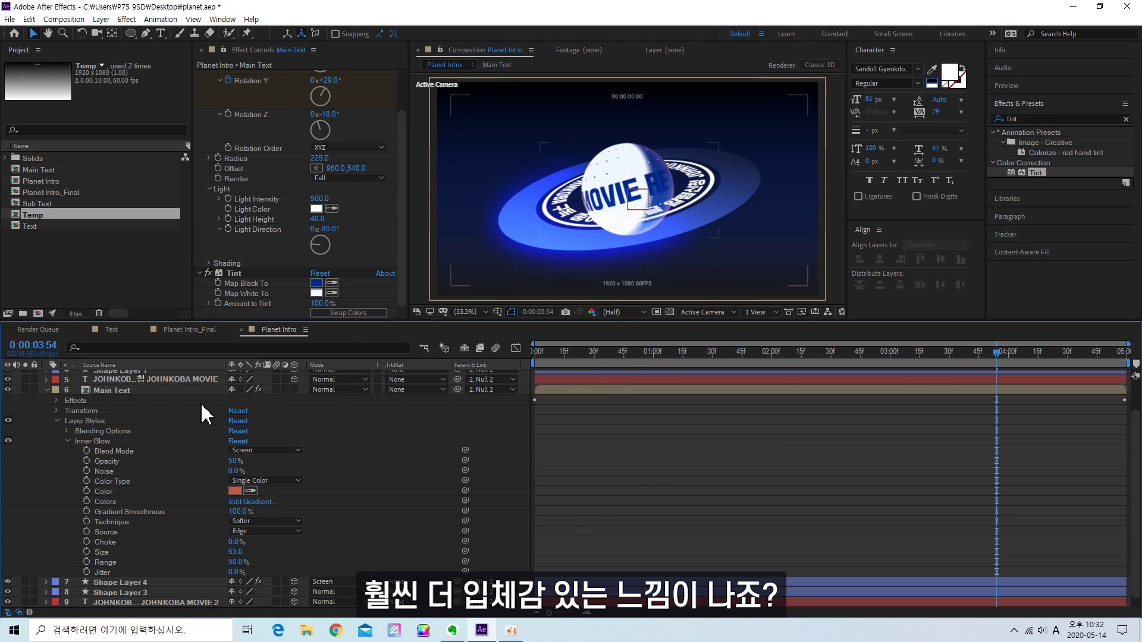
- Collapse the expanded layer properties and play the Planet Intro composition from its first frame
{"action": "key", "text": "u"}
{"action": "key", "text": "u"}
{"action": "key", "text": "Home"}
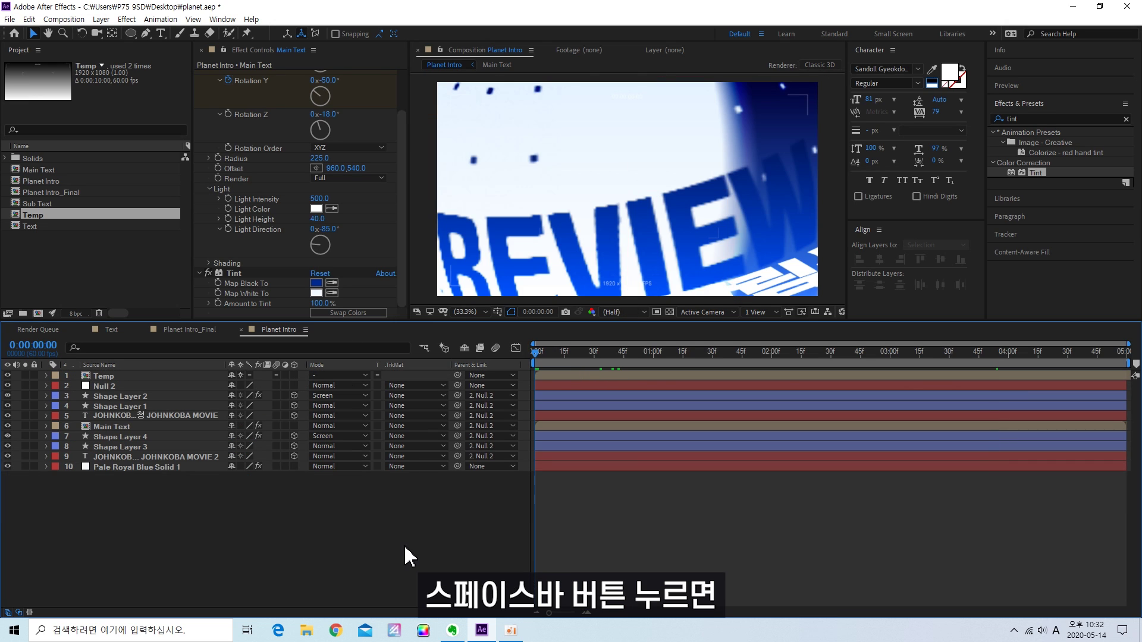
{"action": "key", "text": "space"}
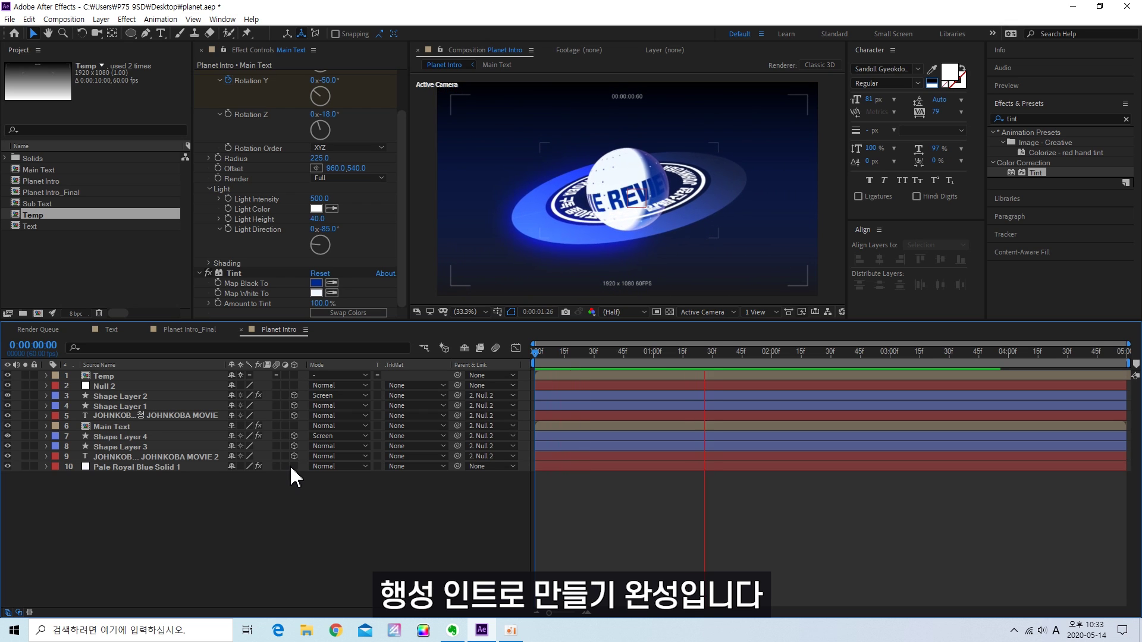